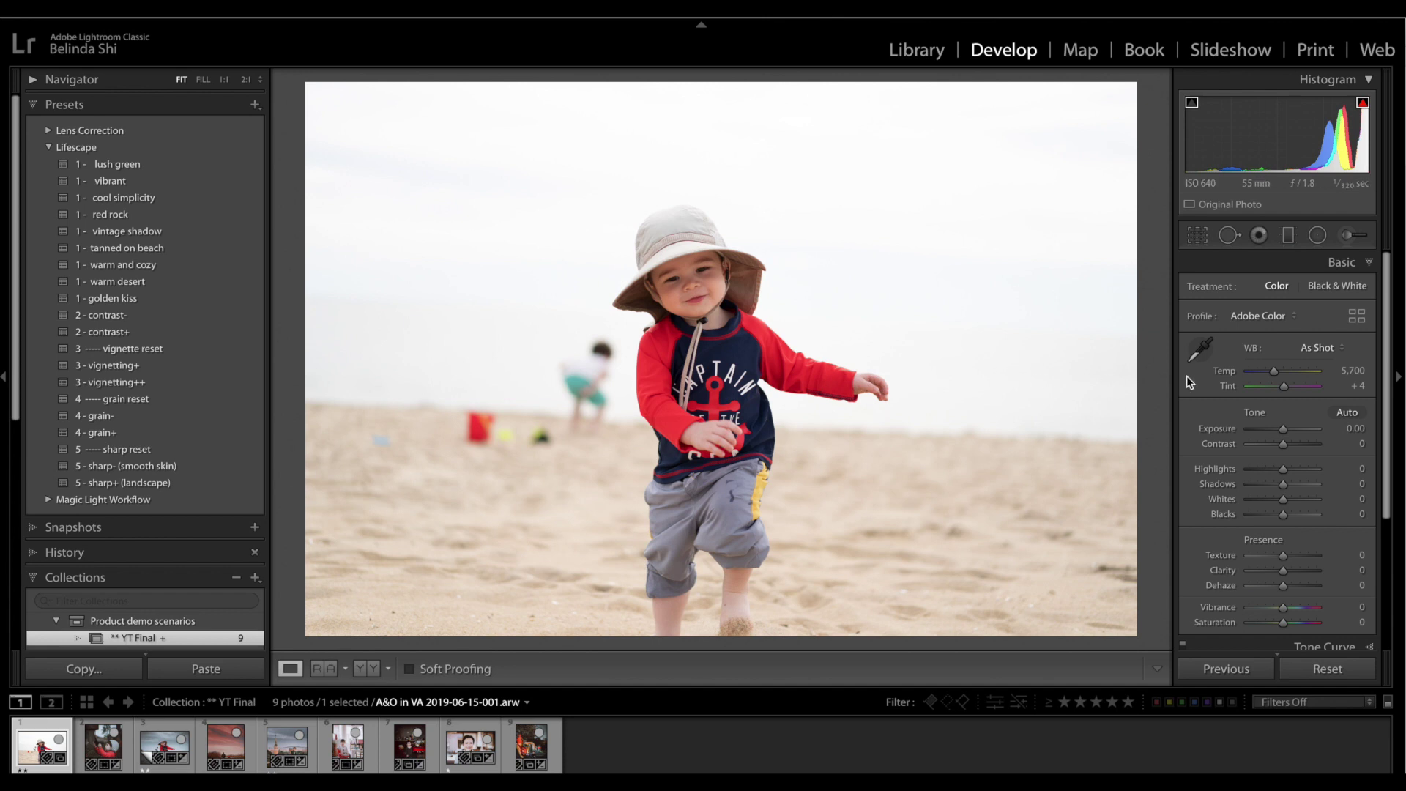
- Straighten the beach photo along the horizon at an angle of −2.65 with the Crop & Straighten tool and apply the crop
key(r)
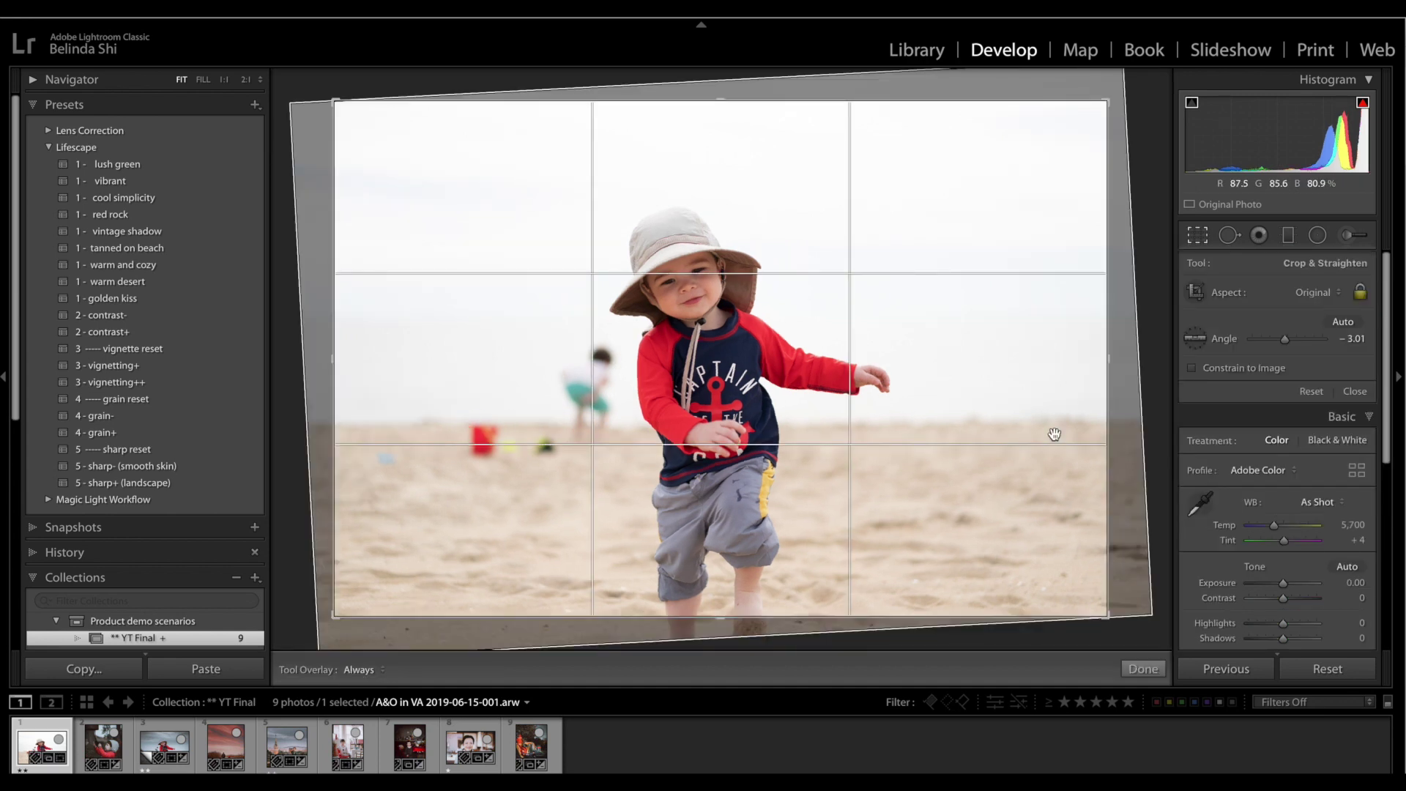
click(1198, 236)
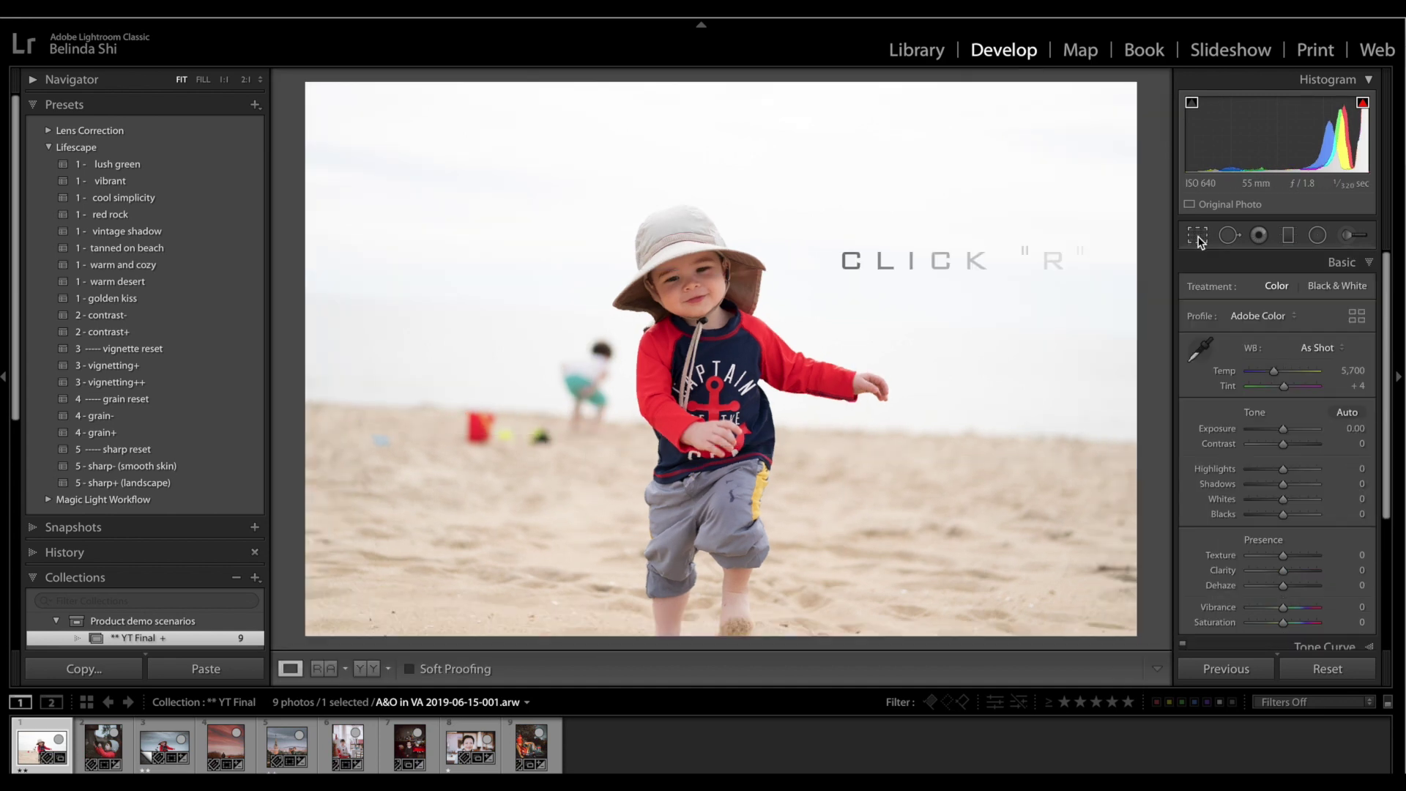
click(1198, 238)
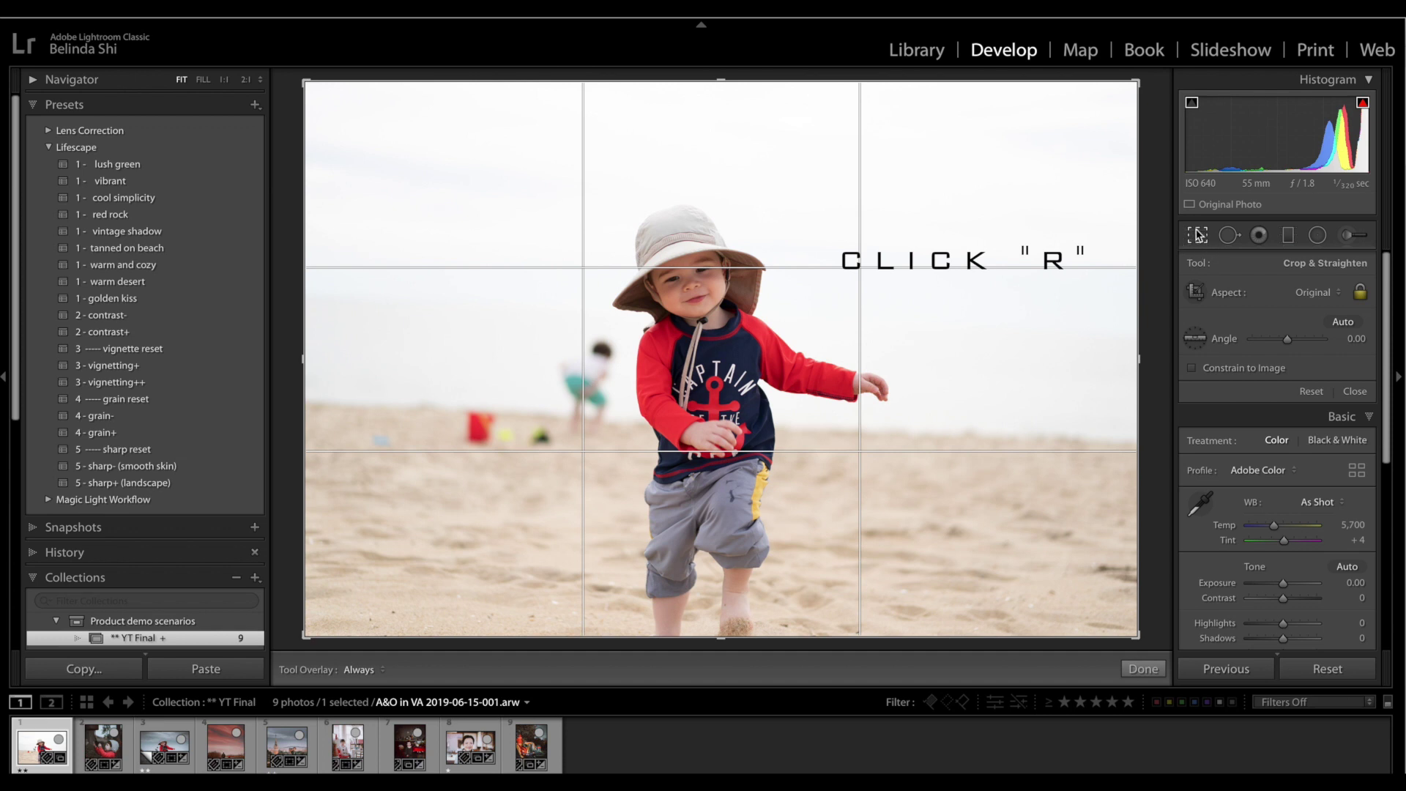
click(1198, 339)
drag(429, 408, 977, 434)
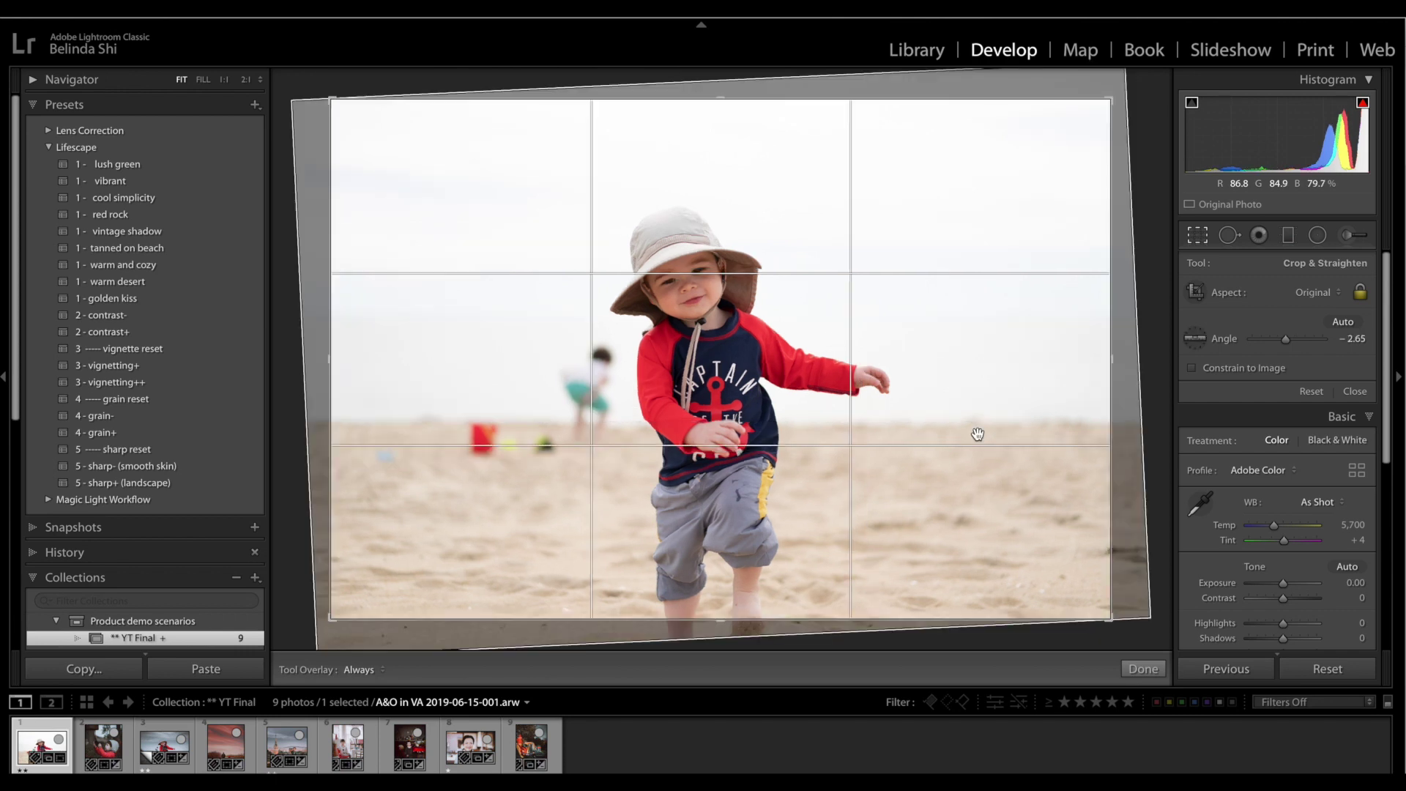
click(1143, 669)
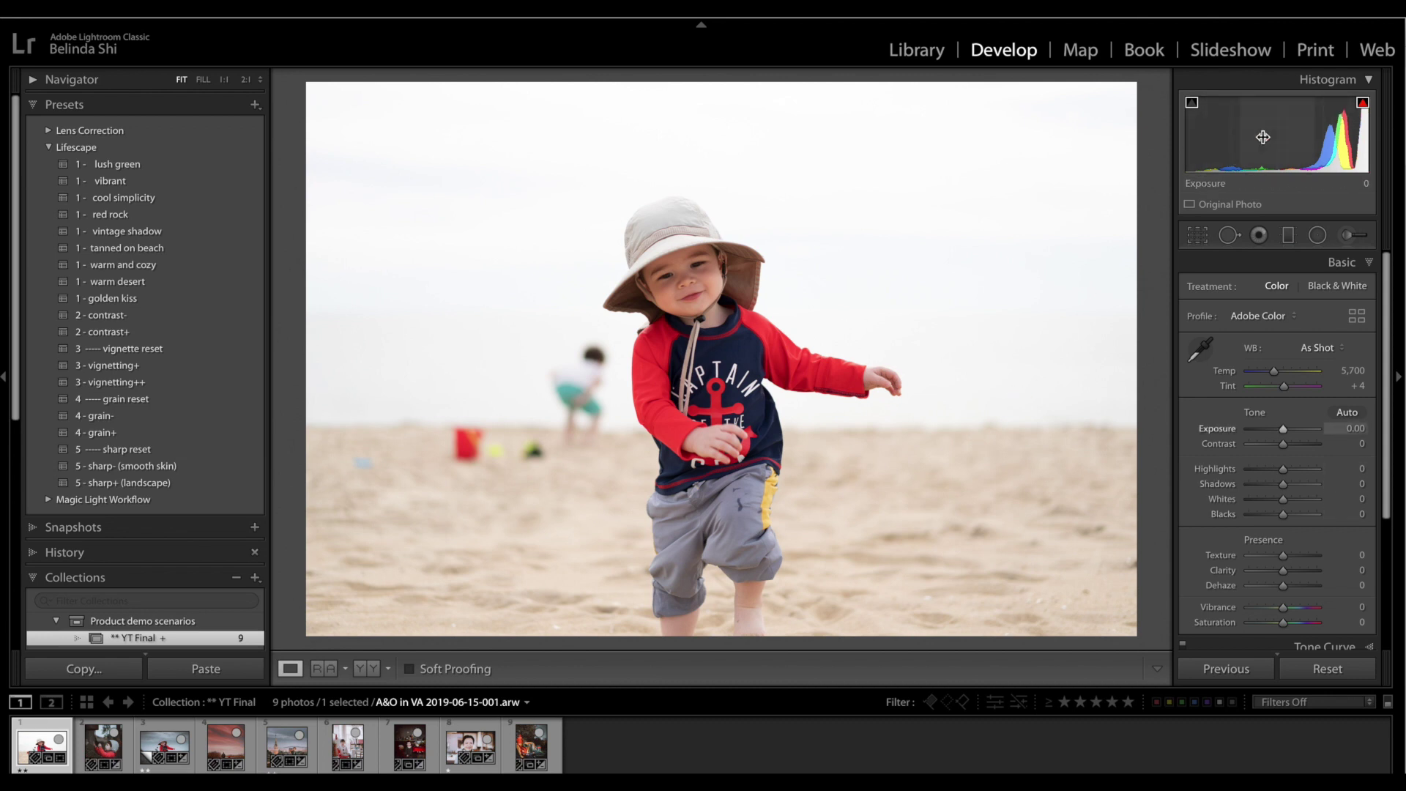
- Cool the photo's white balance by setting Temp to 4,684
click(1214, 430)
double_click(1213, 428)
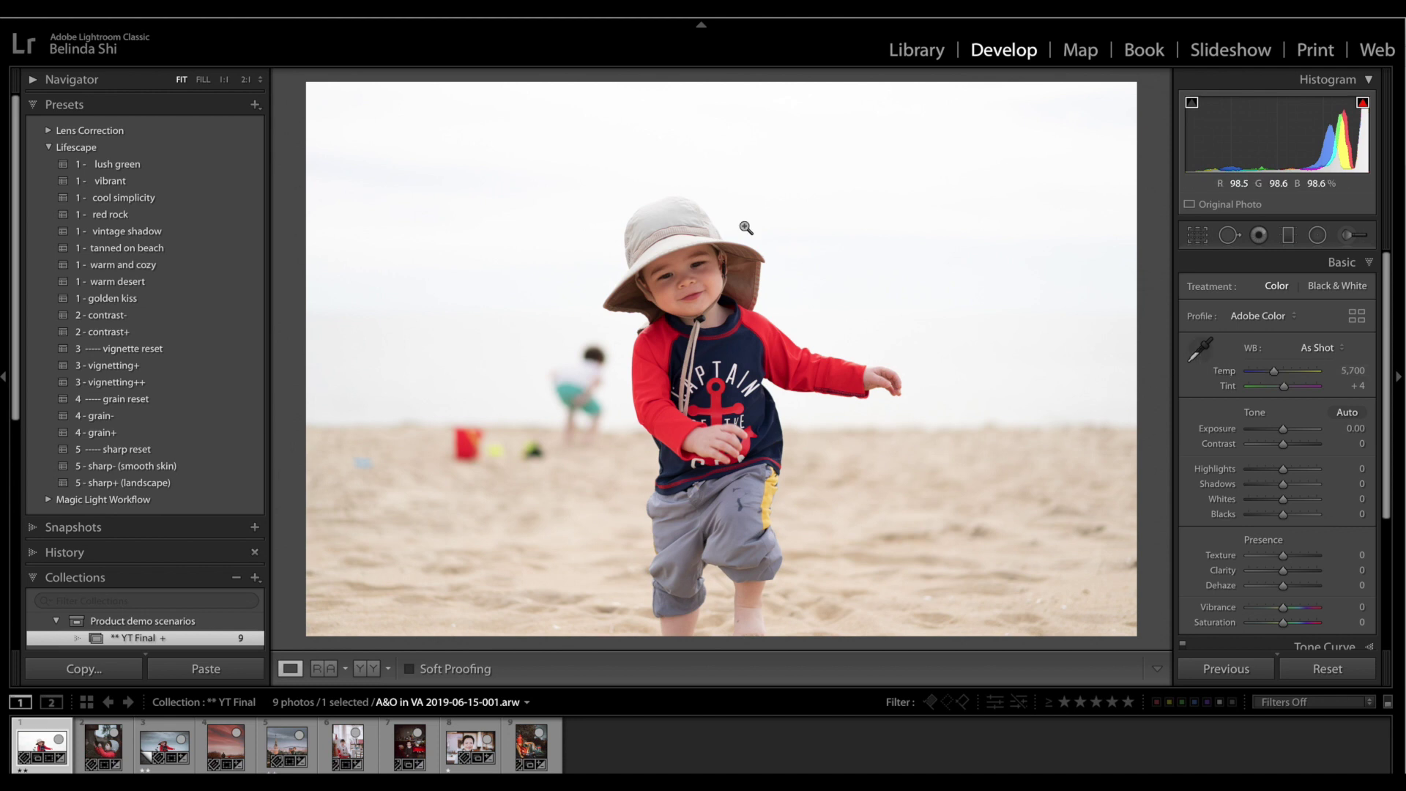
click(688, 269)
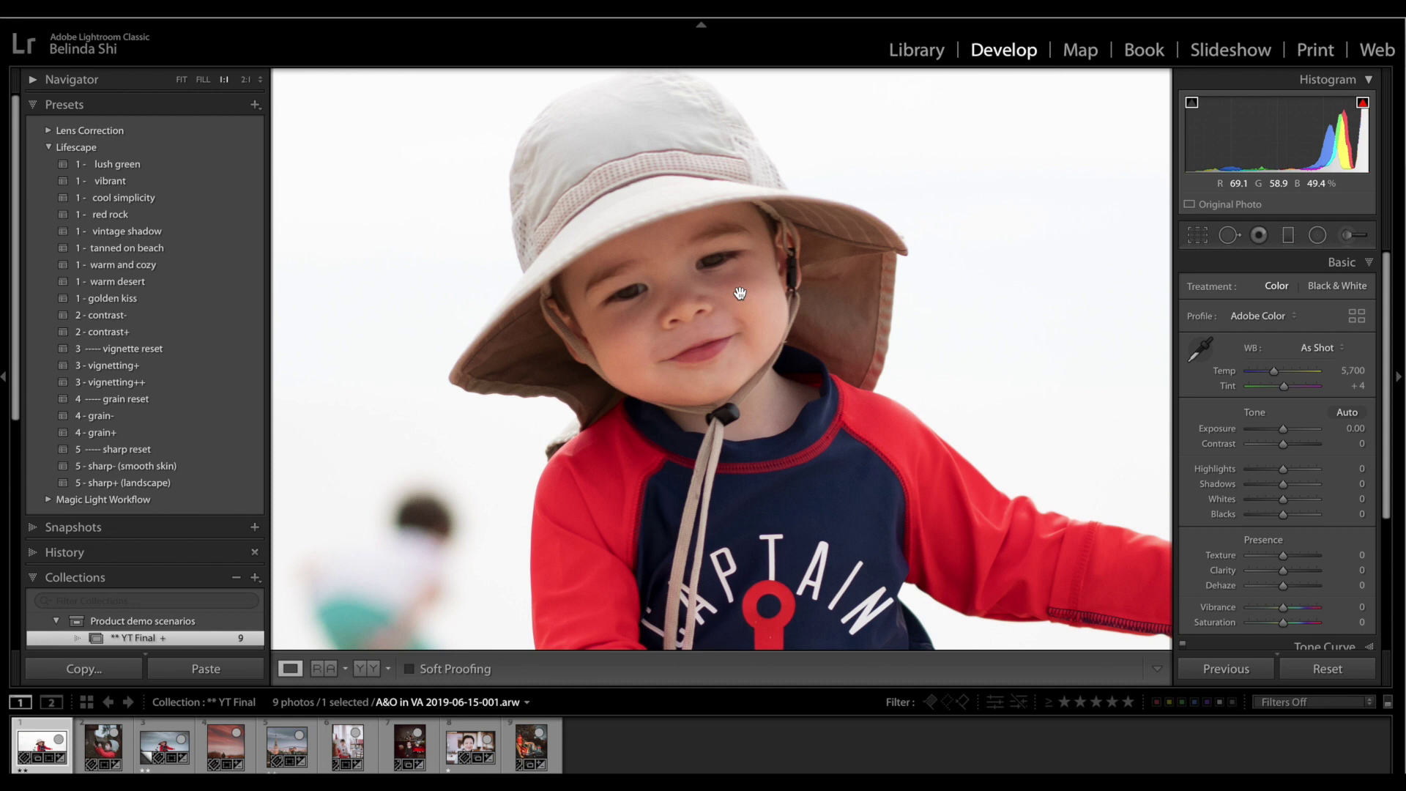
click(741, 294)
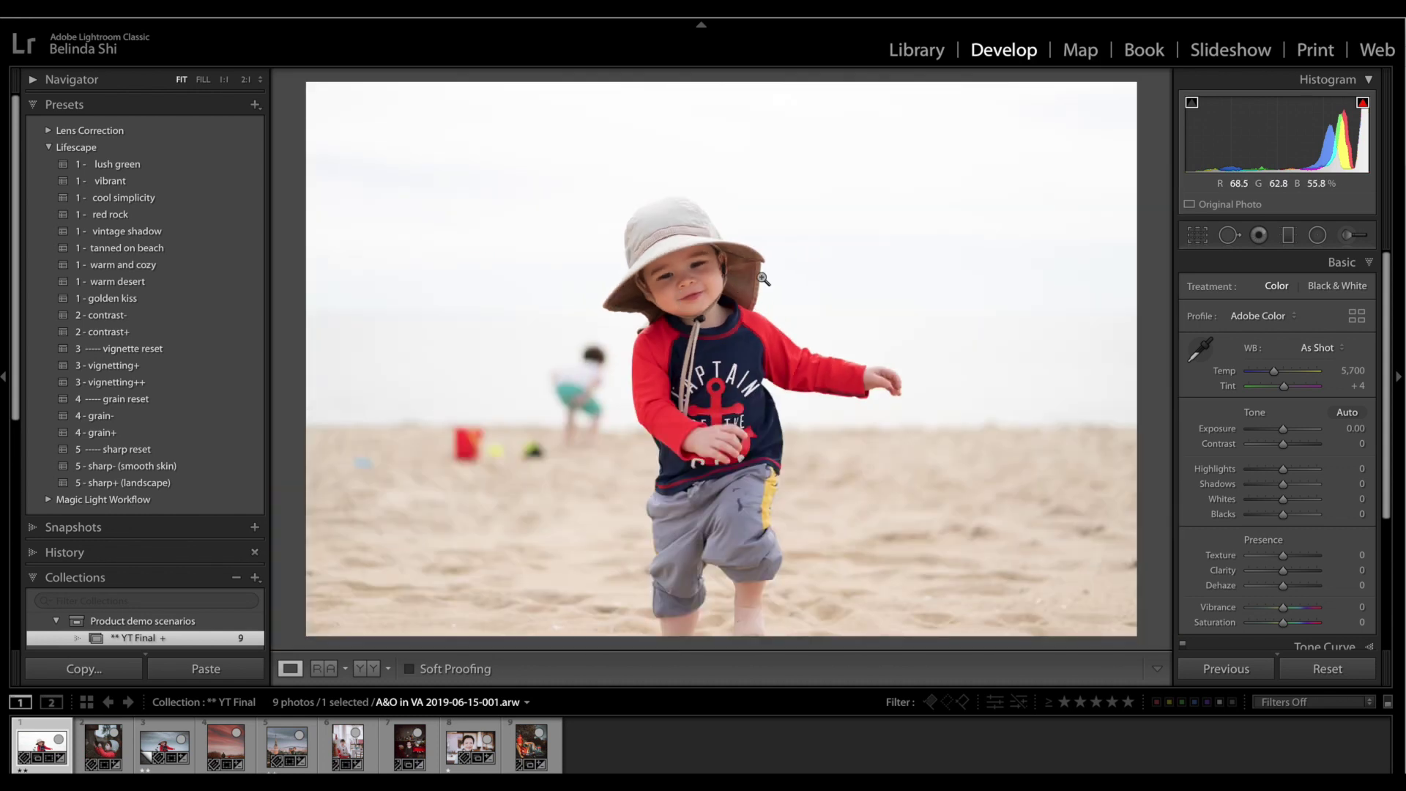
drag(1274, 372, 1267, 371)
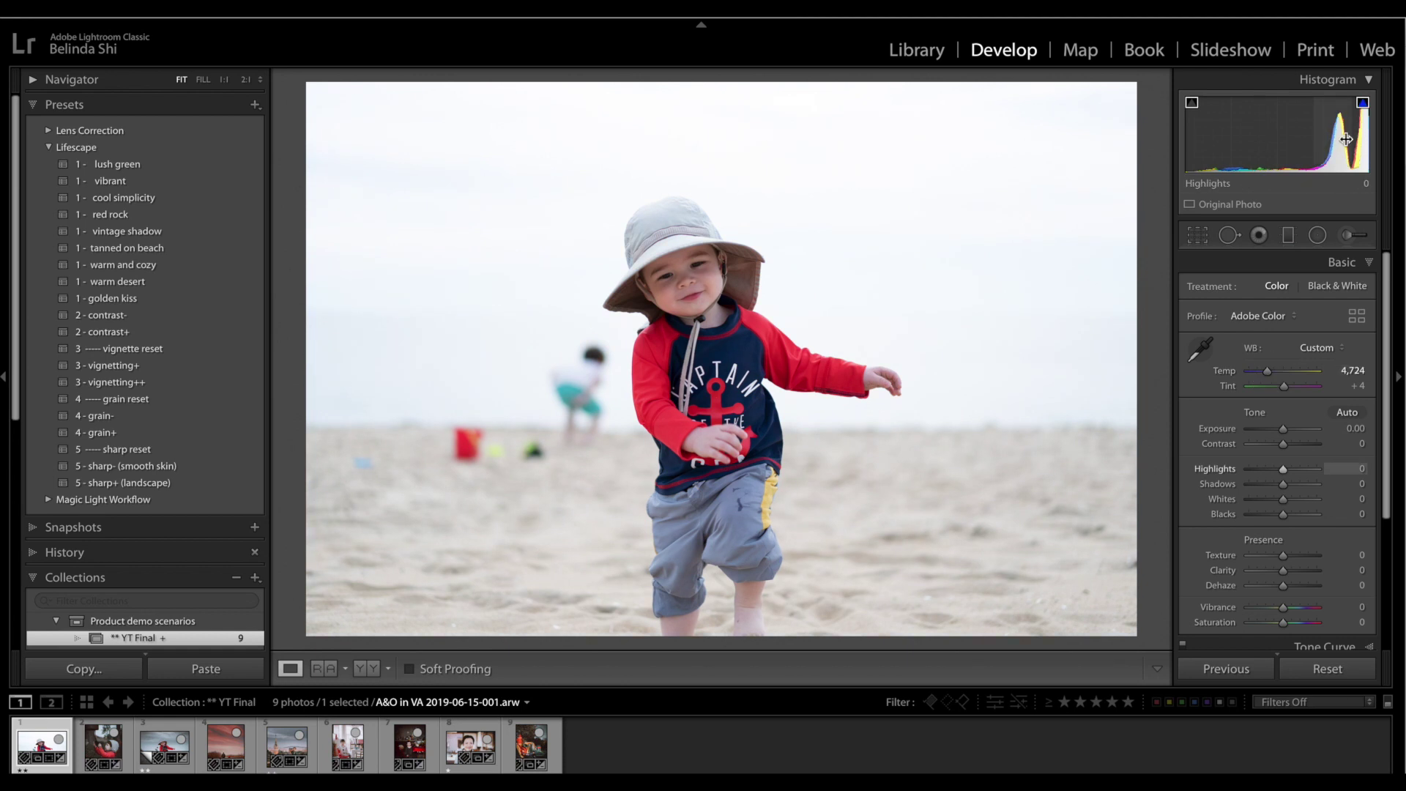
drag(1267, 371, 1267, 372)
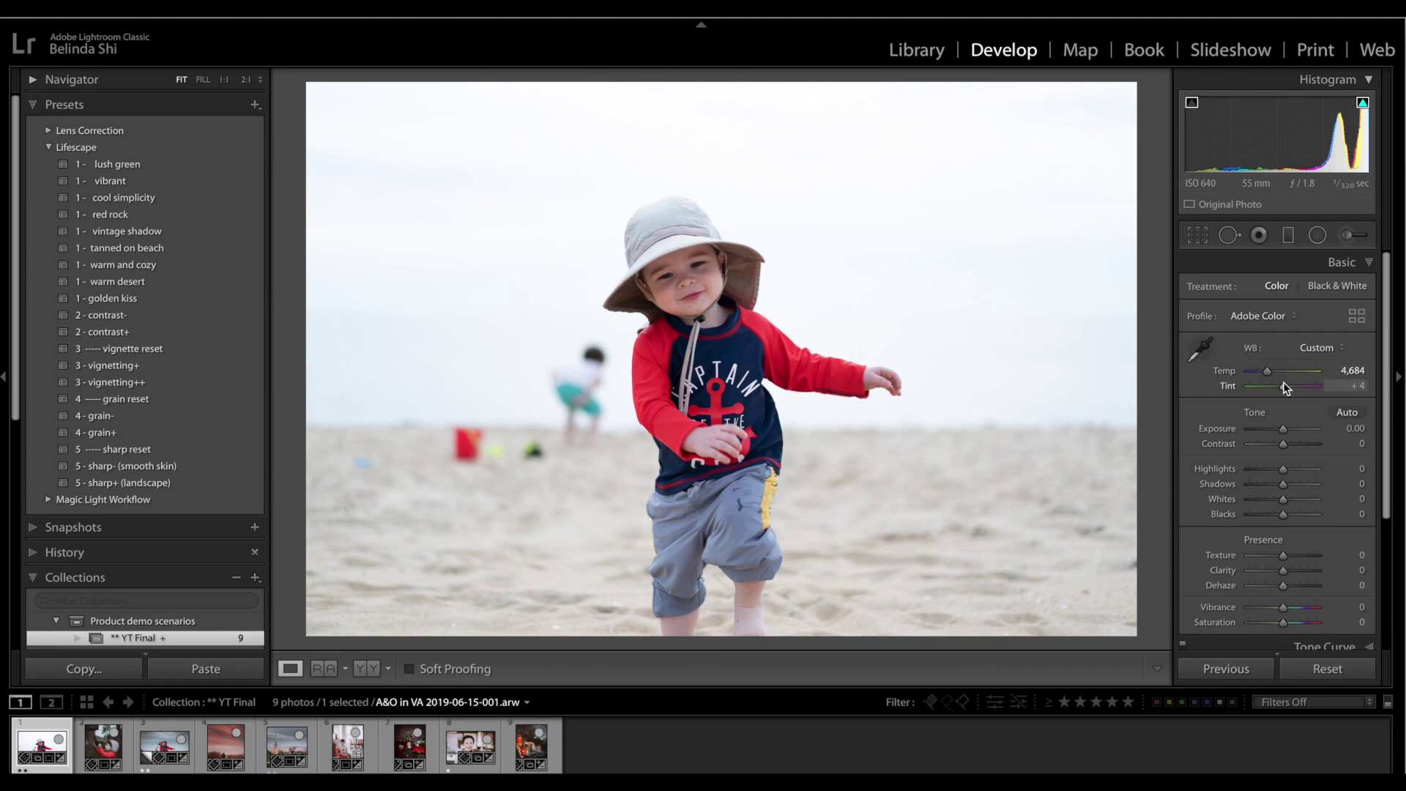
drag(1283, 384, 1284, 386)
click(1337, 349)
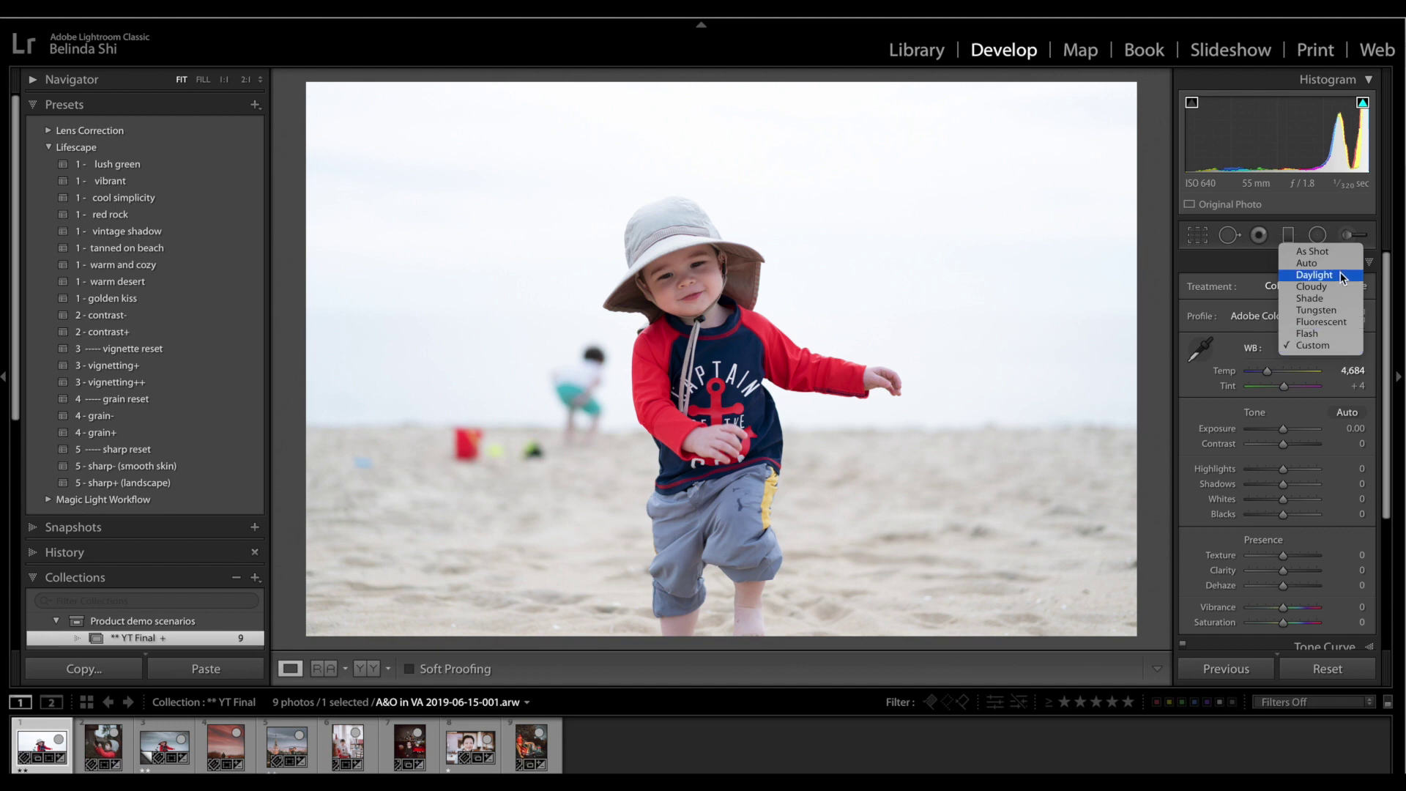
click(1341, 347)
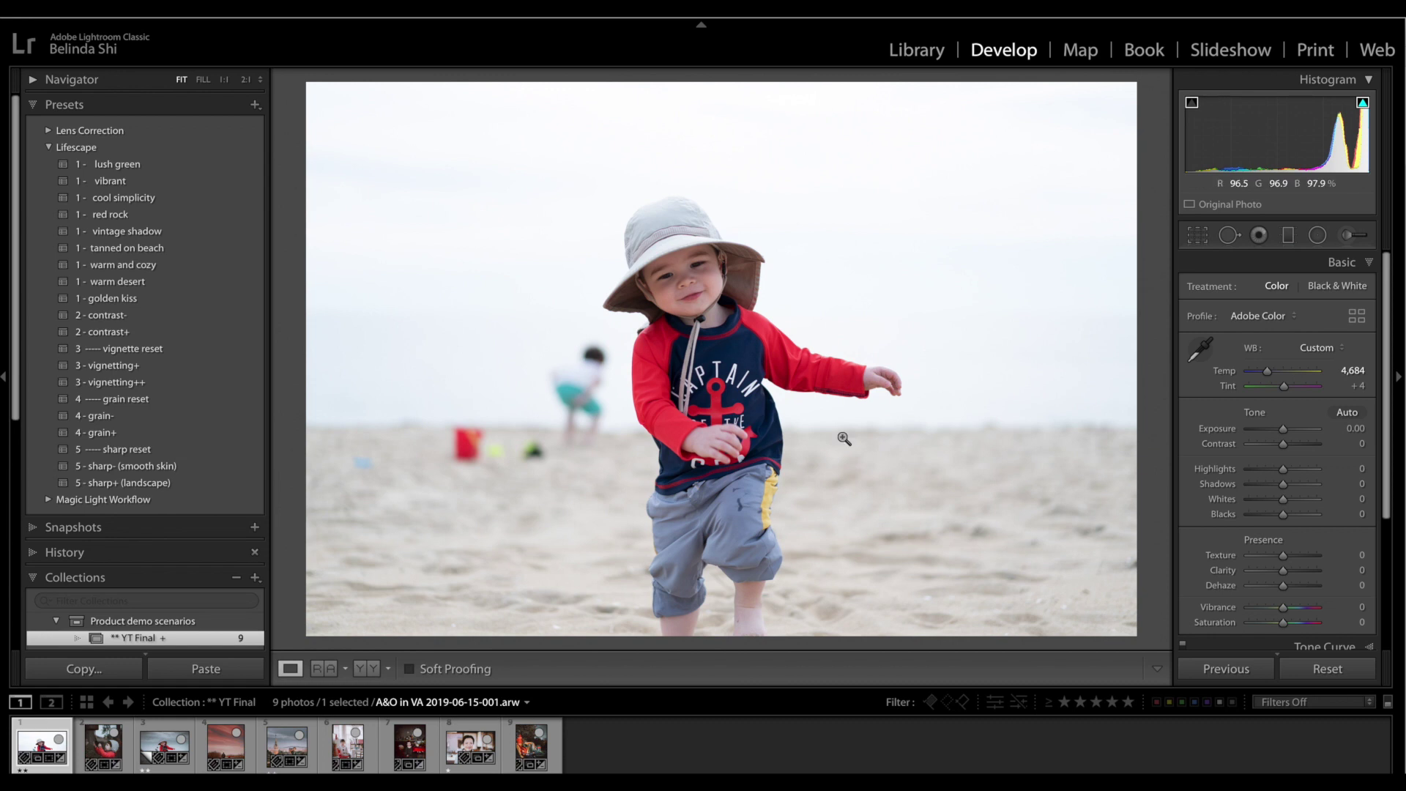
- Adjust the photo's tone with Highlights at −84, Shadows at +48 and Exposure at −0.50
scroll(1328, 538, down, 3)
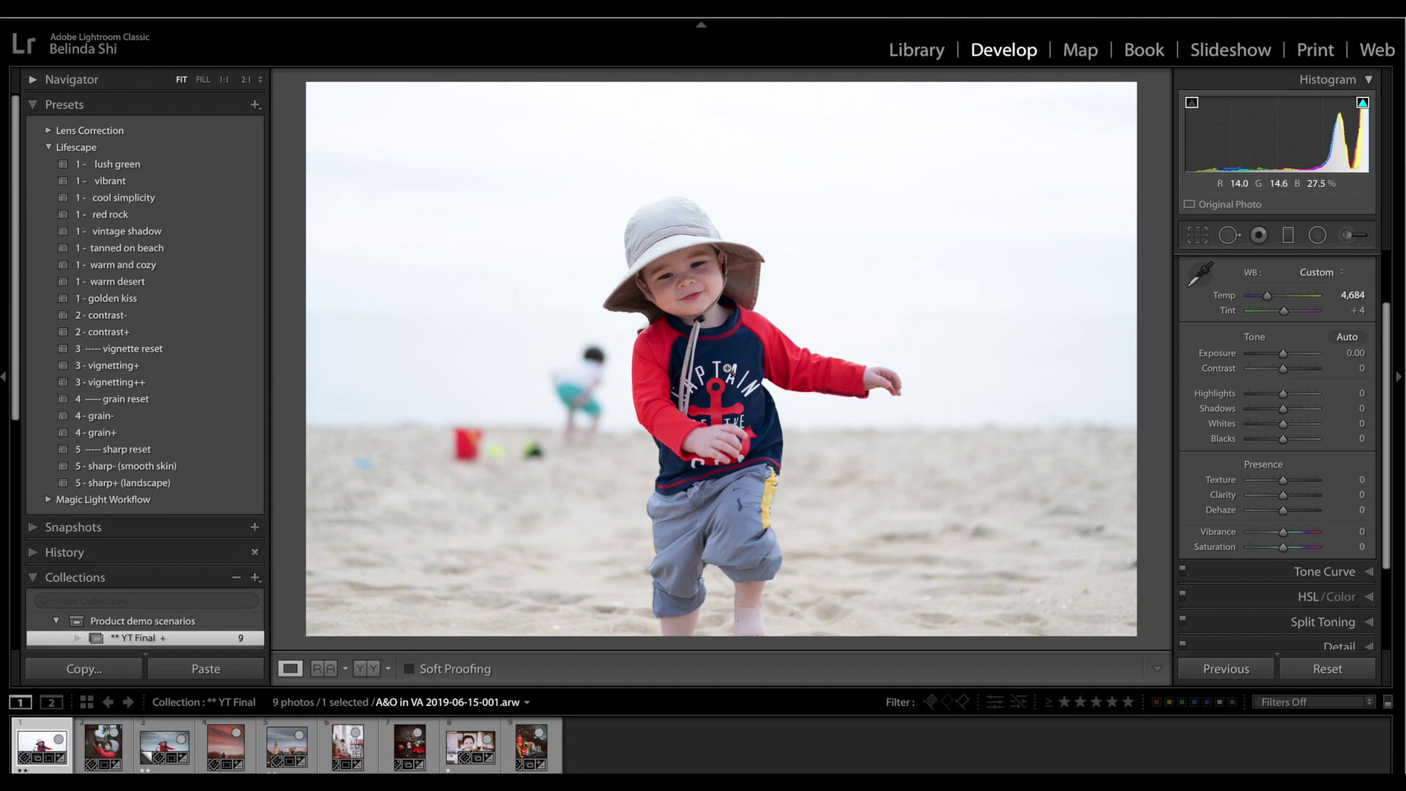
click(1259, 393)
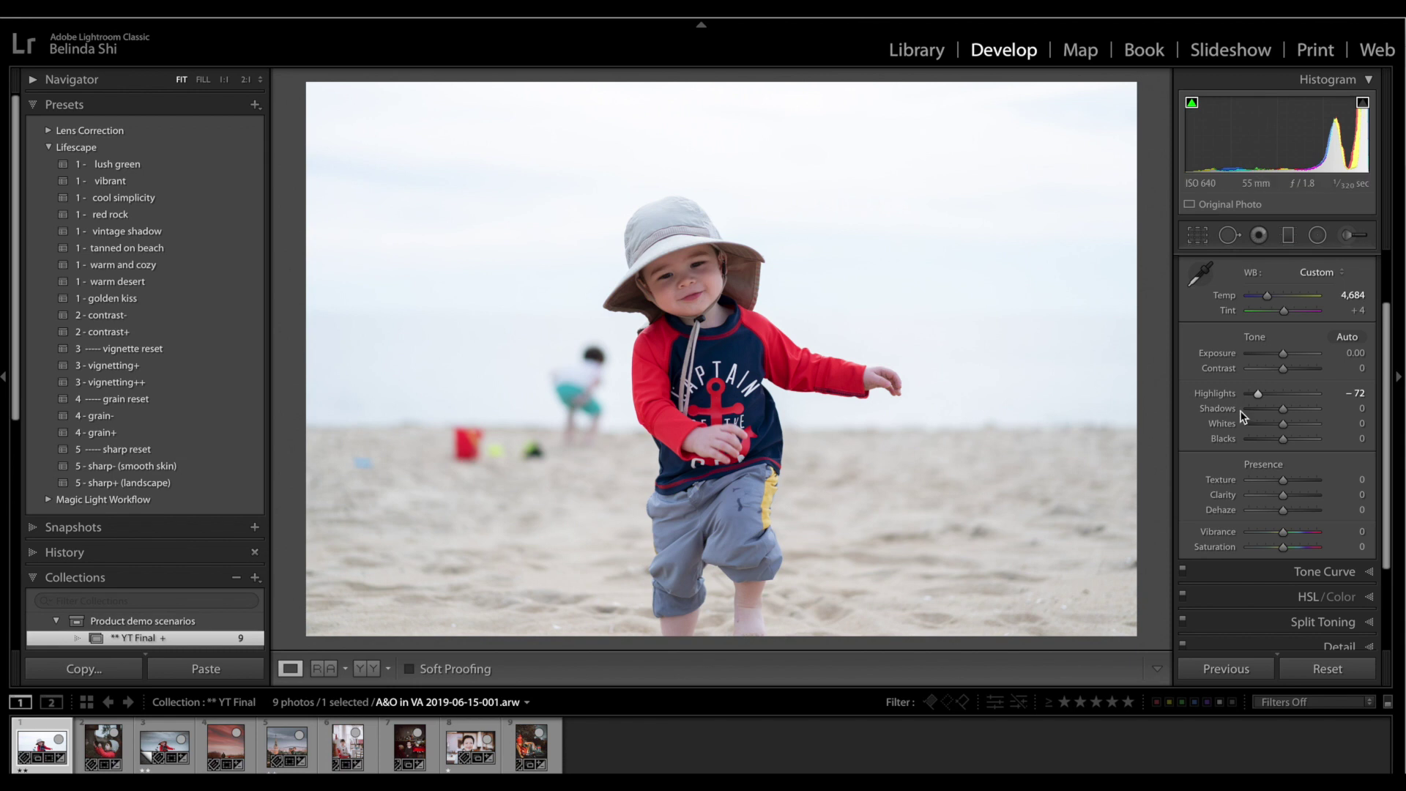
drag(1257, 395, 1254, 393)
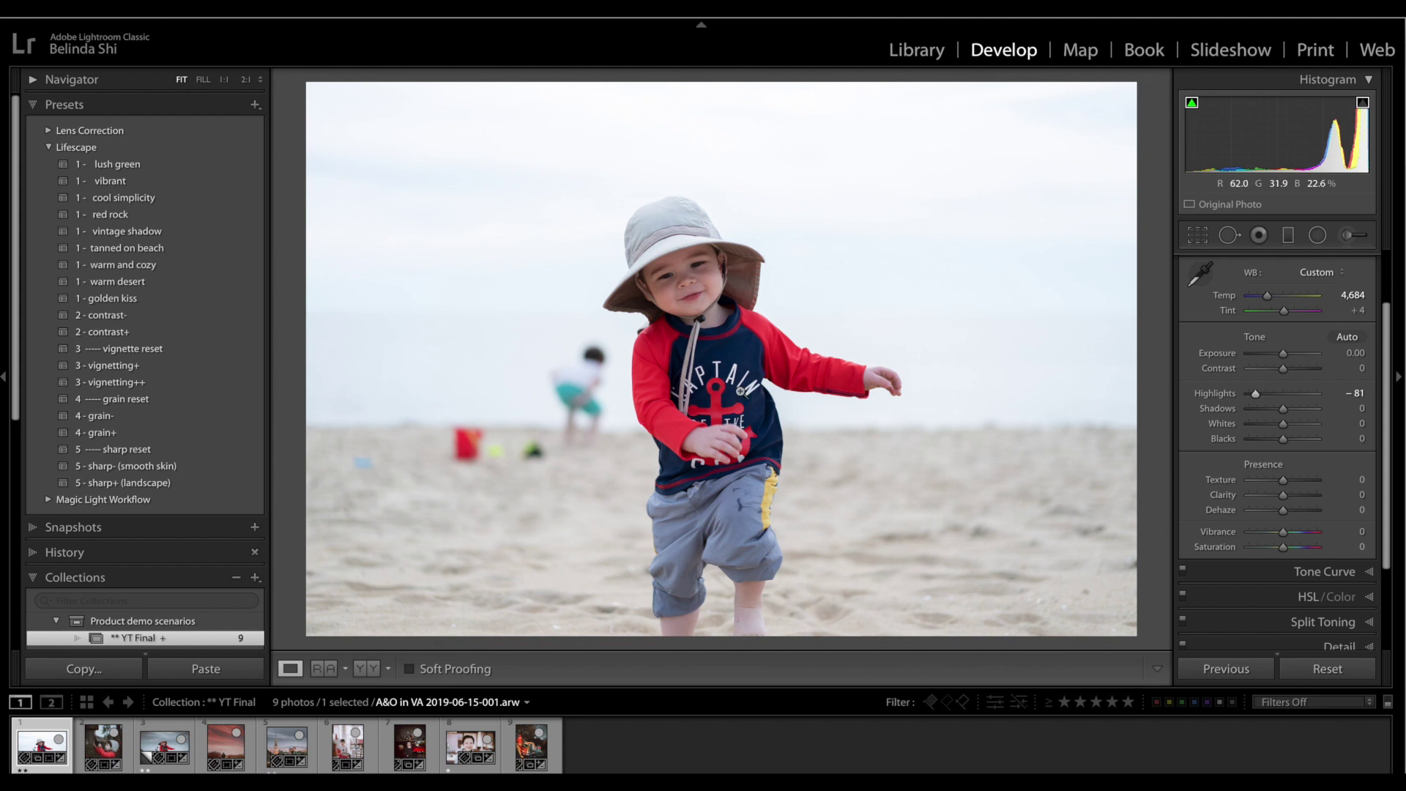
drag(1255, 393, 1301, 407)
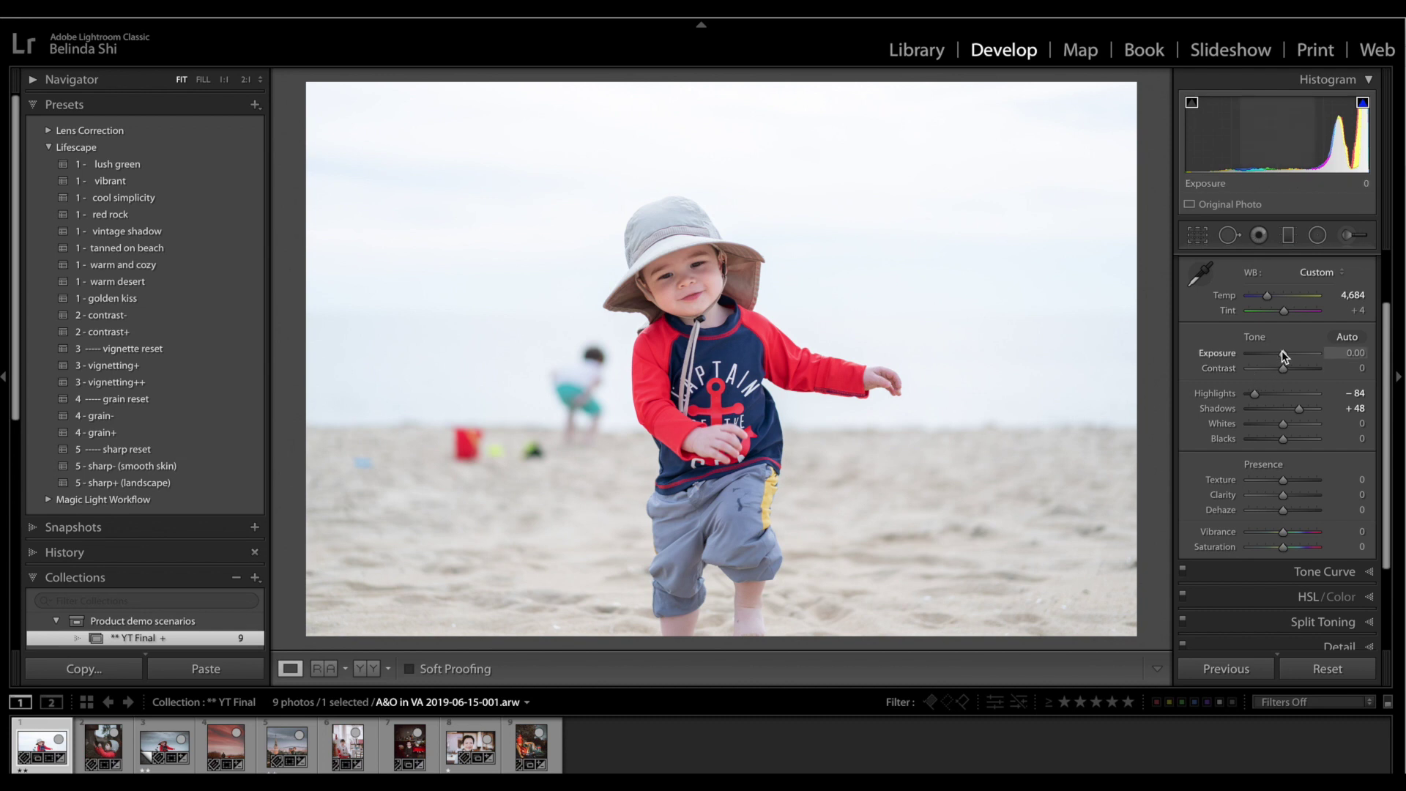
drag(1283, 356, 1278, 354)
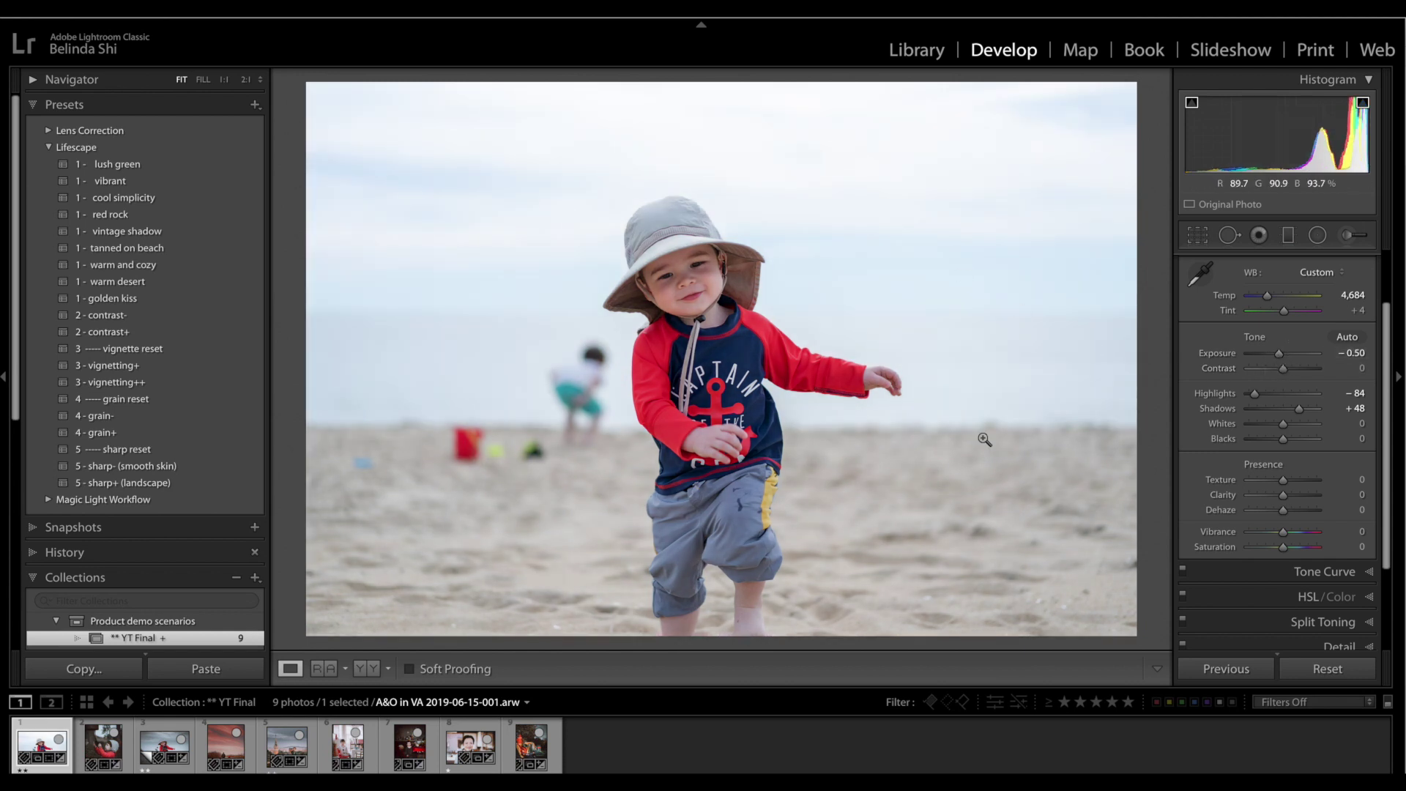
- Reduce the color intensity by setting Vibrance to −7 and Saturation to −12
scroll(1270, 439, down, 3)
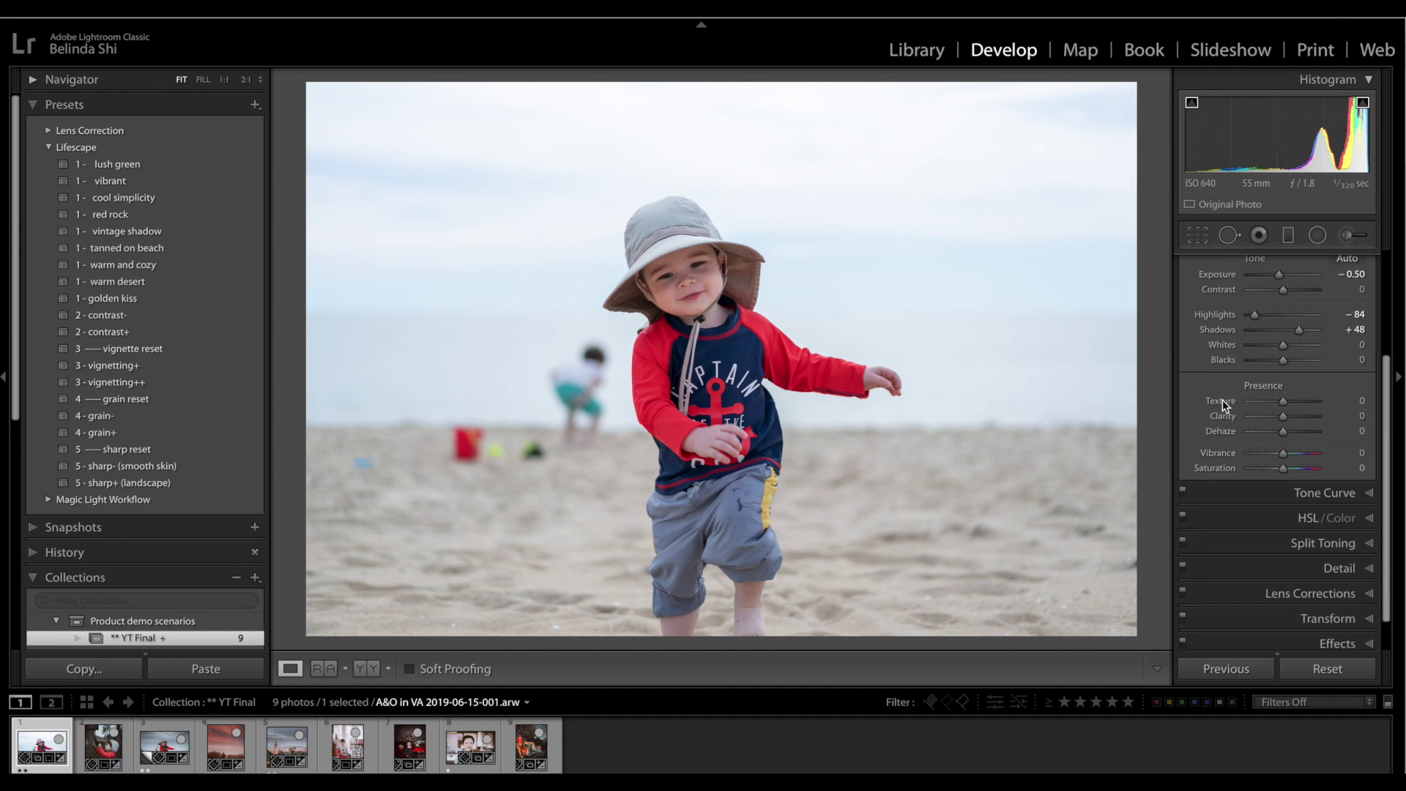
drag(1282, 454, 1280, 454)
drag(1283, 468, 1280, 472)
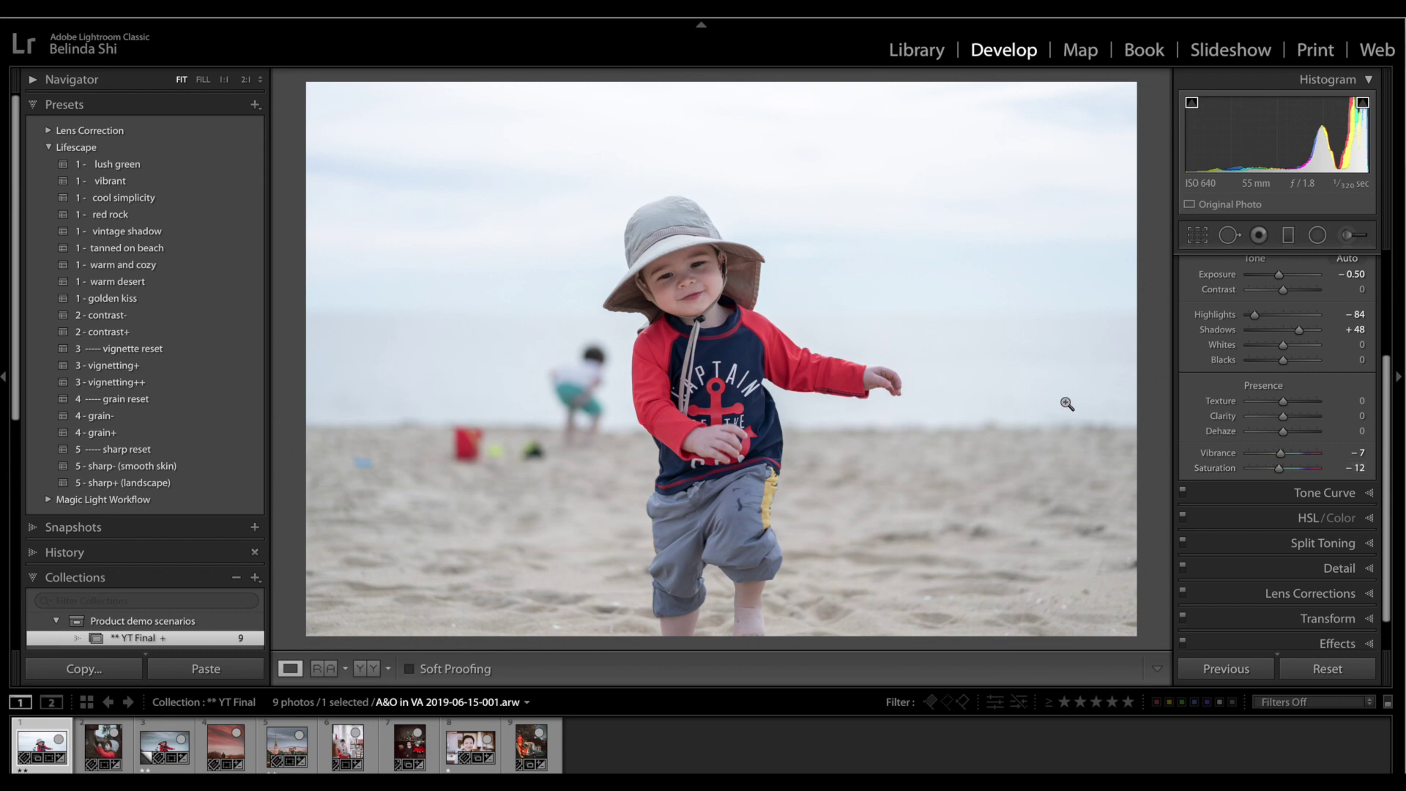
- On the RGB tone curve, raise the midpoint to about 50.6 / 56.1 % and lower the white endpoint slightly
click(1330, 492)
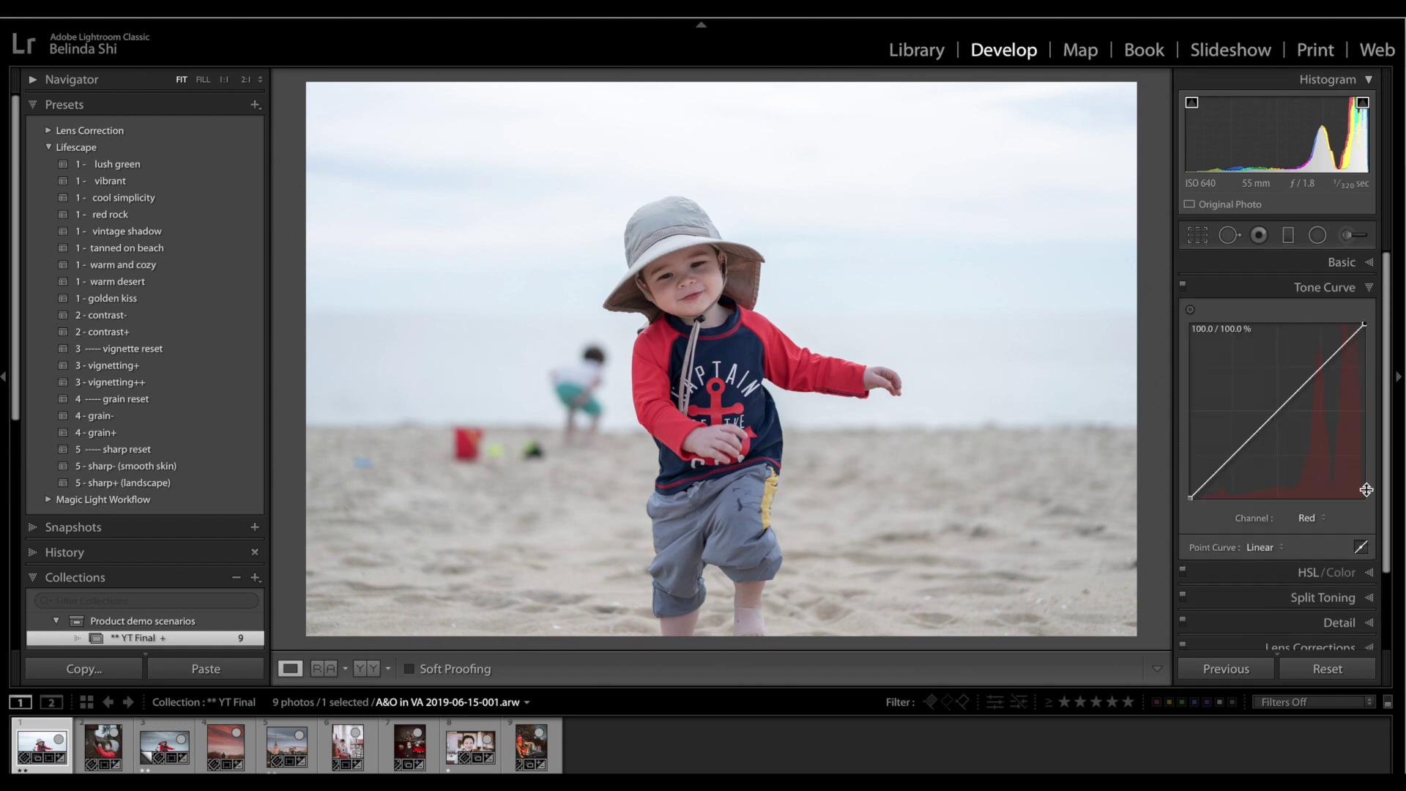
click(1306, 518)
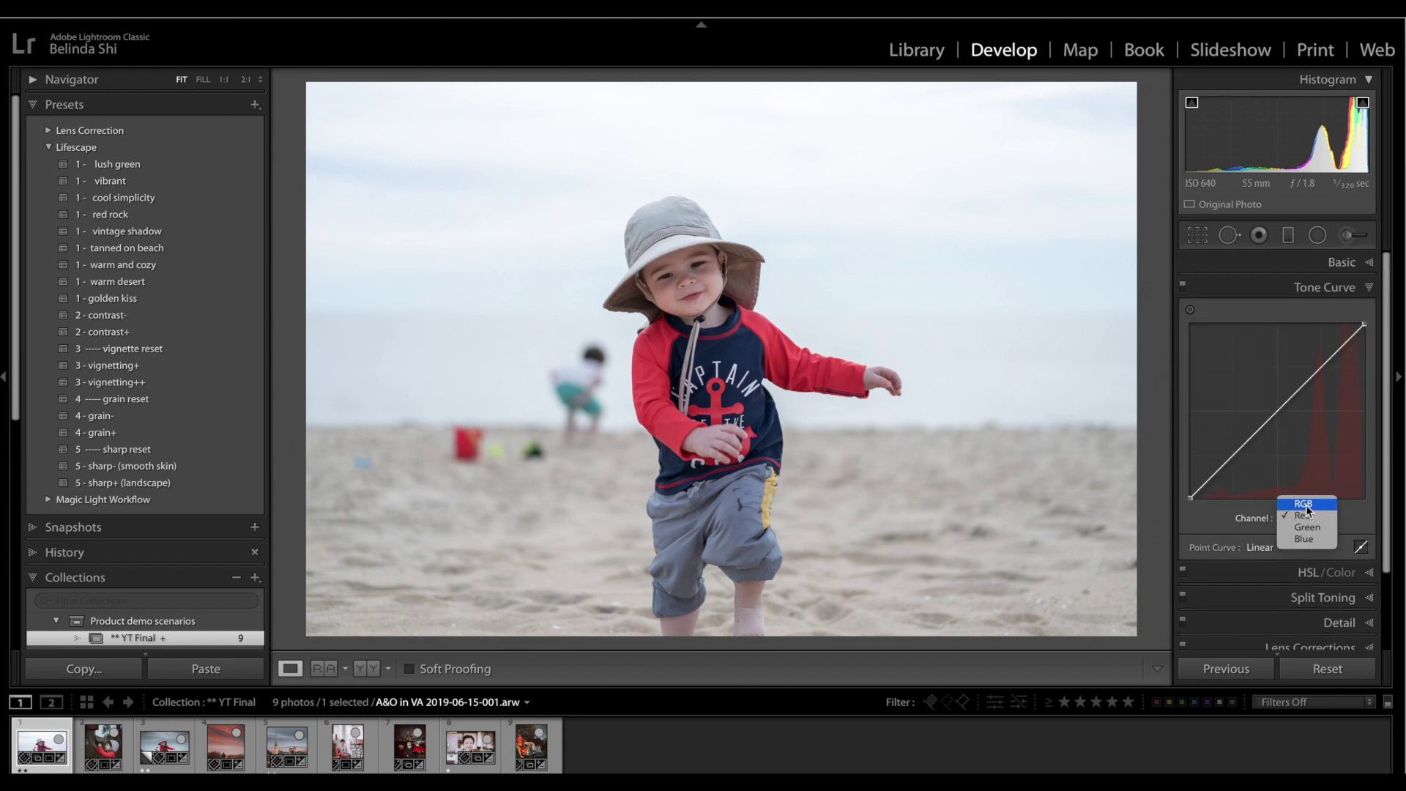
click(1306, 504)
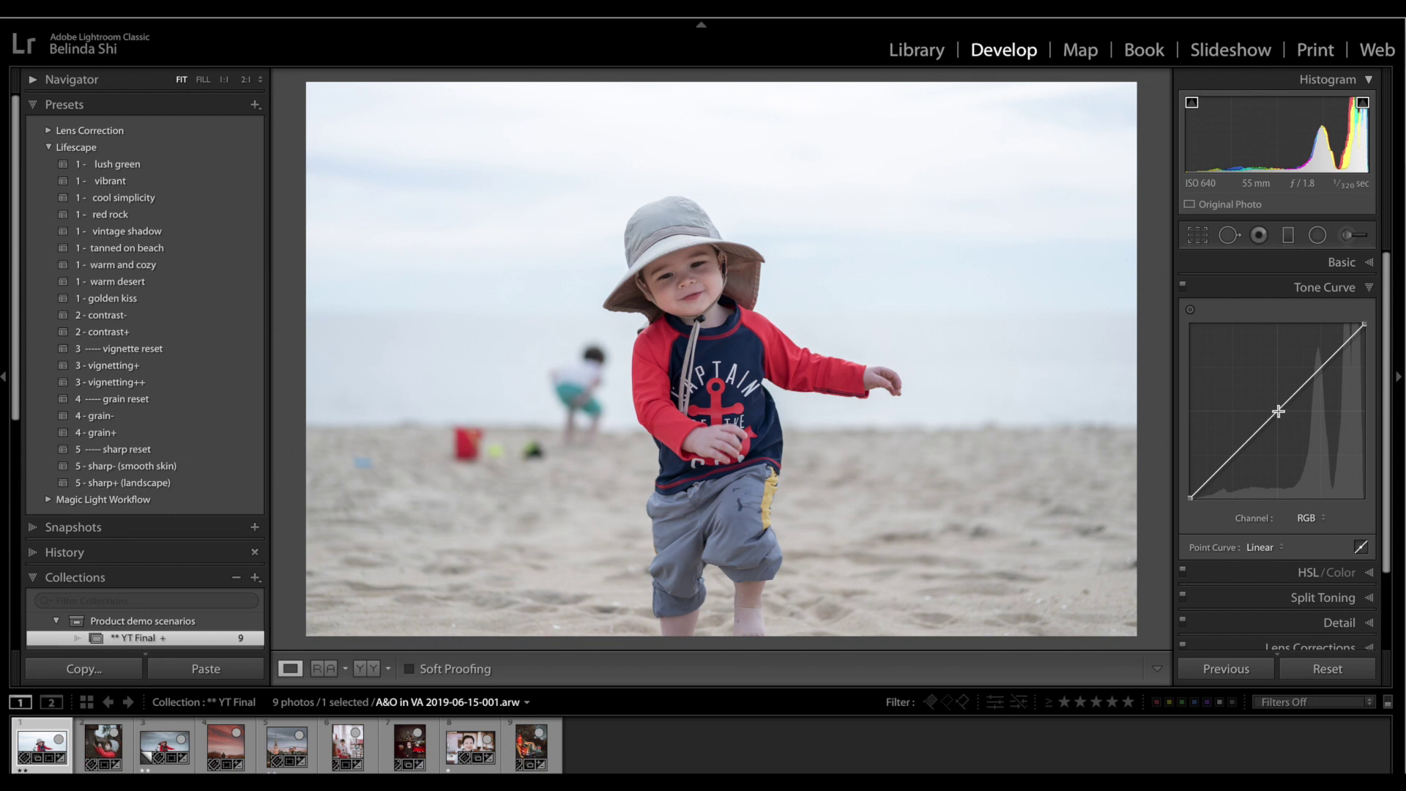
drag(1278, 408, 1279, 403)
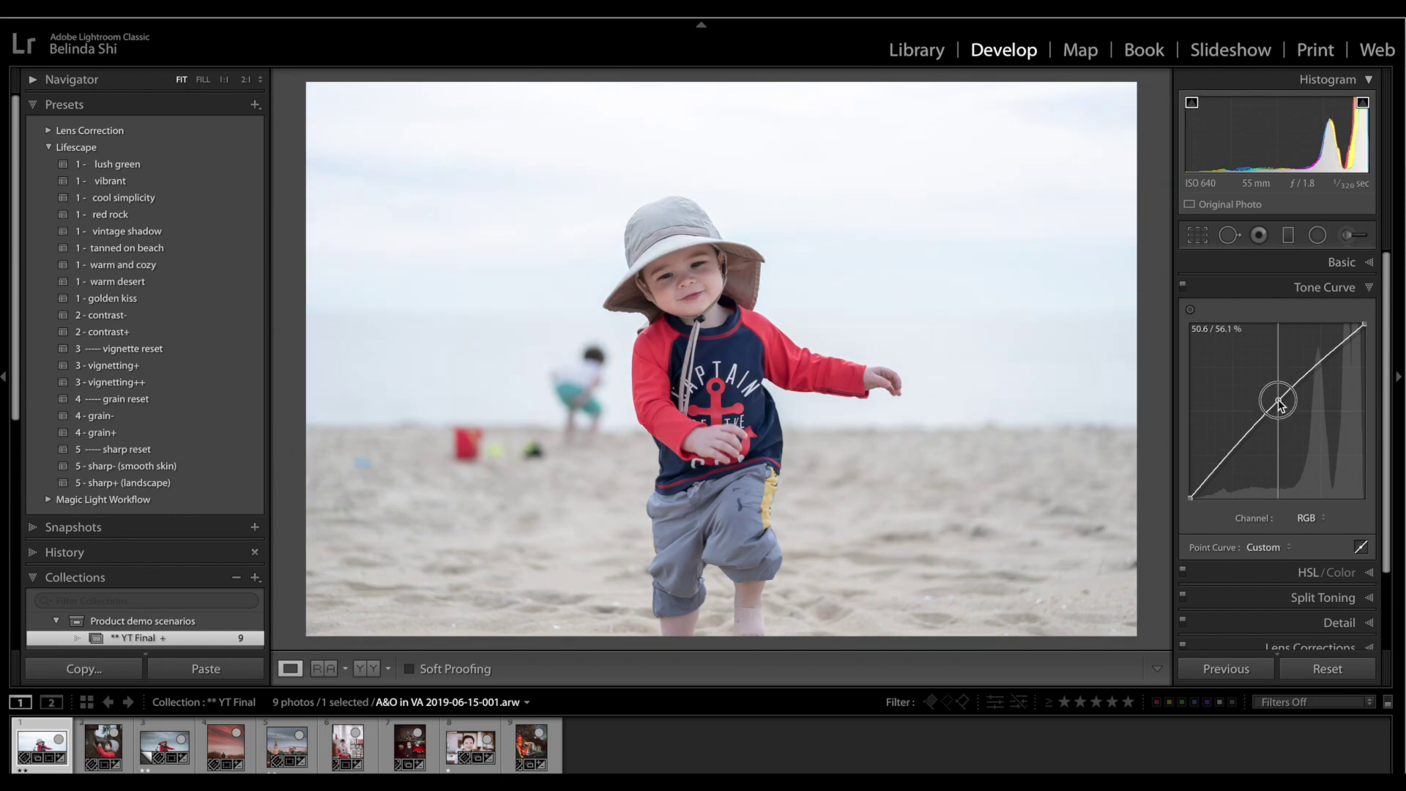
drag(1364, 326, 1366, 337)
drag(1222, 460, 1225, 472)
drag(1315, 365, 1317, 349)
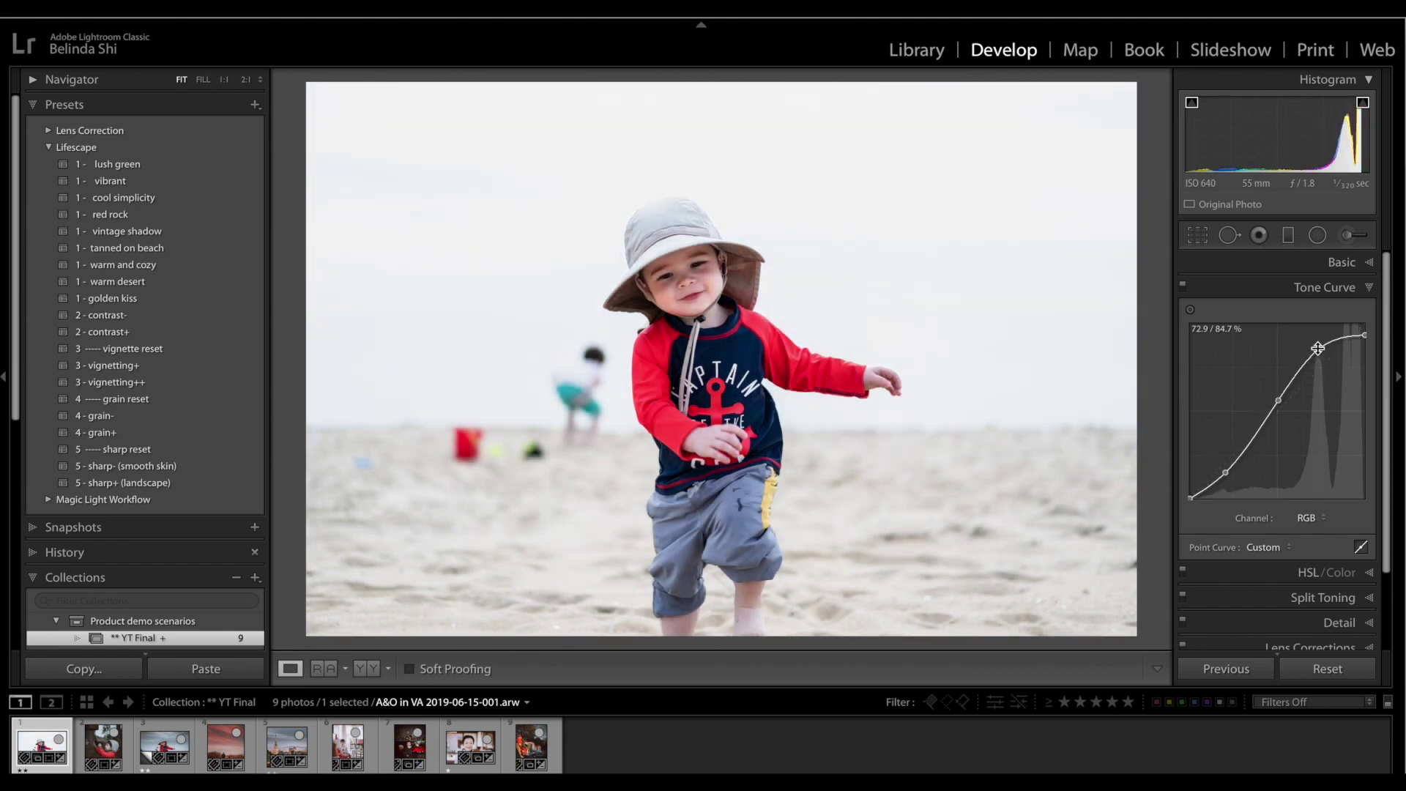
double_click(1317, 348)
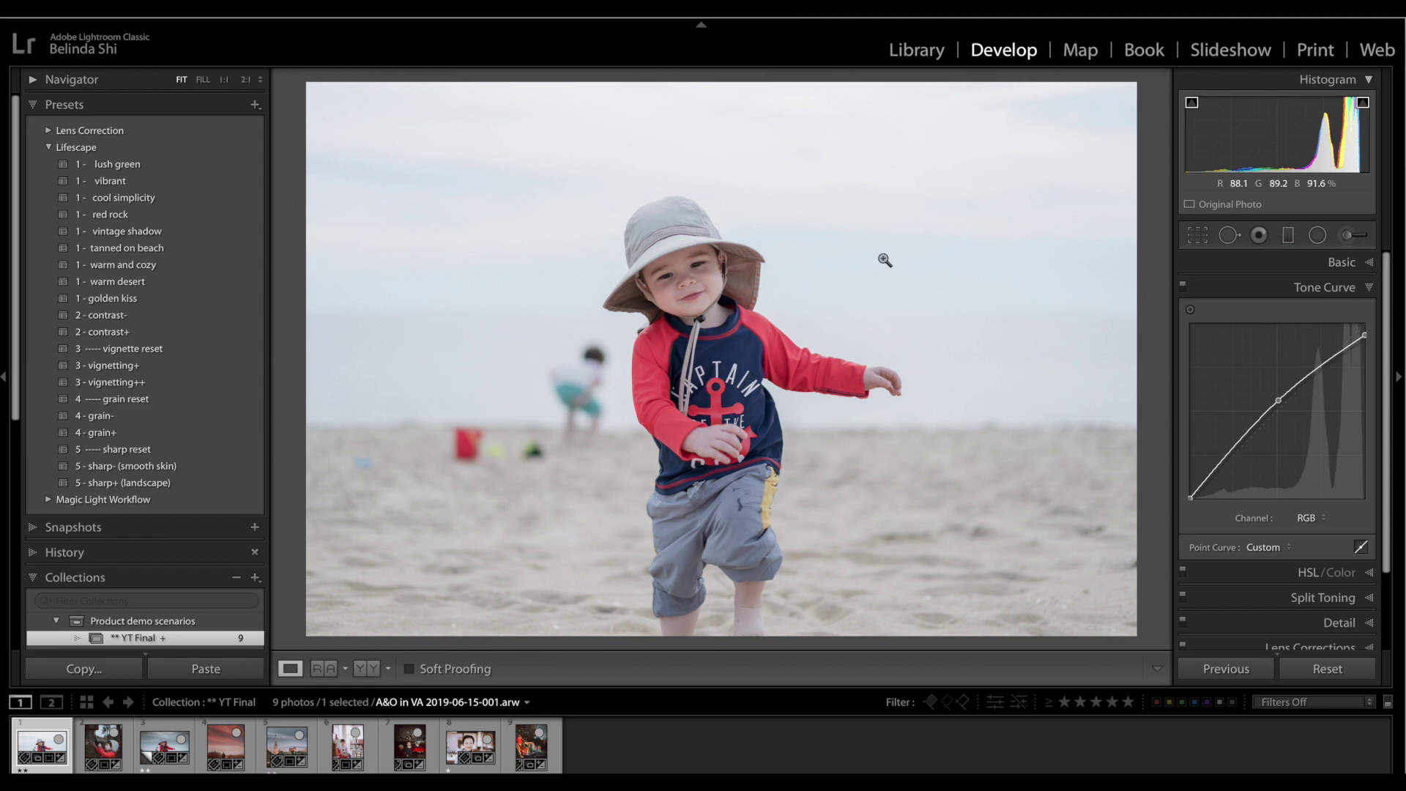
- Lower the white endpoint of the RGB tone curve slightly further to mute the brightest highlights
drag(1364, 336, 1364, 339)
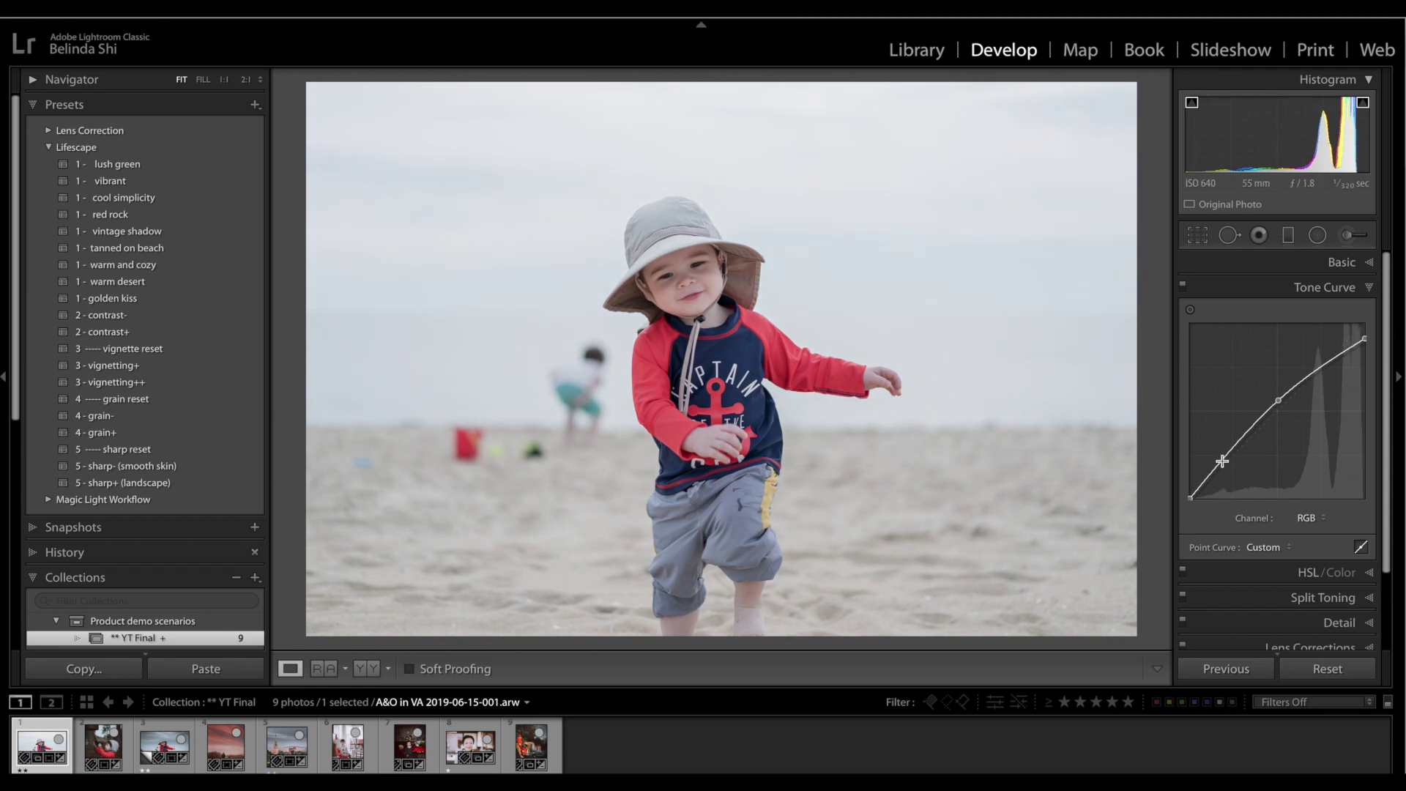
click(1306, 518)
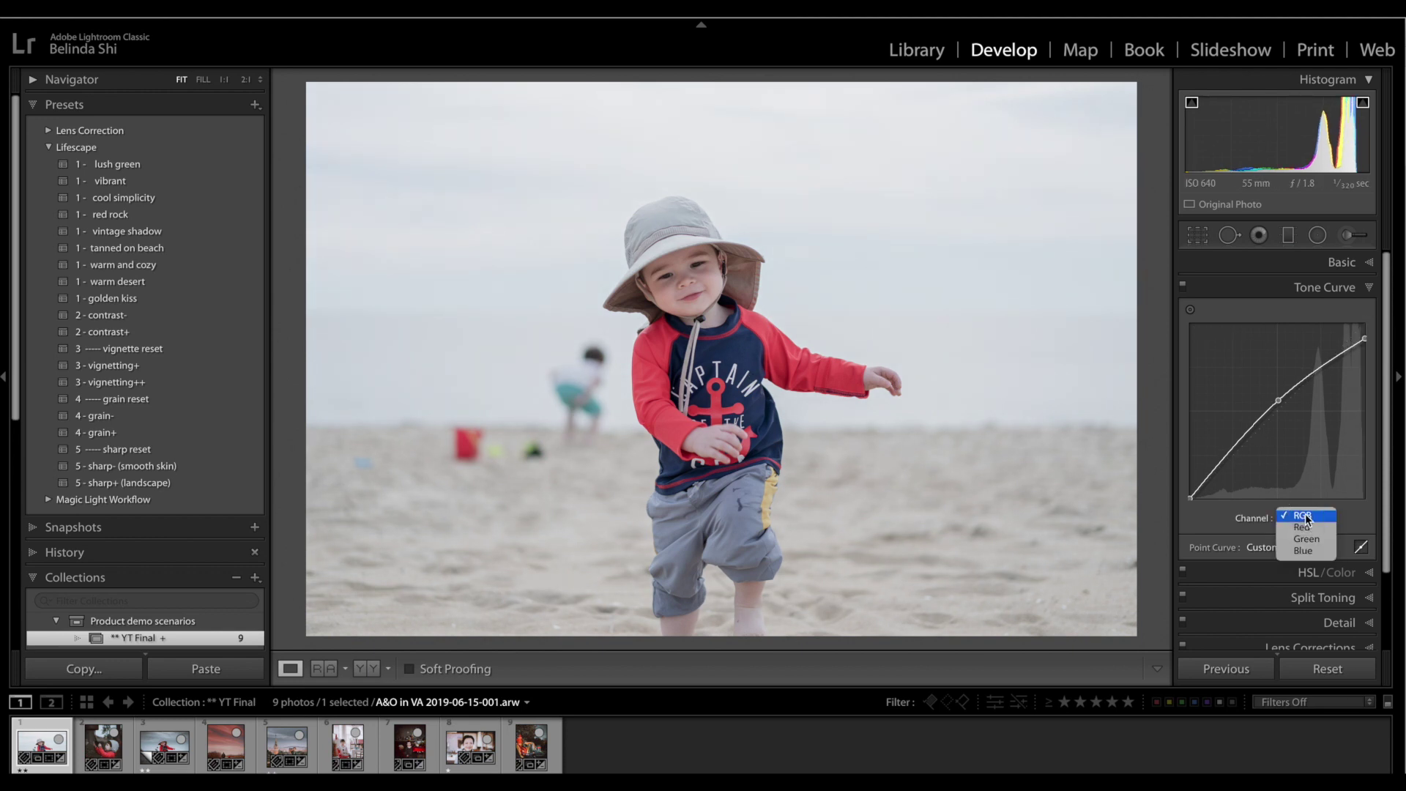
click(1367, 340)
- On the Blue channel's tone curve, move the white endpoint inward to about 96.9 / 100.0 %
click(1306, 519)
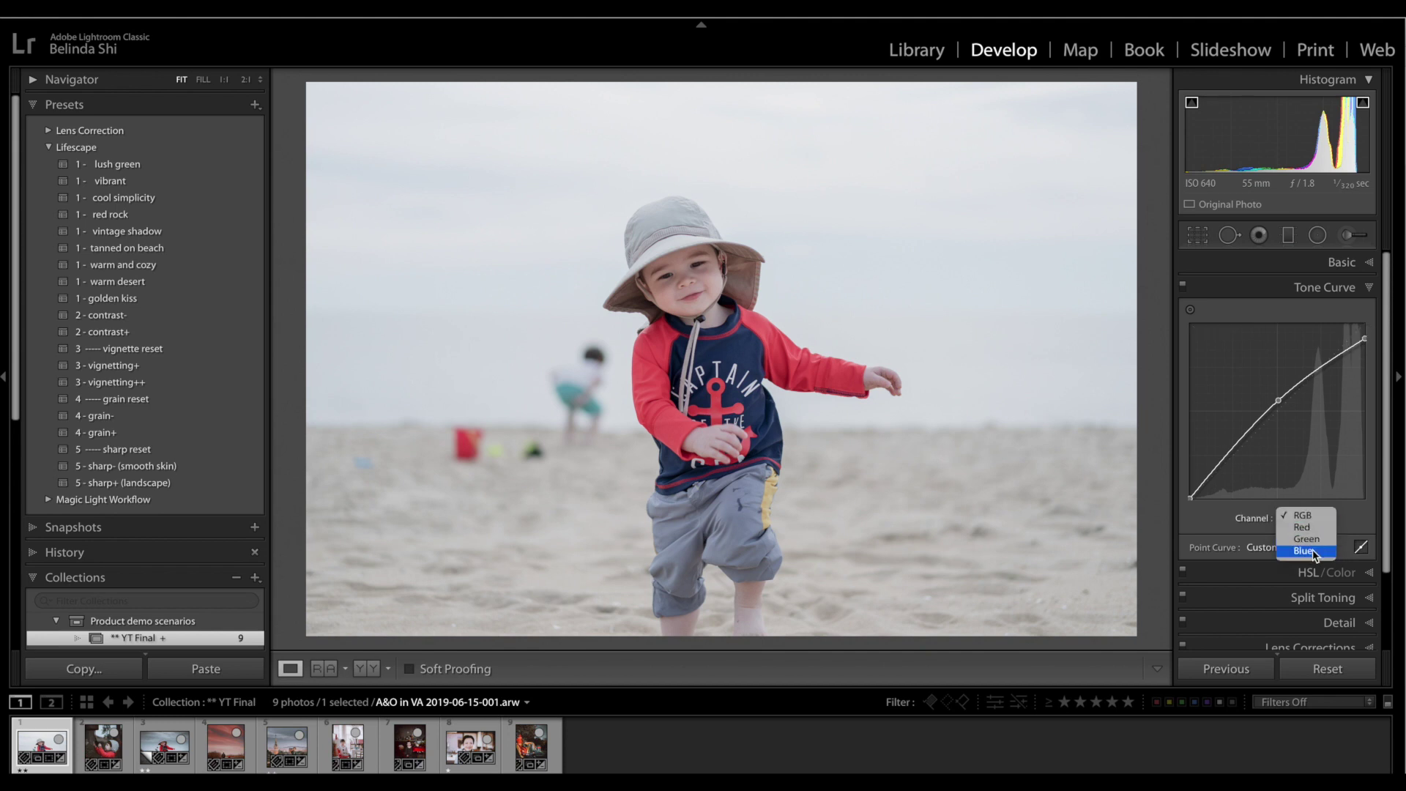
click(1313, 554)
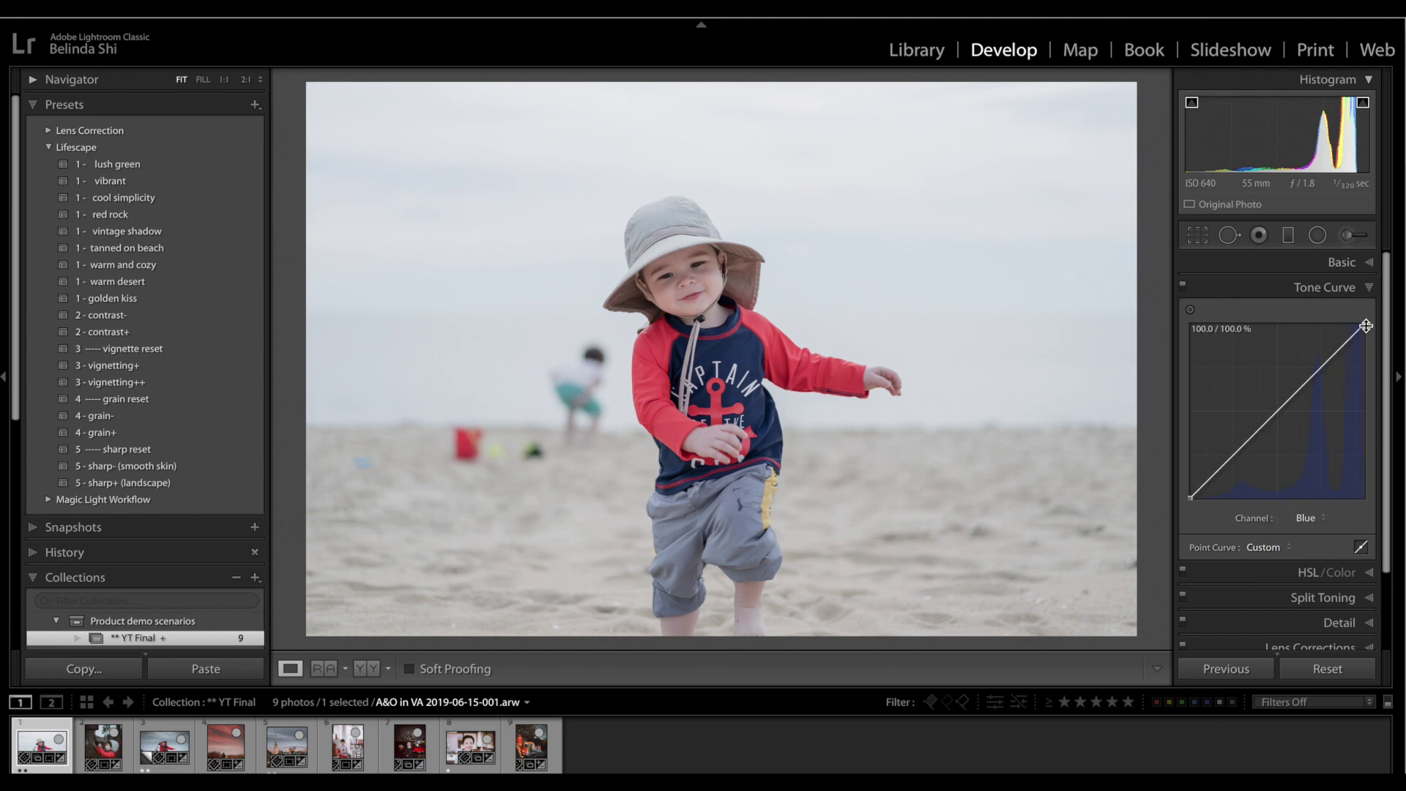
mouse_move(1363, 324)
mouse_down()
mouse_move(1376, 335)
mouse_move(1360, 325)
mouse_up()
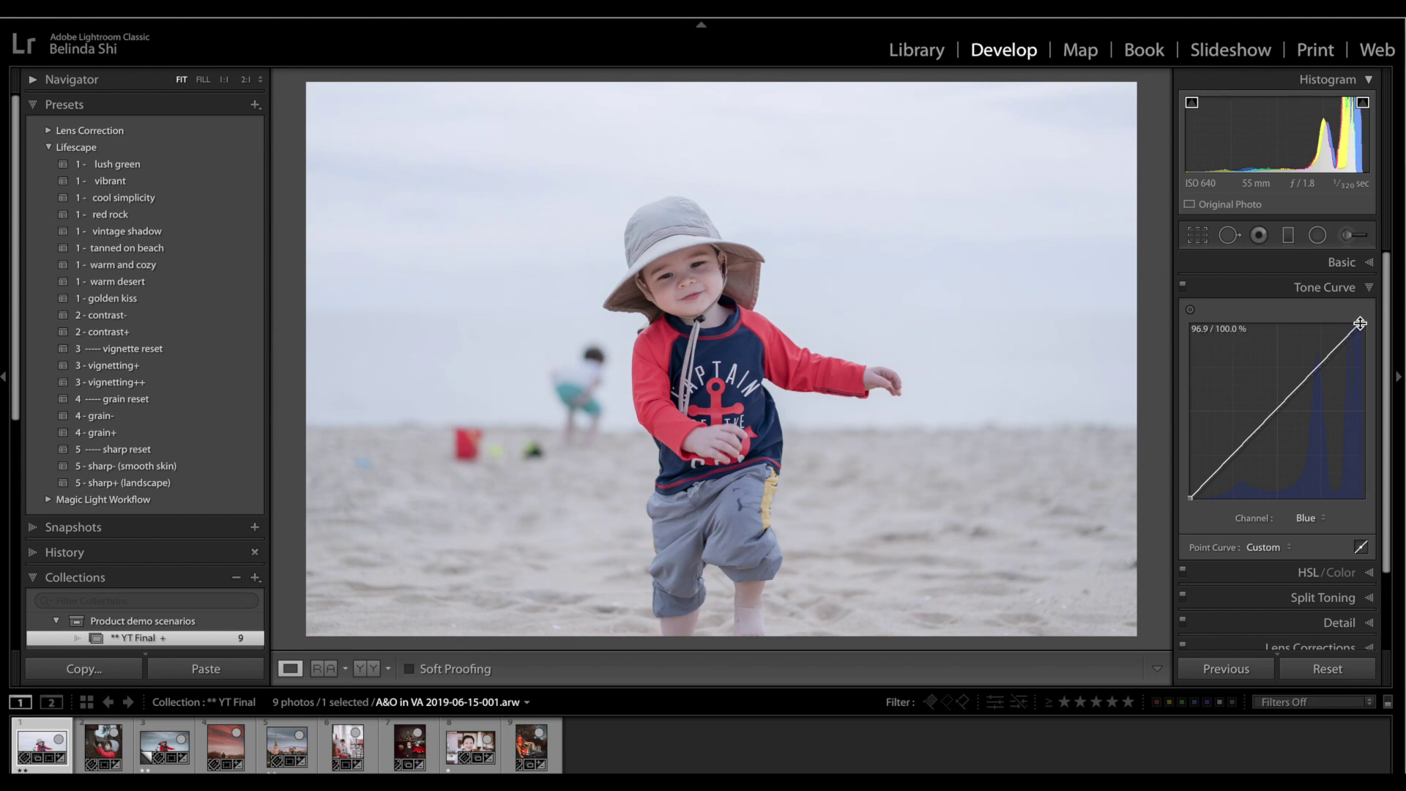
- On the Red channel's tone curve, raise the black endpoint slightly and shift it a little inward
click(1308, 518)
click(1310, 497)
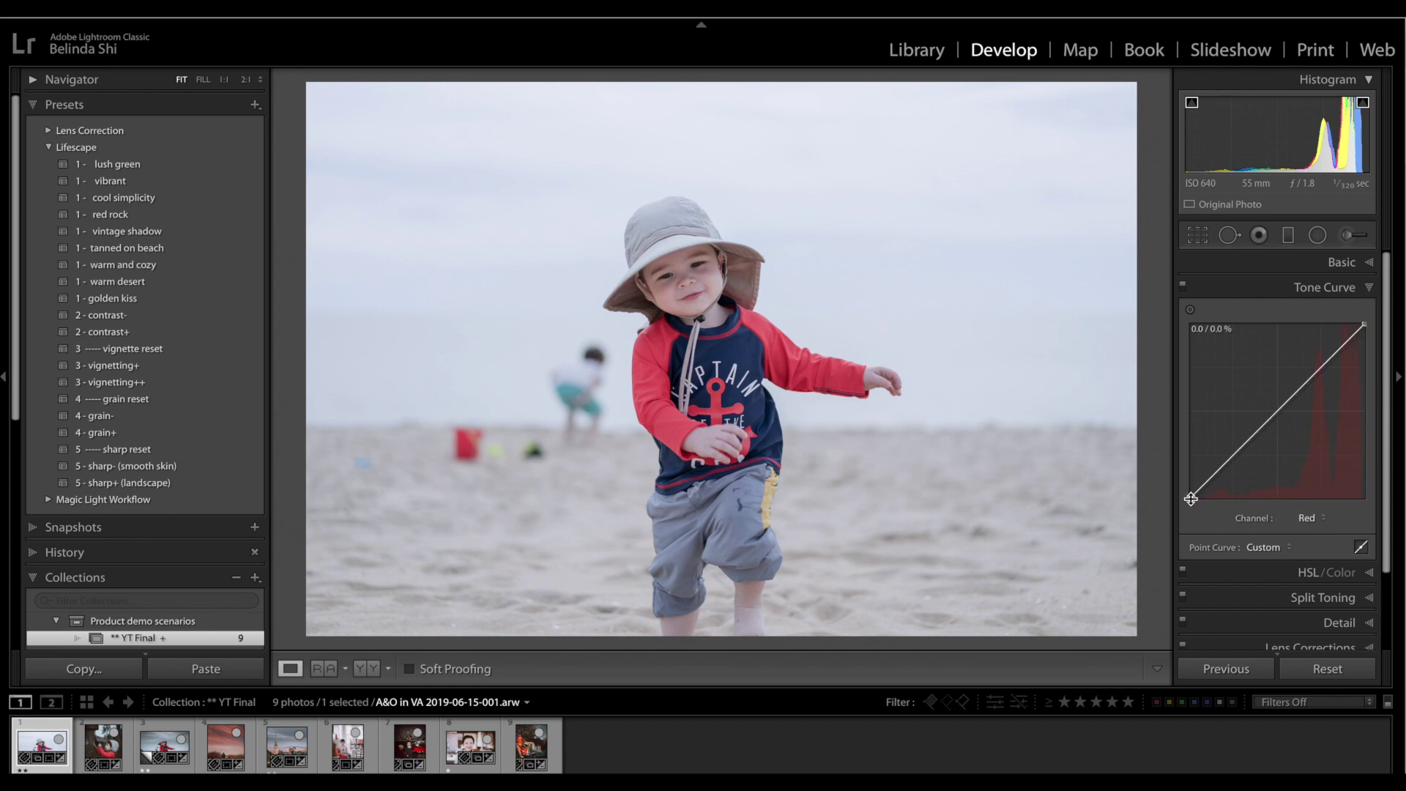
drag(1190, 499, 1194, 488)
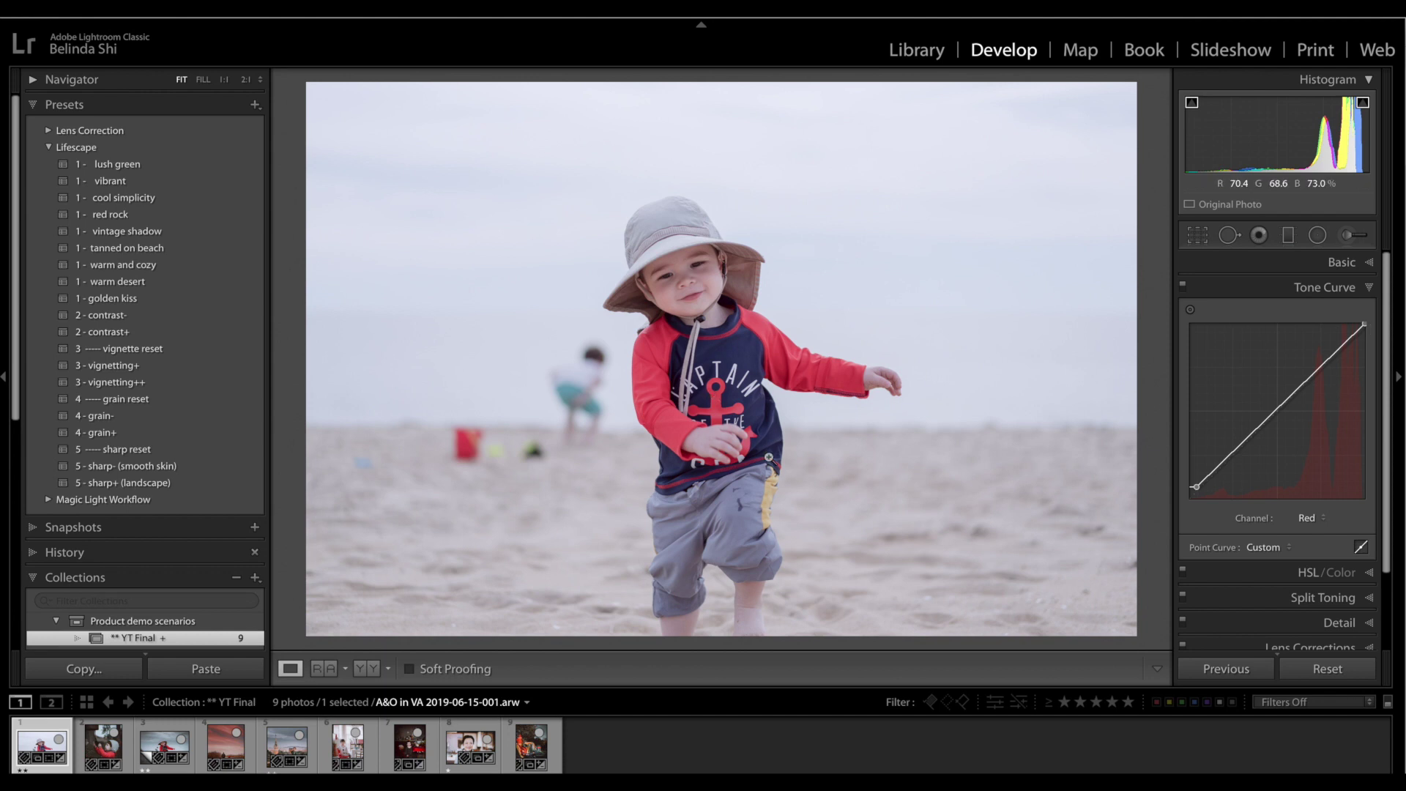
drag(1195, 486, 1195, 489)
- Switch the tone curve to the Green channel and try to move its white endpoint
click(1308, 518)
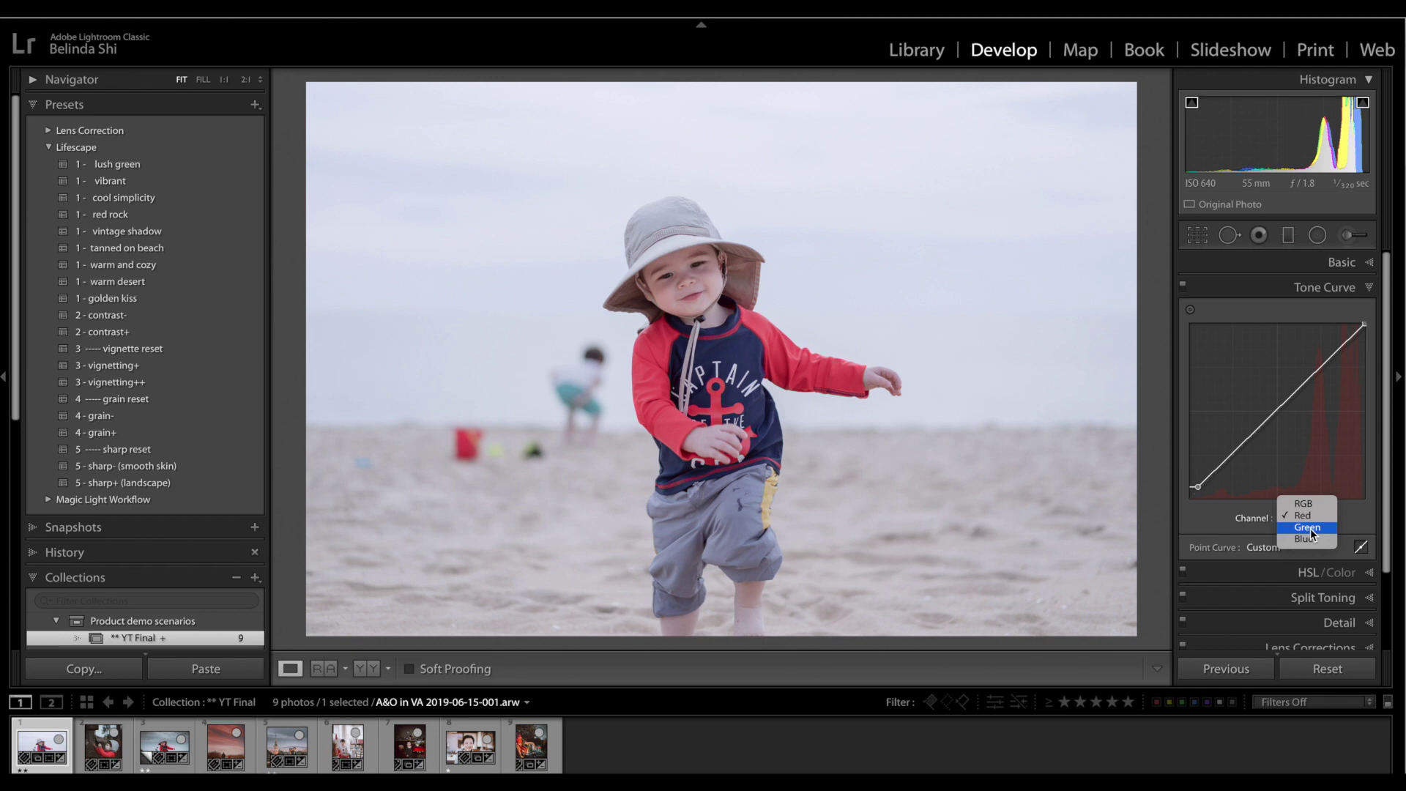
click(1308, 528)
mouse_move(1365, 325)
mouse_down()
mouse_move(1374, 335)
mouse_move(1369, 320)
mouse_up()
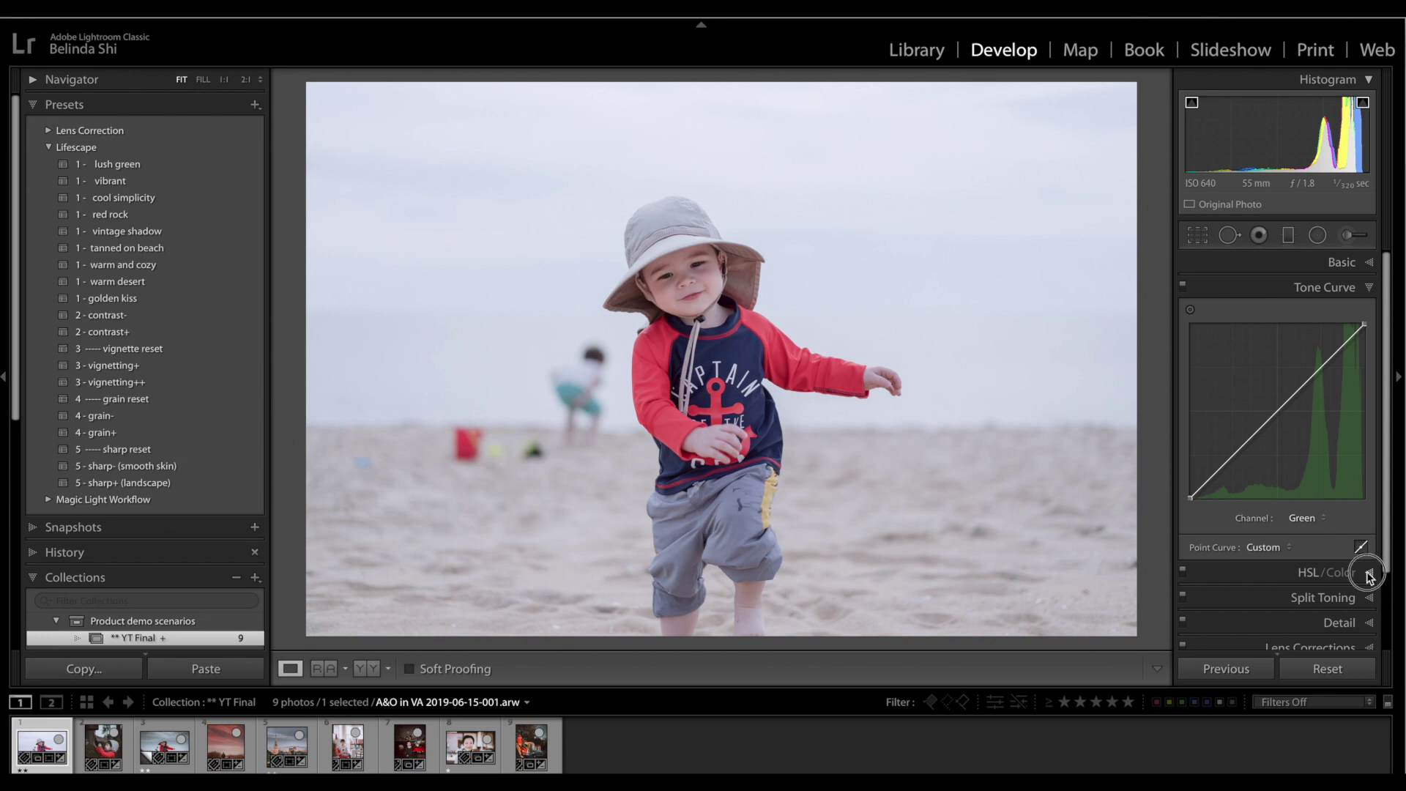
- Darken the blue sky with the HSL targeted Luminance adjustment, bringing Aqua to −50 and Blue to −94
click(1325, 572)
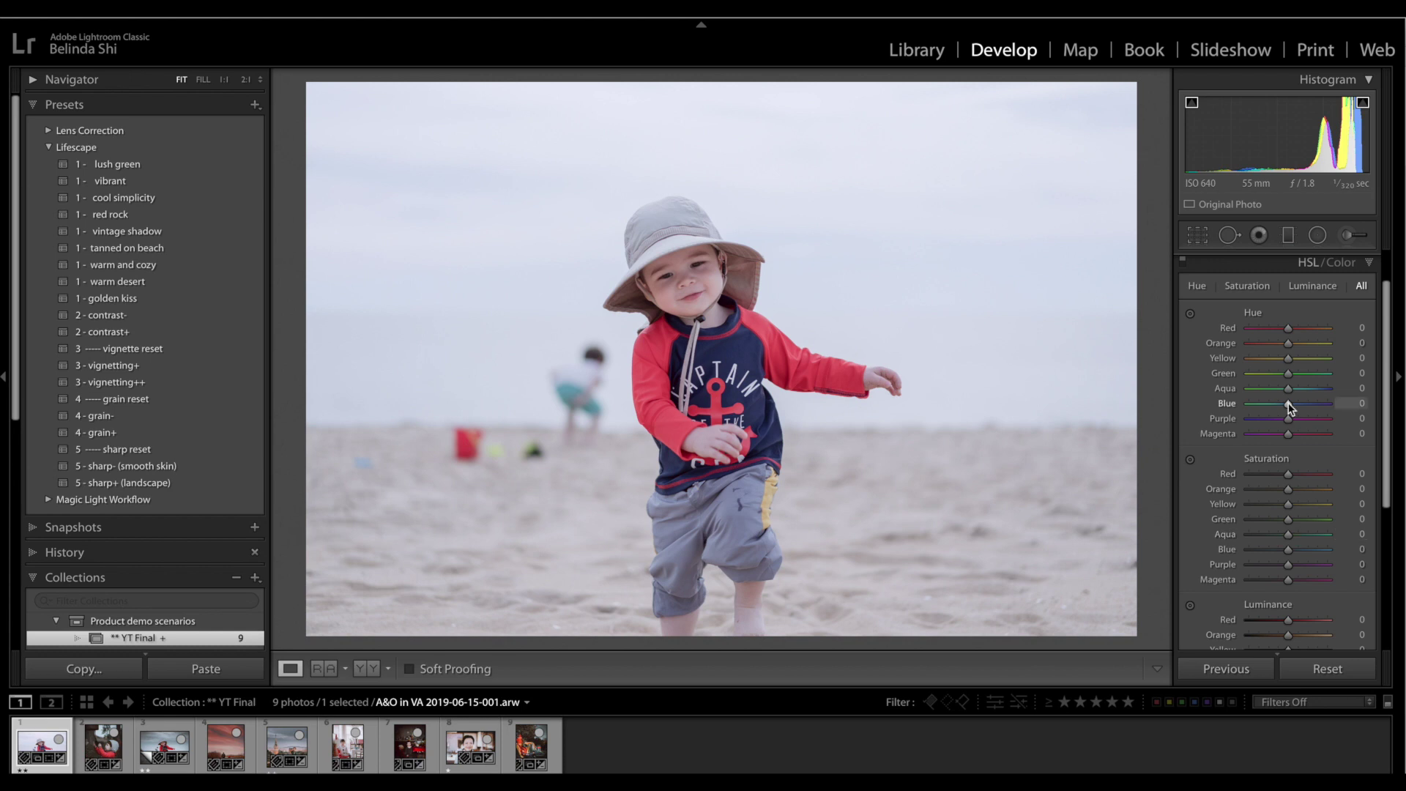
scroll(1276, 504, down, 2)
scroll(1274, 505, down, 1)
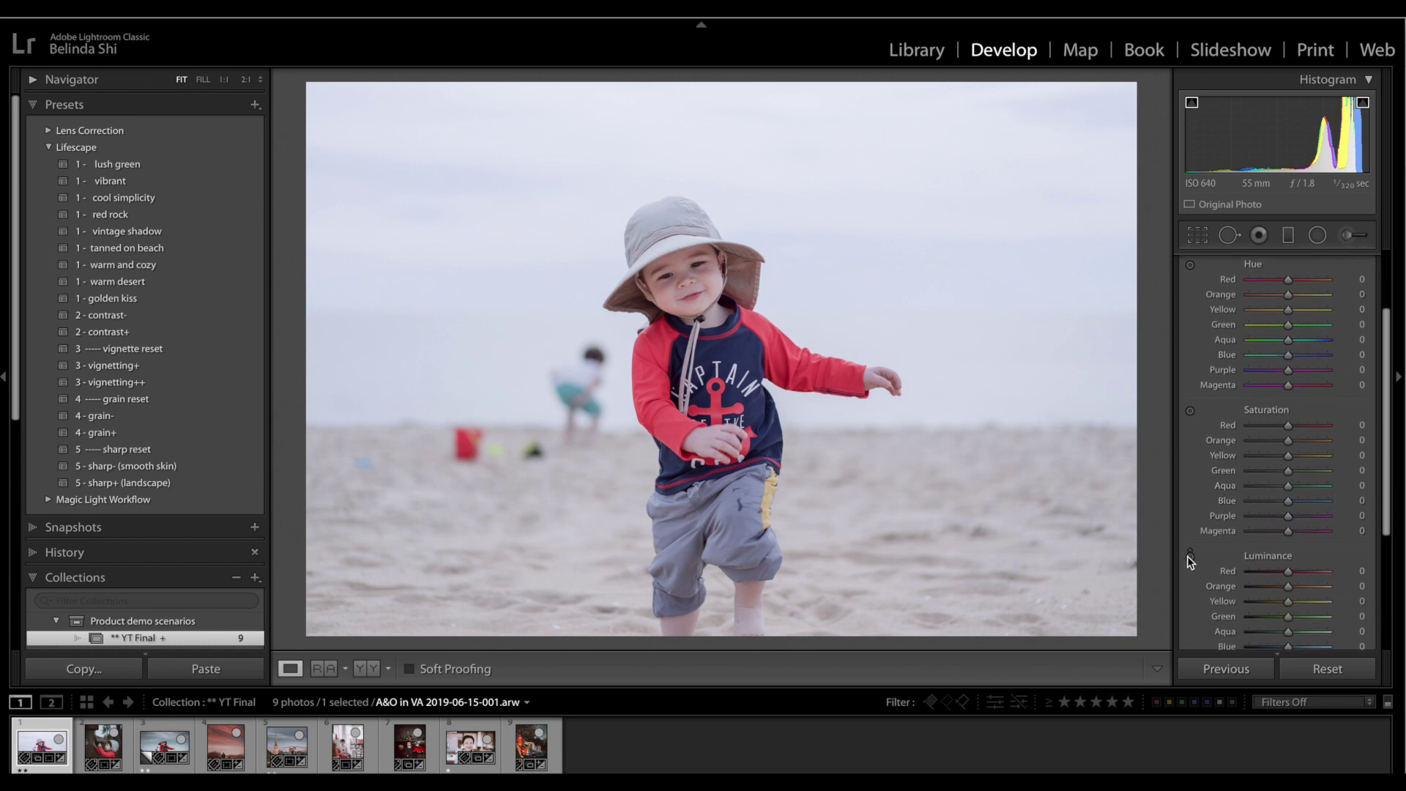
click(1189, 556)
scroll(1191, 559, down, 2)
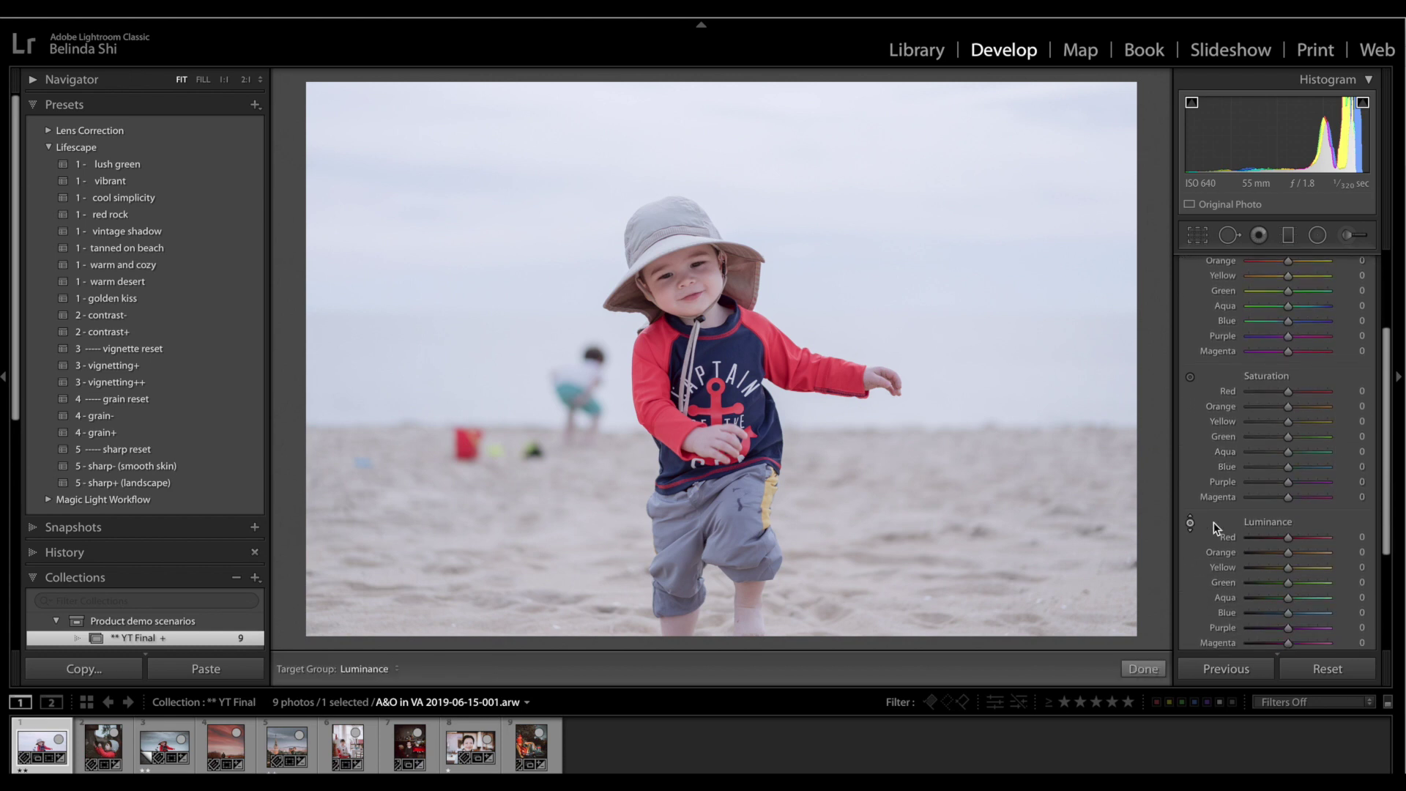
drag(925, 273, 926, 350)
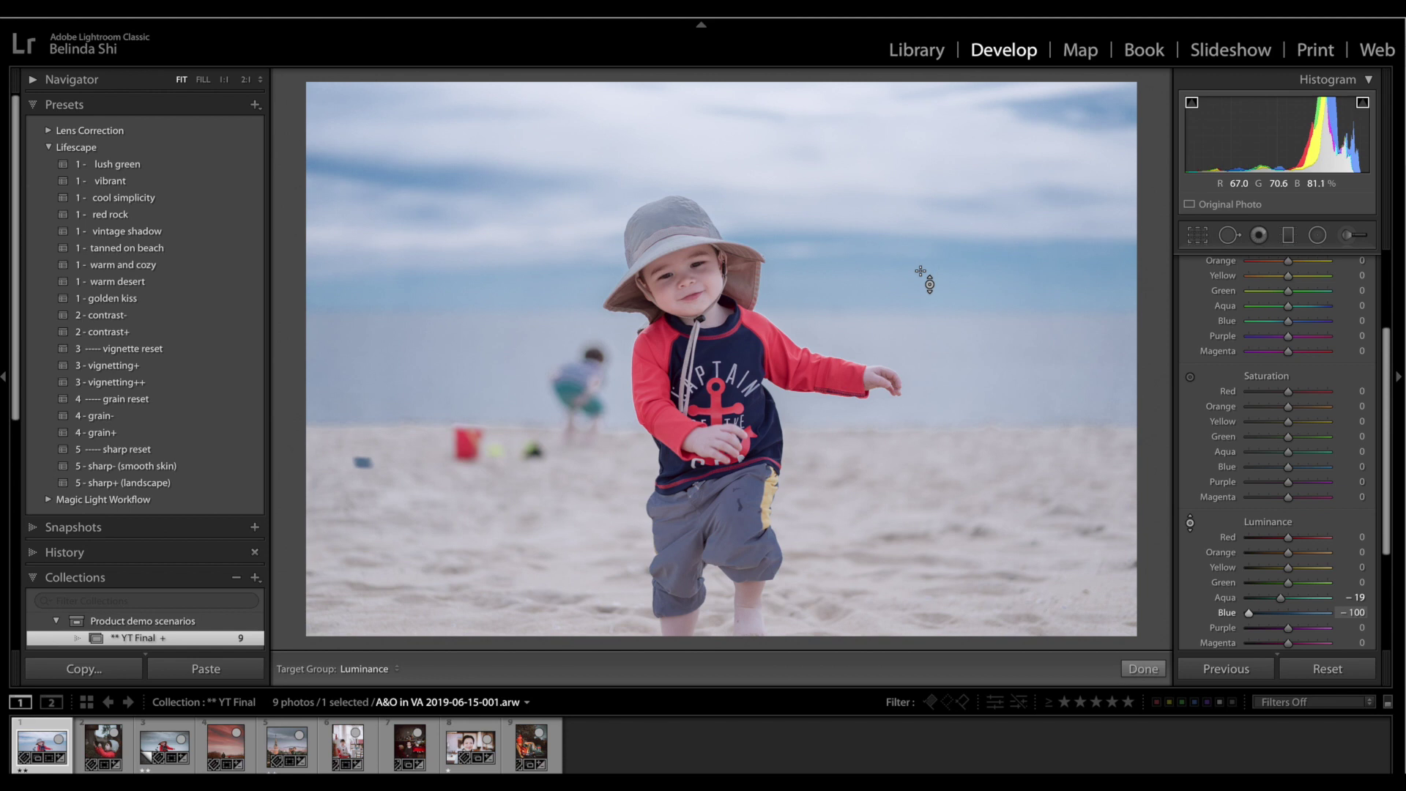
drag(929, 284, 930, 315)
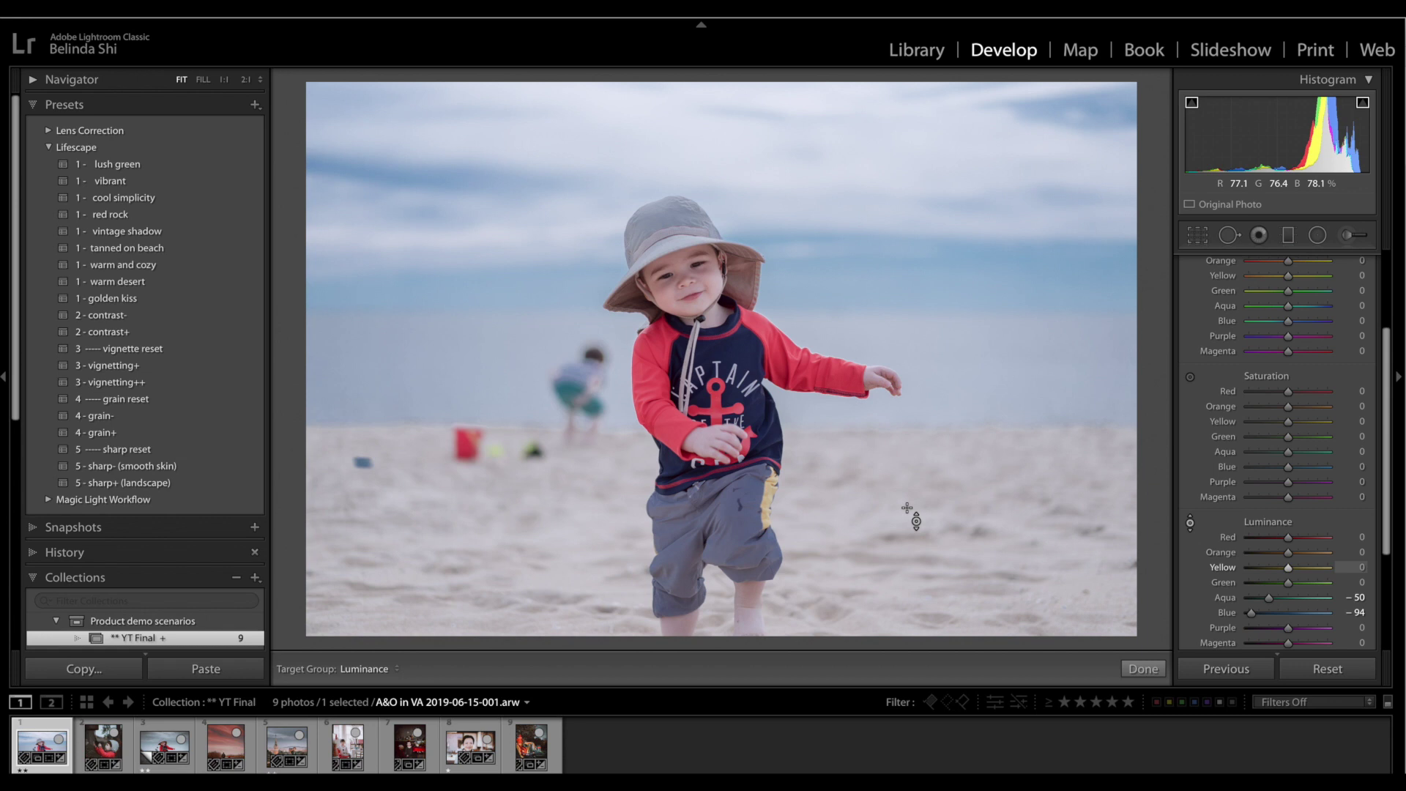
- Shift the sand's color with the targeted Hue adjustment, bringing Orange to −10 and Yellow to −46
scroll(1190, 308, up, 2)
click(1190, 291)
drag(978, 506, 977, 532)
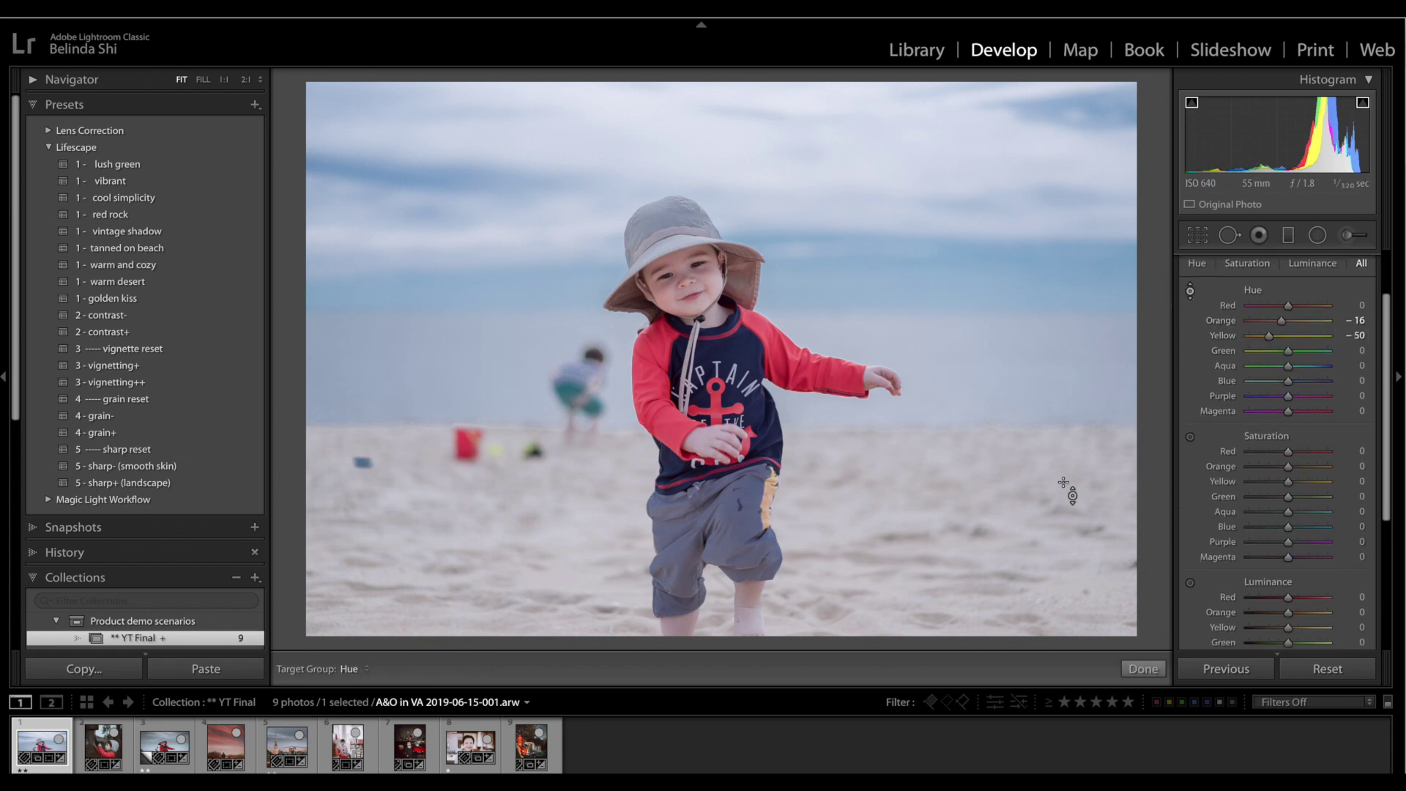
mouse_move(945, 508)
mouse_down()
mouse_move(945, 579)
mouse_move(942, 506)
mouse_up()
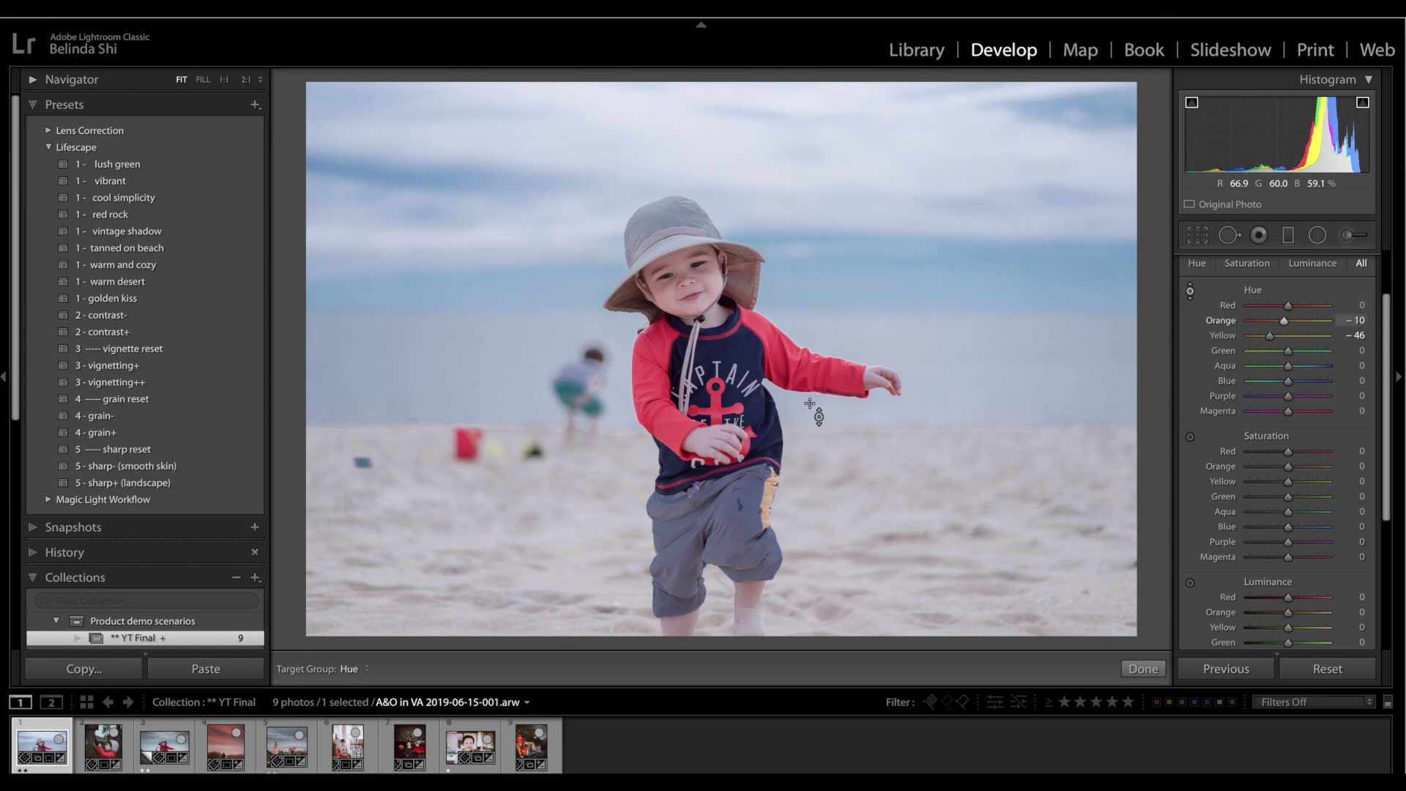
- Mute the sky with the targeted Saturation adjustment, bringing Aqua to −11 and Blue to −42, and finish the targeted adjustment
click(1190, 438)
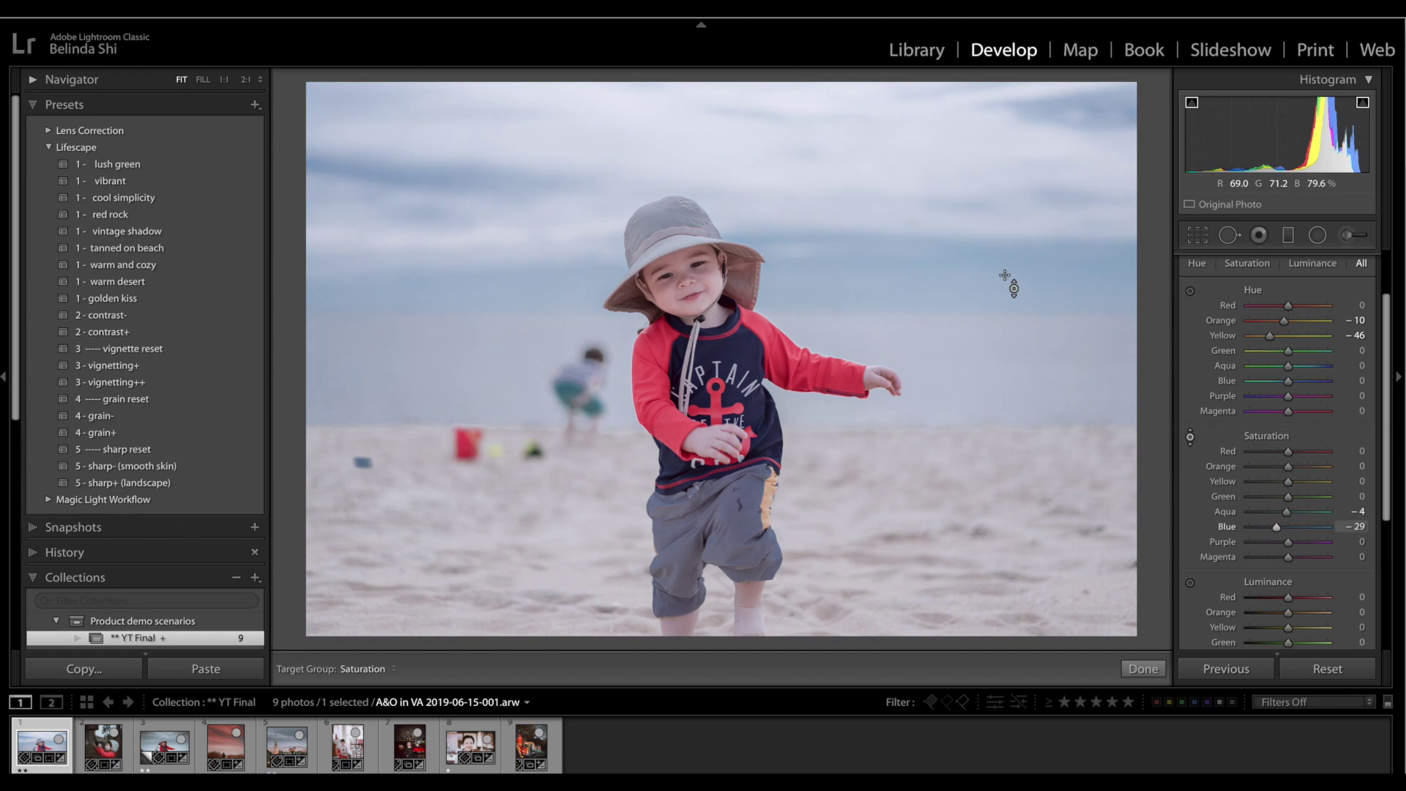
drag(982, 276, 982, 319)
drag(987, 282, 987, 322)
drag(921, 278, 920, 271)
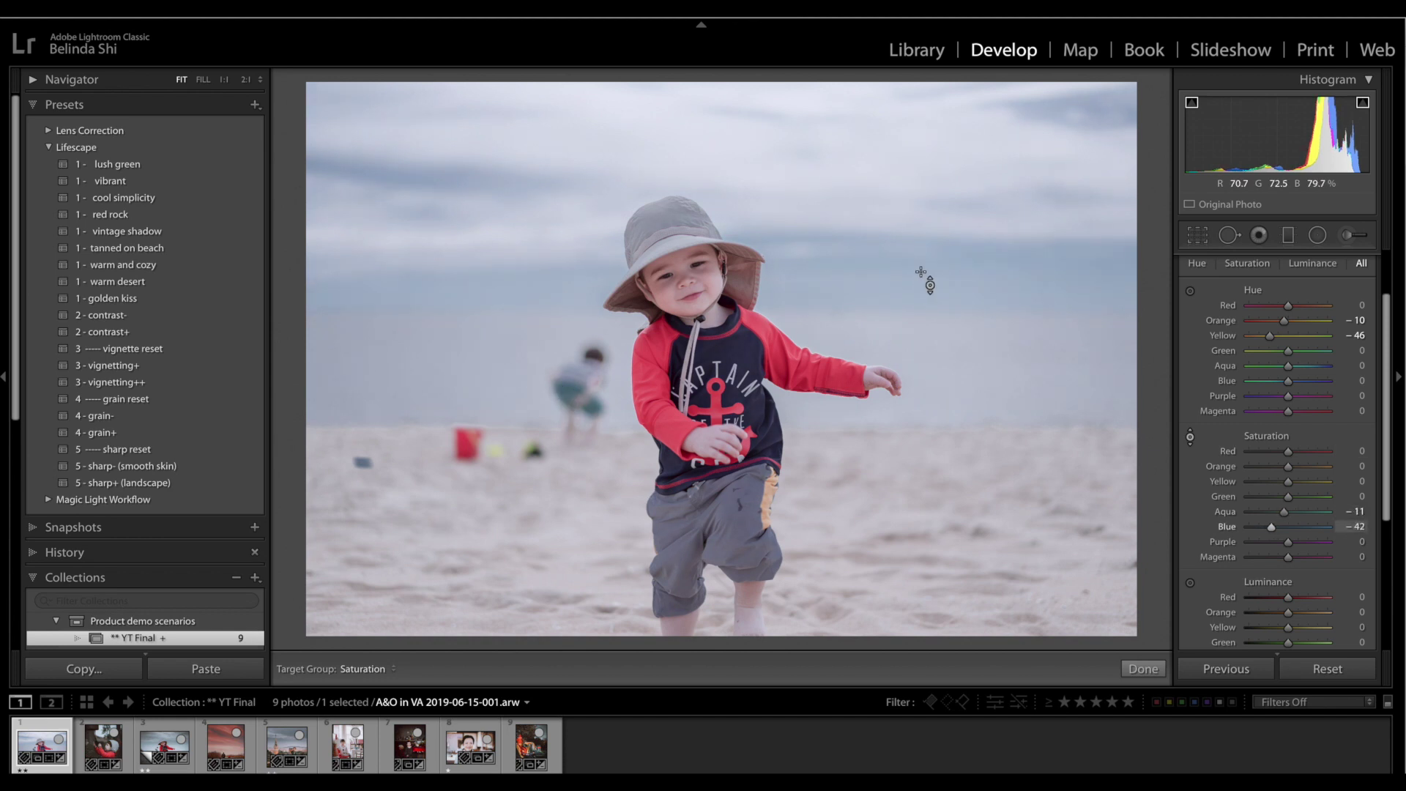
click(1142, 669)
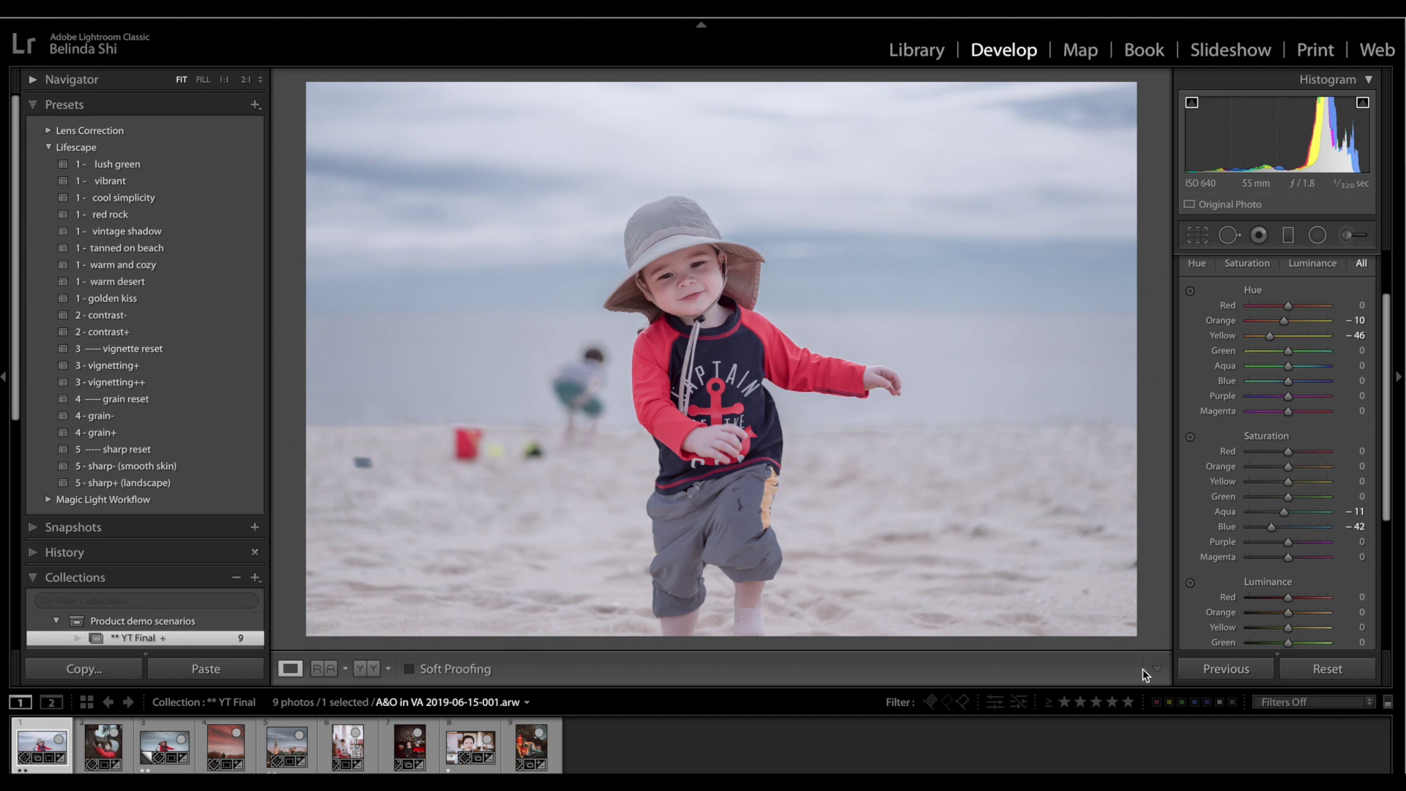
- Enable chromatic aberration removal in the lens profile corrections
scroll(1301, 577, down, 5)
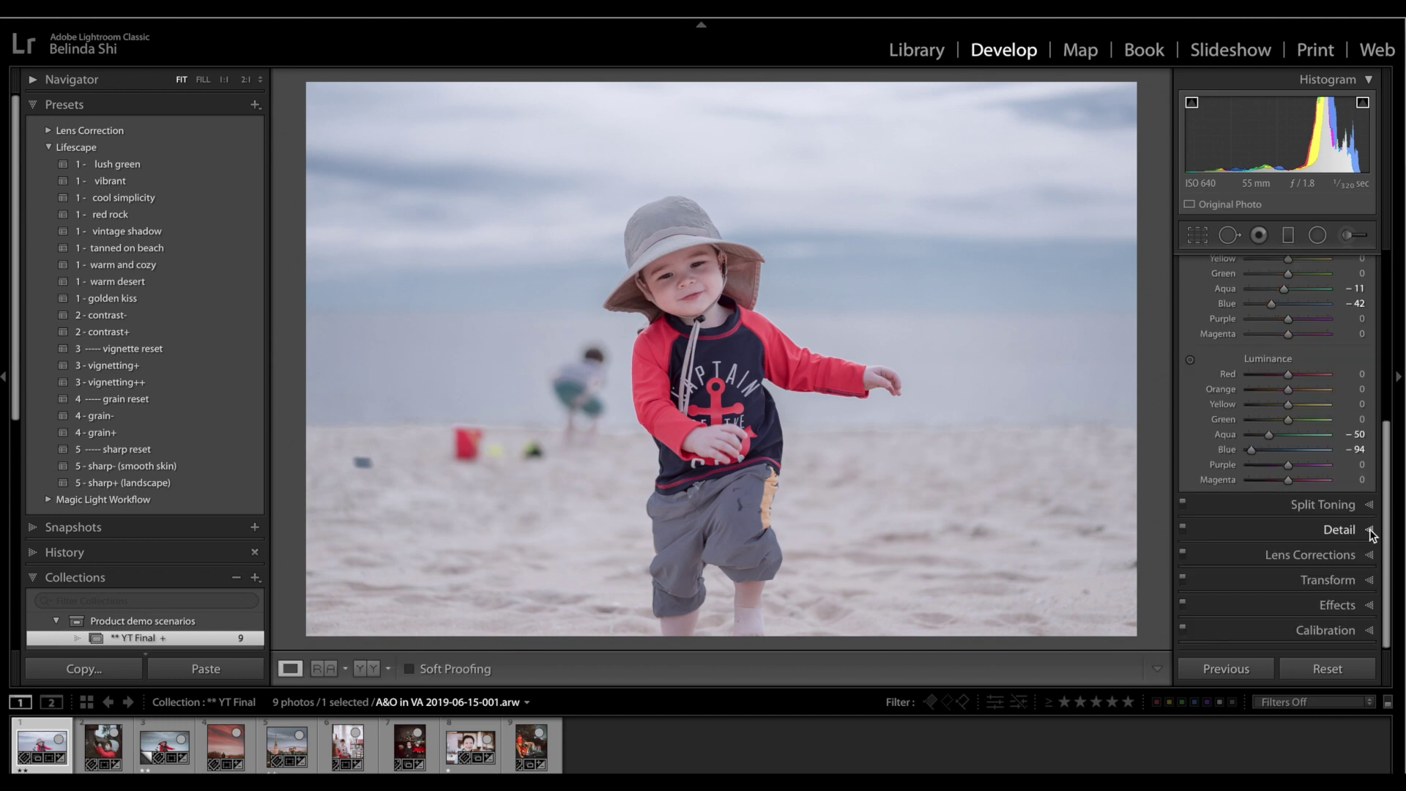
click(1367, 507)
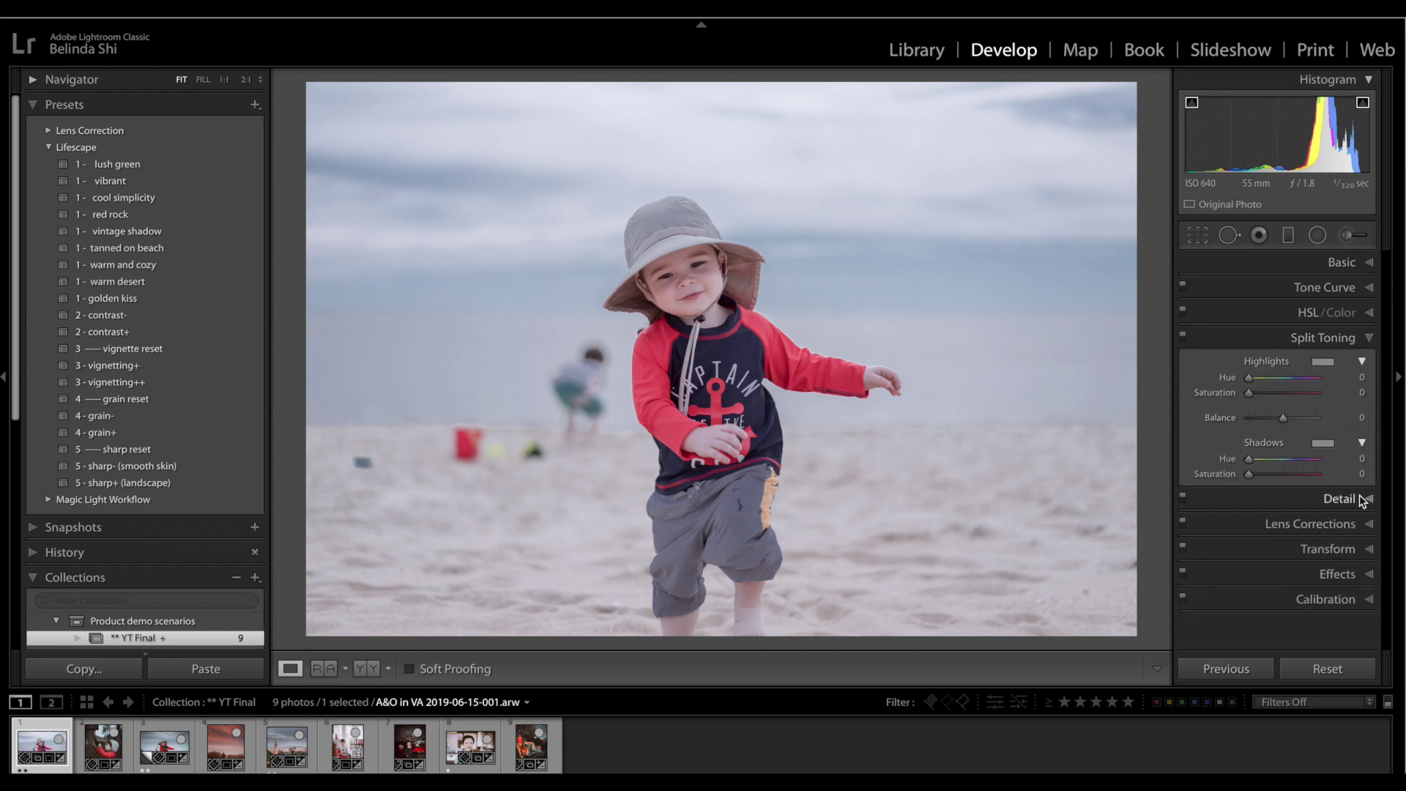
click(1368, 524)
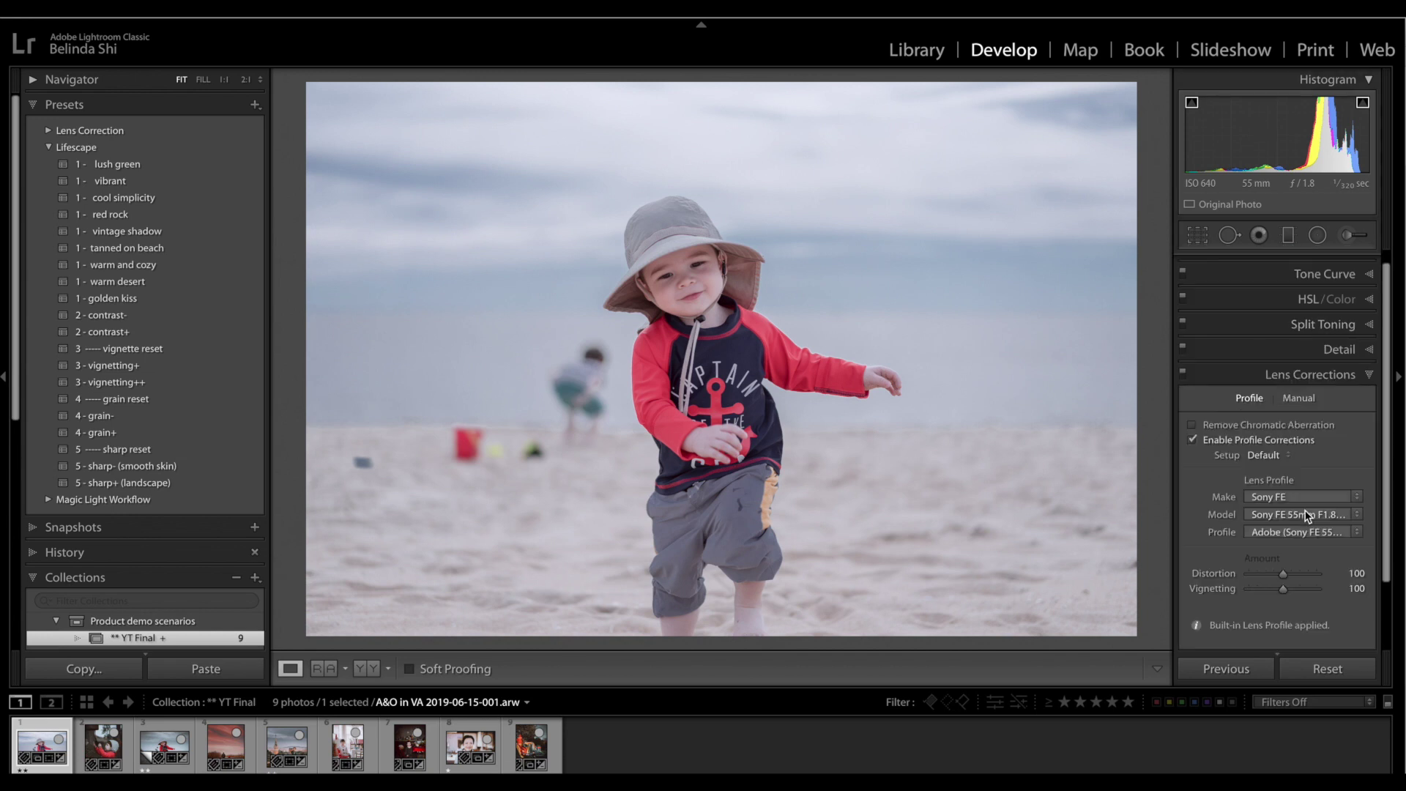
click(1193, 425)
click(1193, 426)
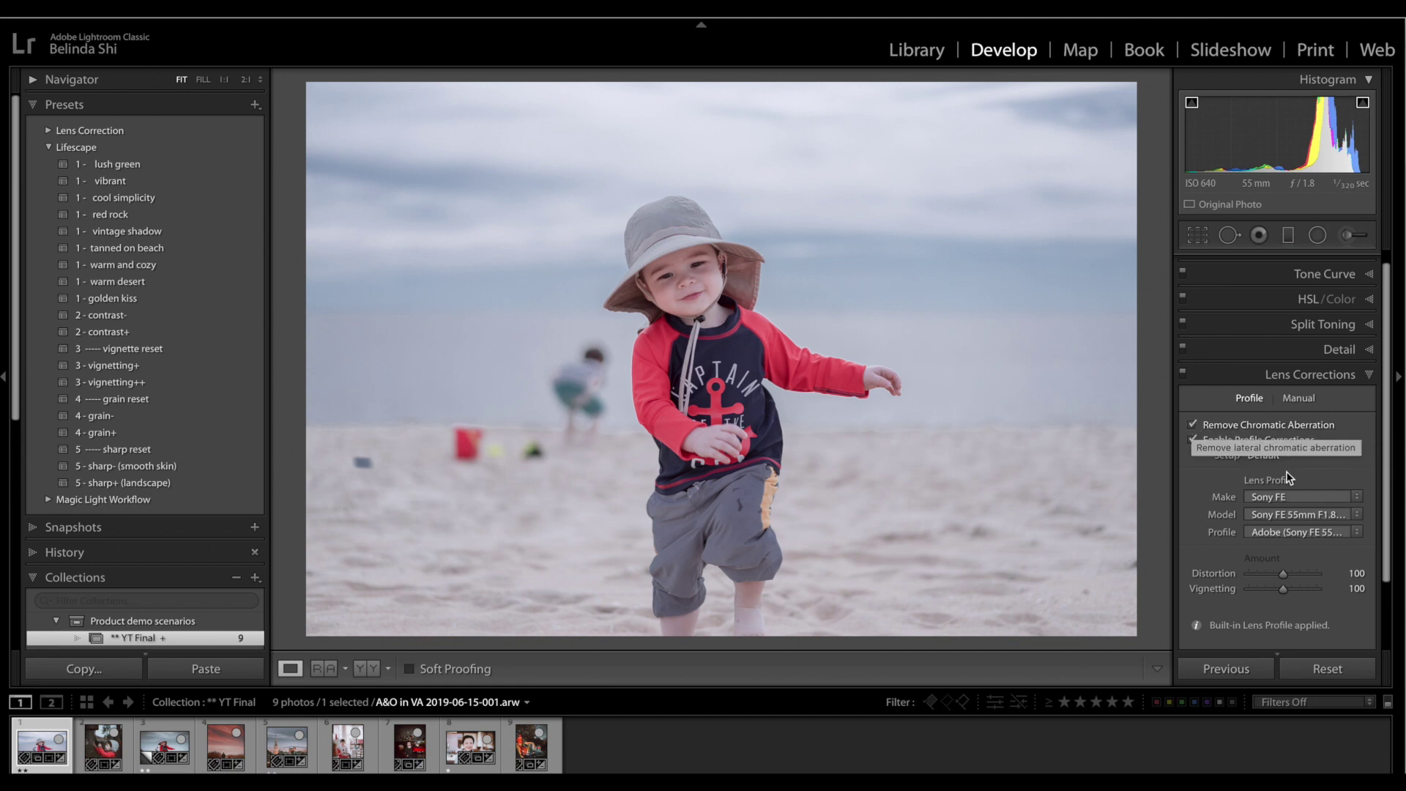
click(1367, 375)
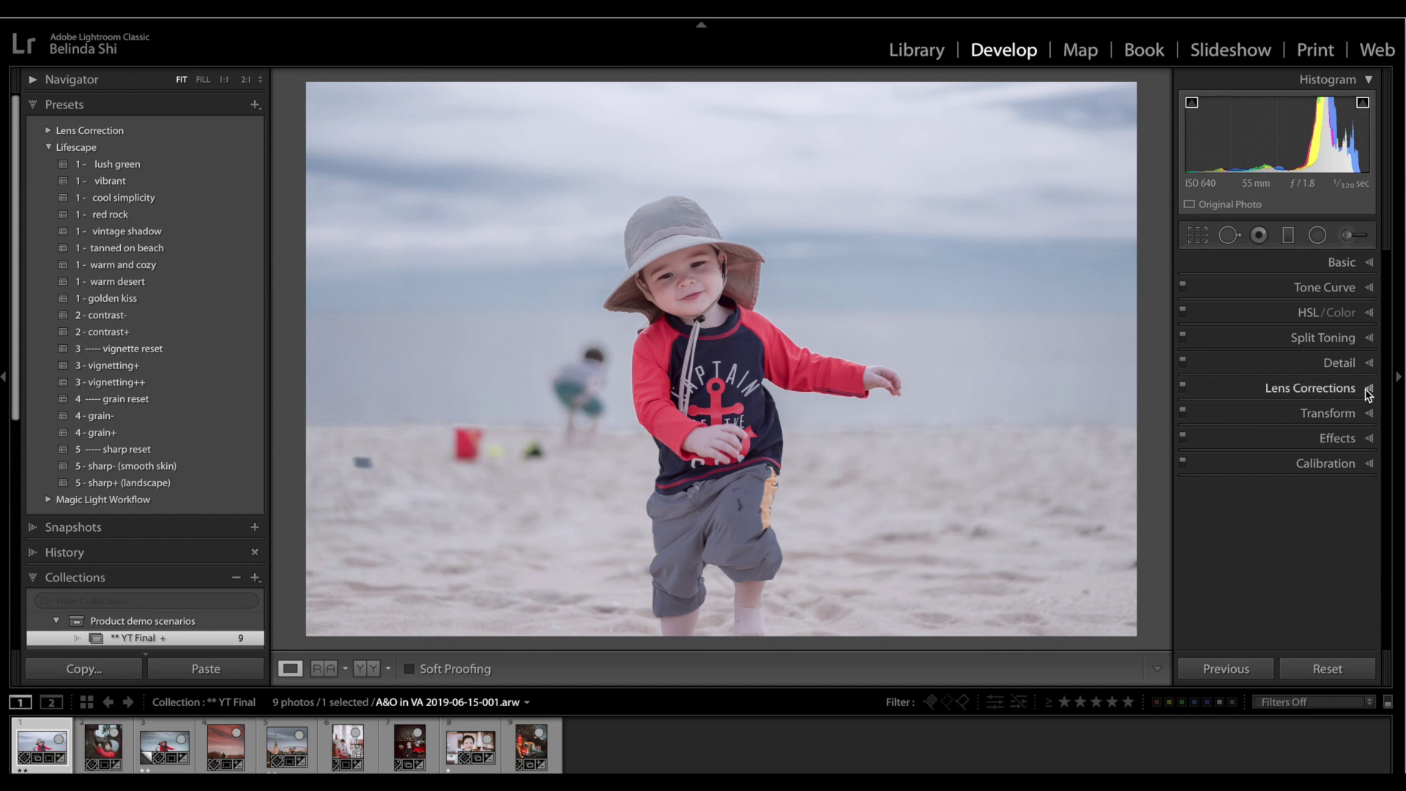
- Add a dark post-crop vignette with Amount −54, Midpoint 62 and Feather 74
click(1370, 363)
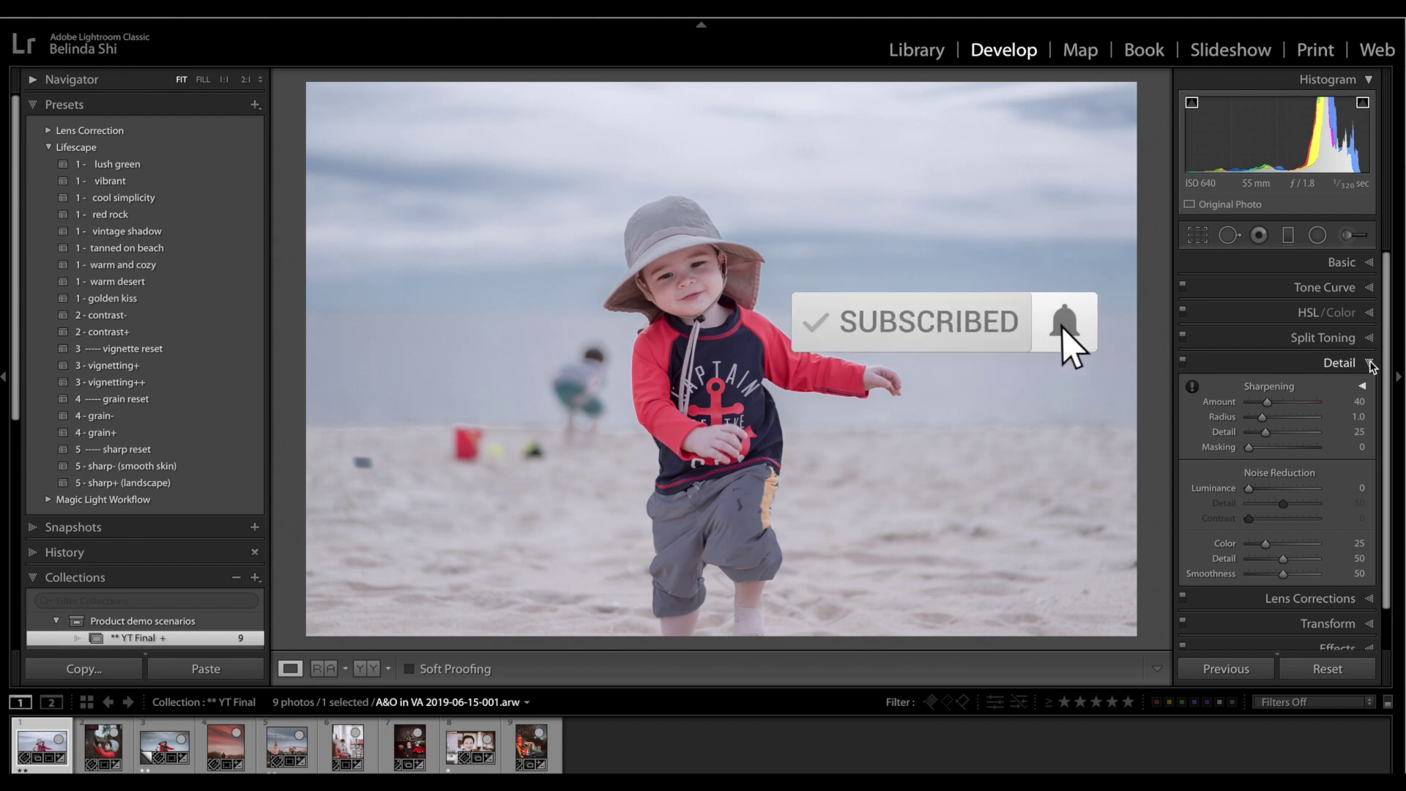
click(1370, 363)
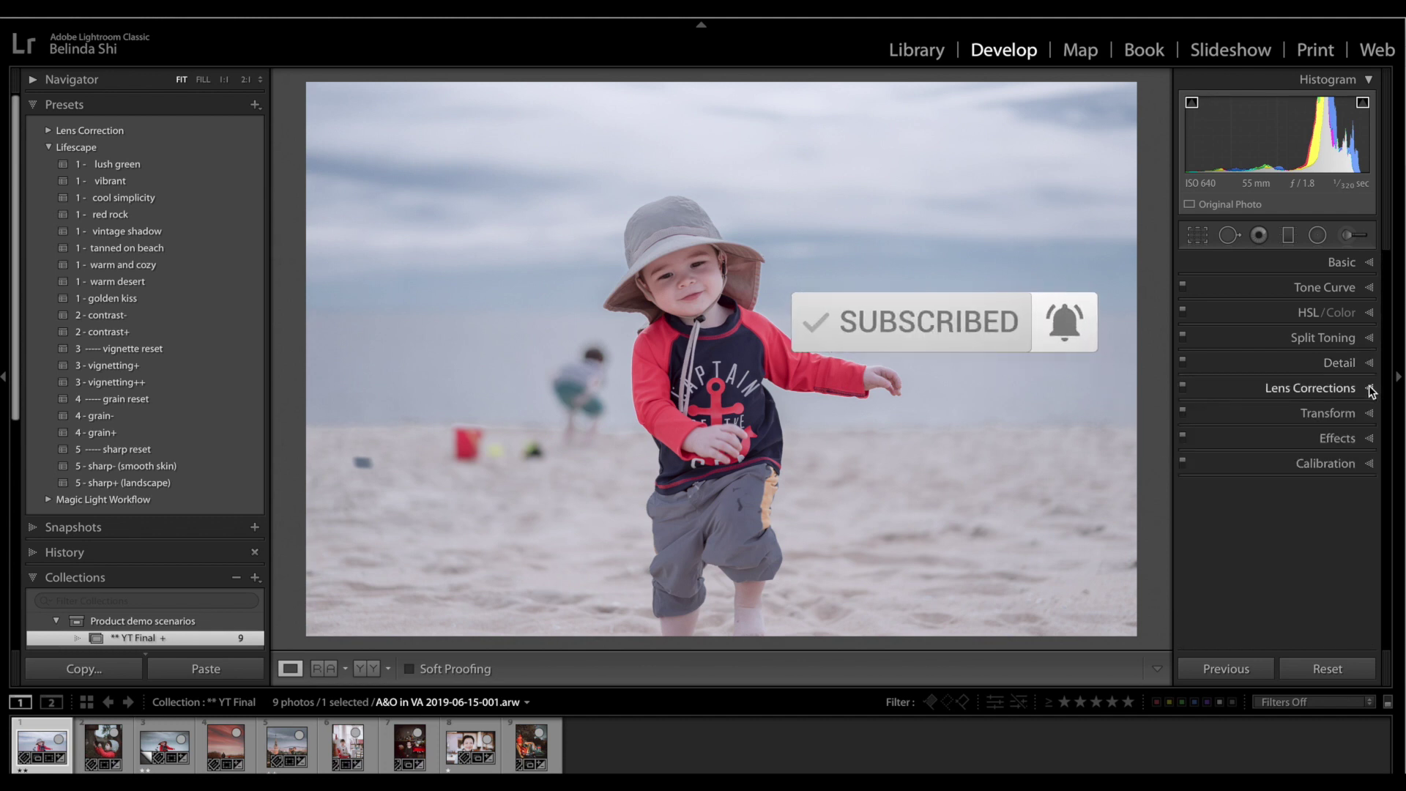
click(1370, 438)
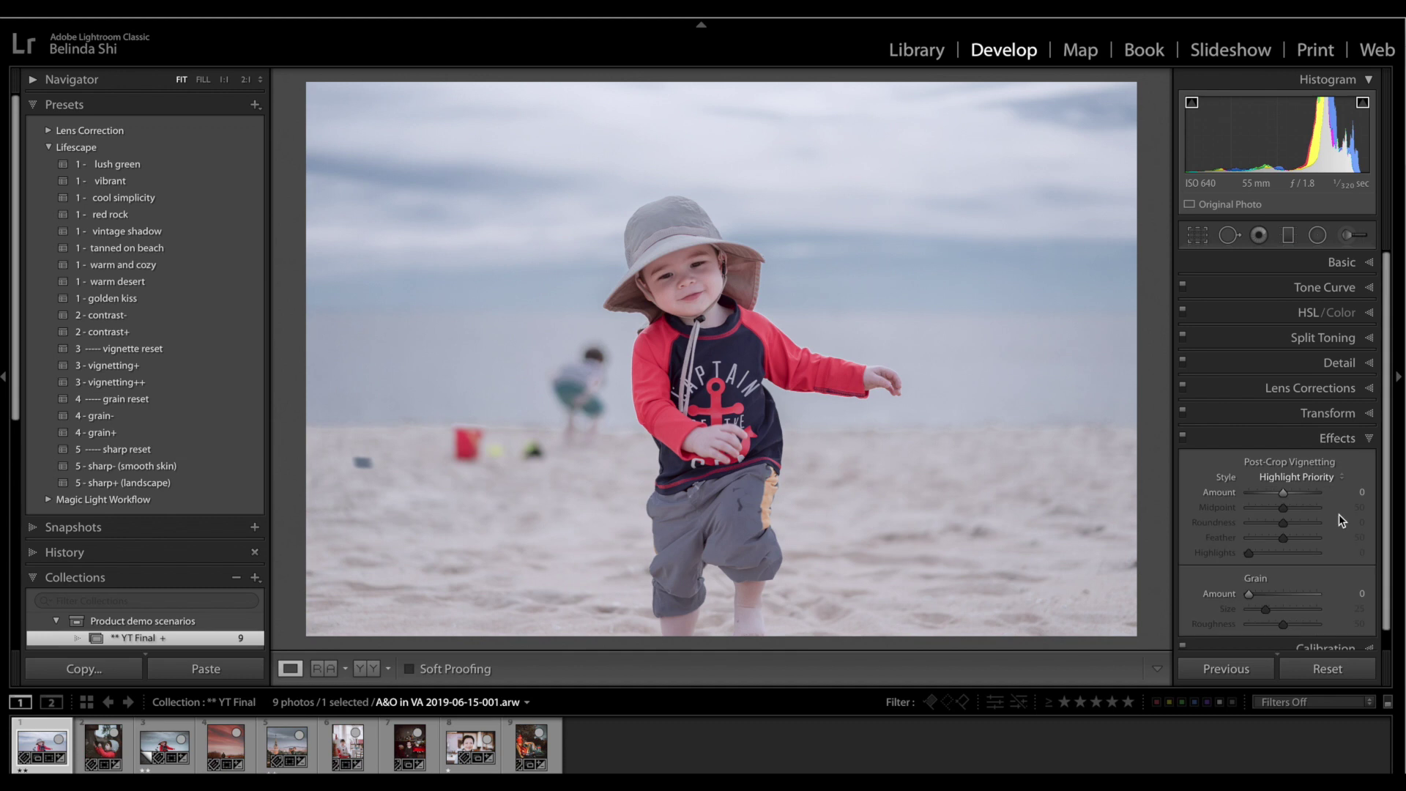
mouse_move(1283, 485)
mouse_down()
mouse_move(1255, 486)
mouse_move(1292, 501)
mouse_up()
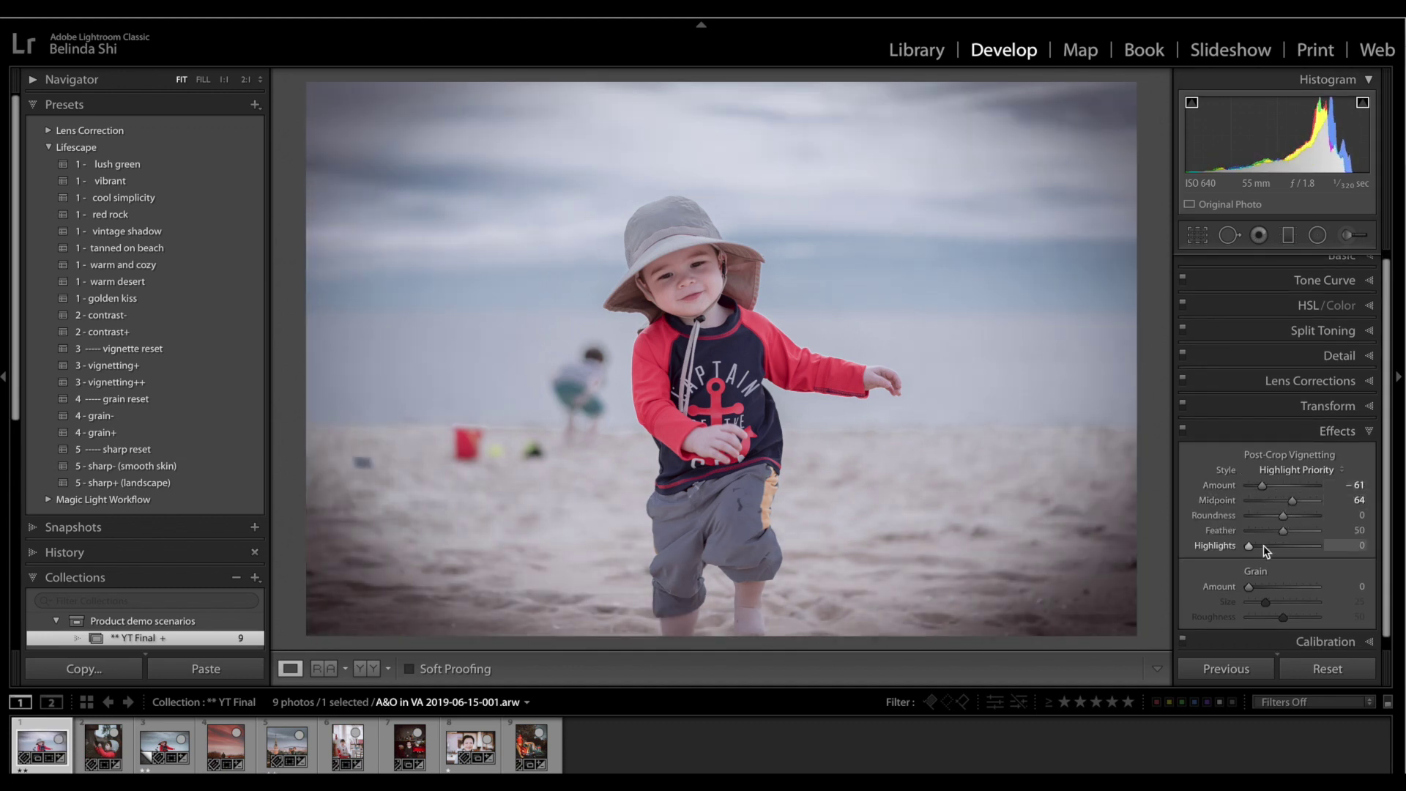
drag(1283, 530, 1299, 531)
drag(1262, 486, 1291, 498)
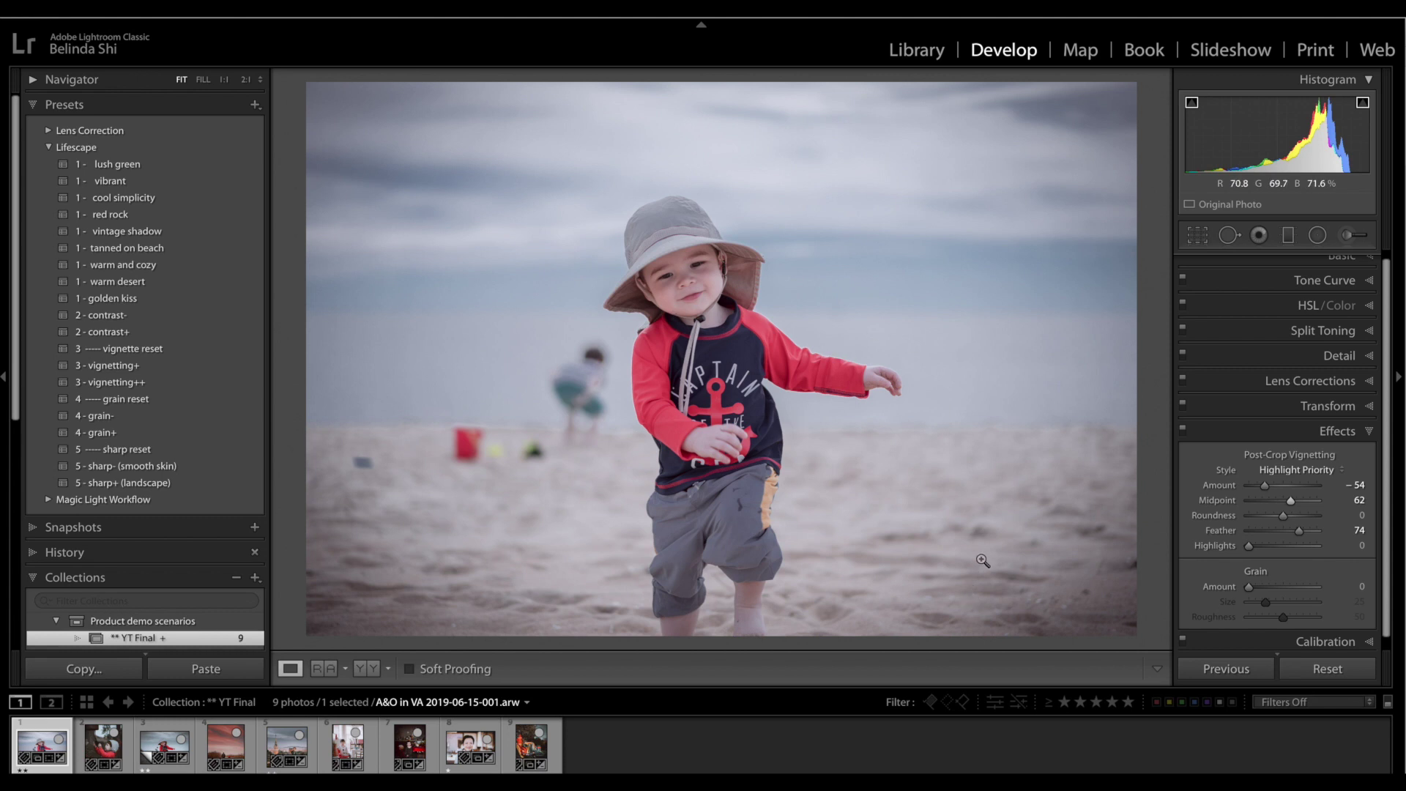
- Reset the photo to compare the edit with the original, and undo the reset
key(ctrl+shift+r)
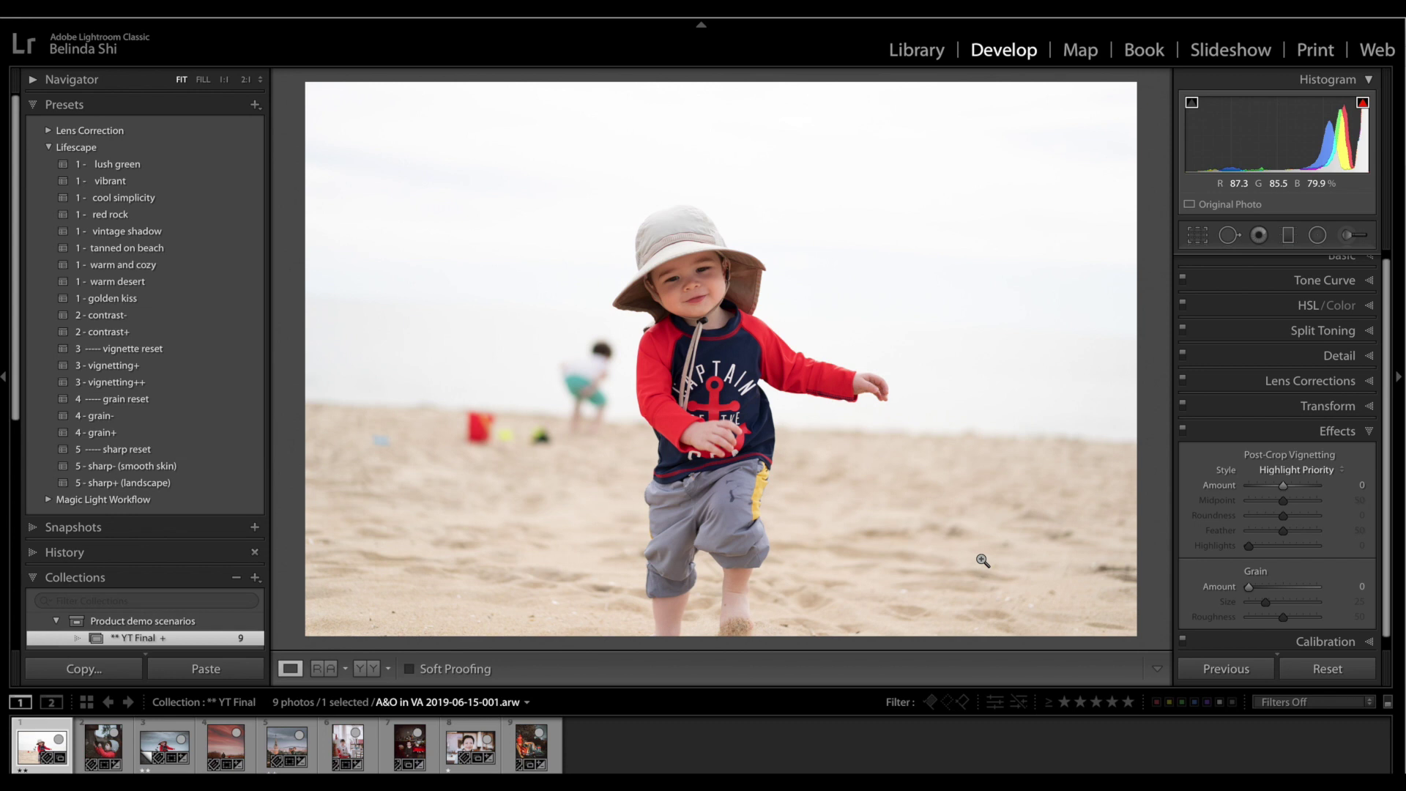
key(ctrl+z)
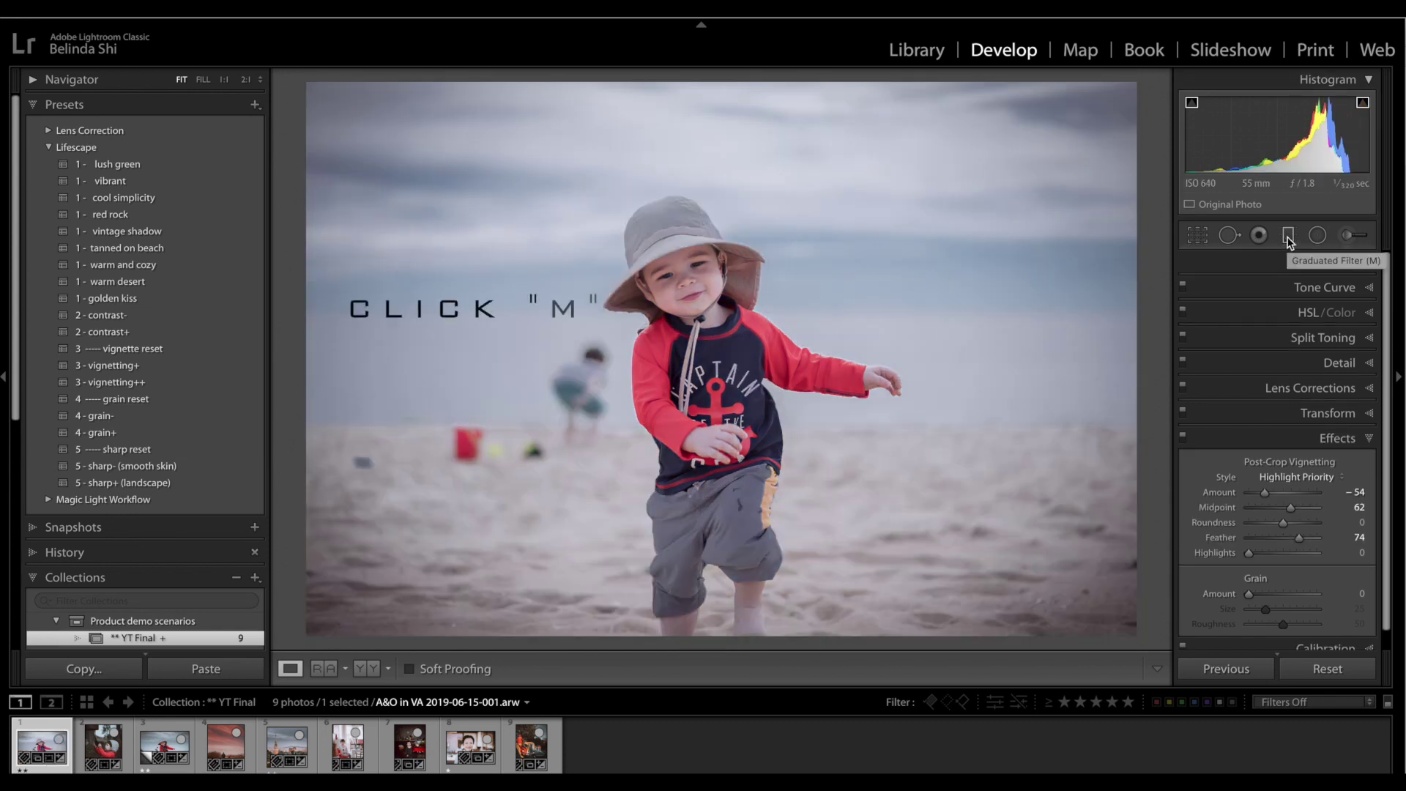
- Place a horizontal graduated filter over the sky down to just below the horizon, with its mask overlay shown
click(1289, 236)
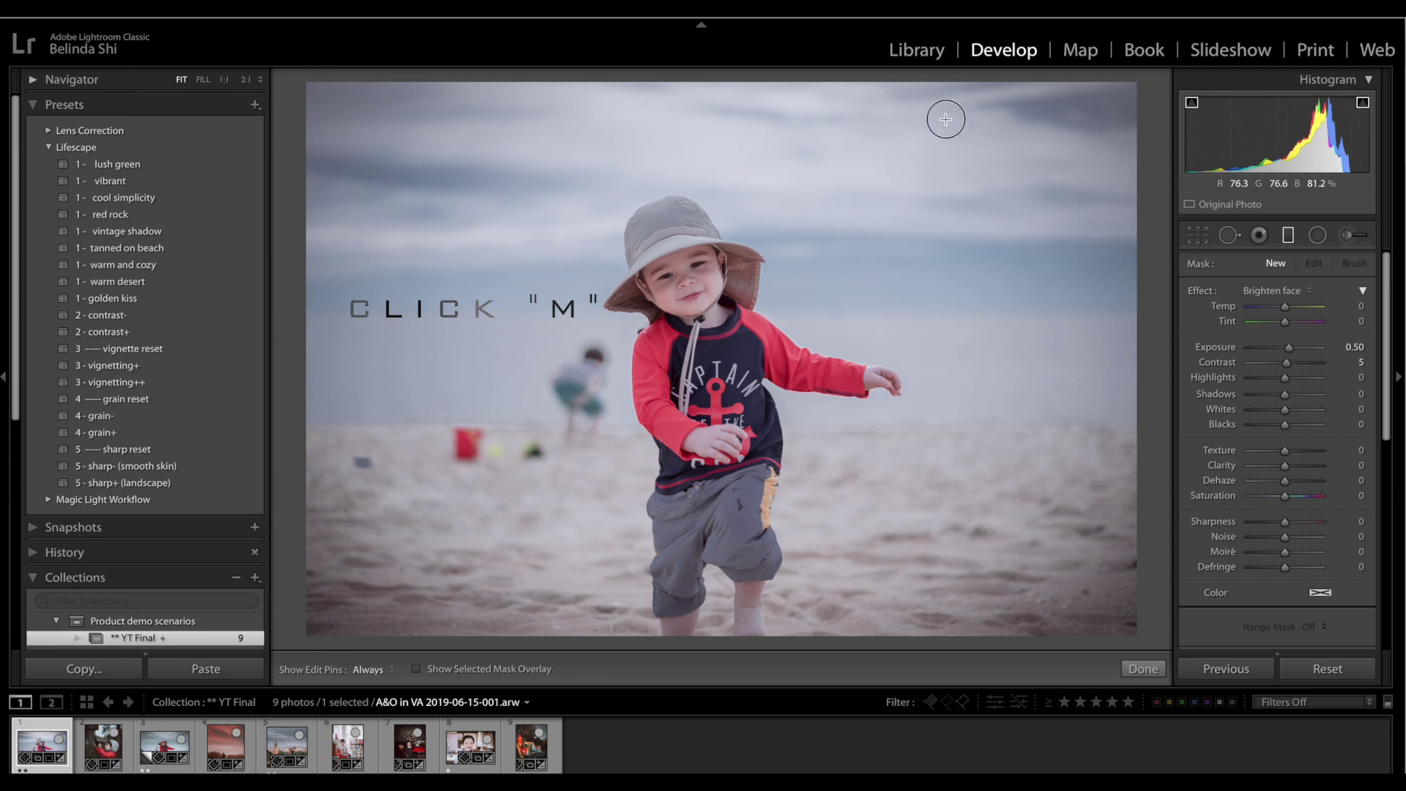
drag(945, 108, 947, 432)
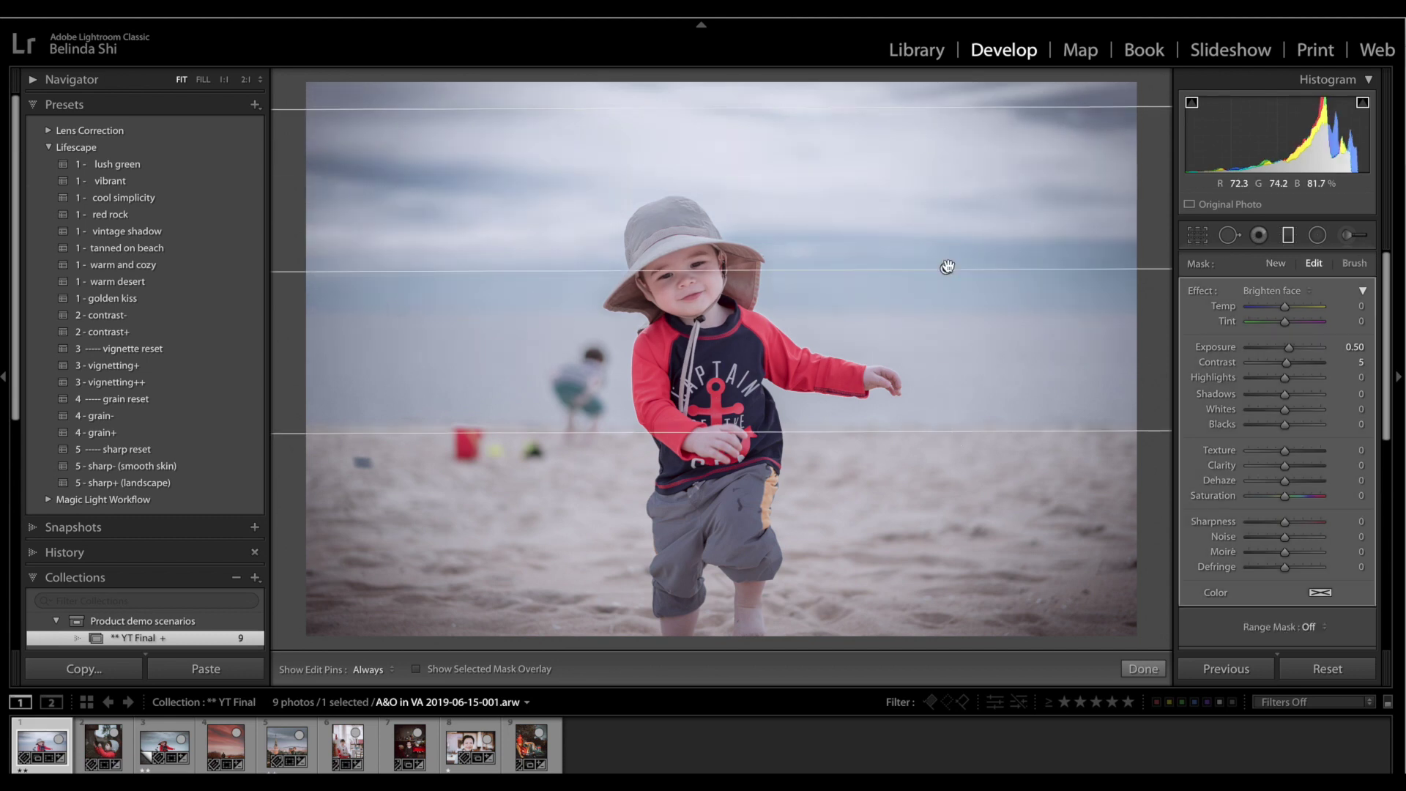
mouse_move(946, 266)
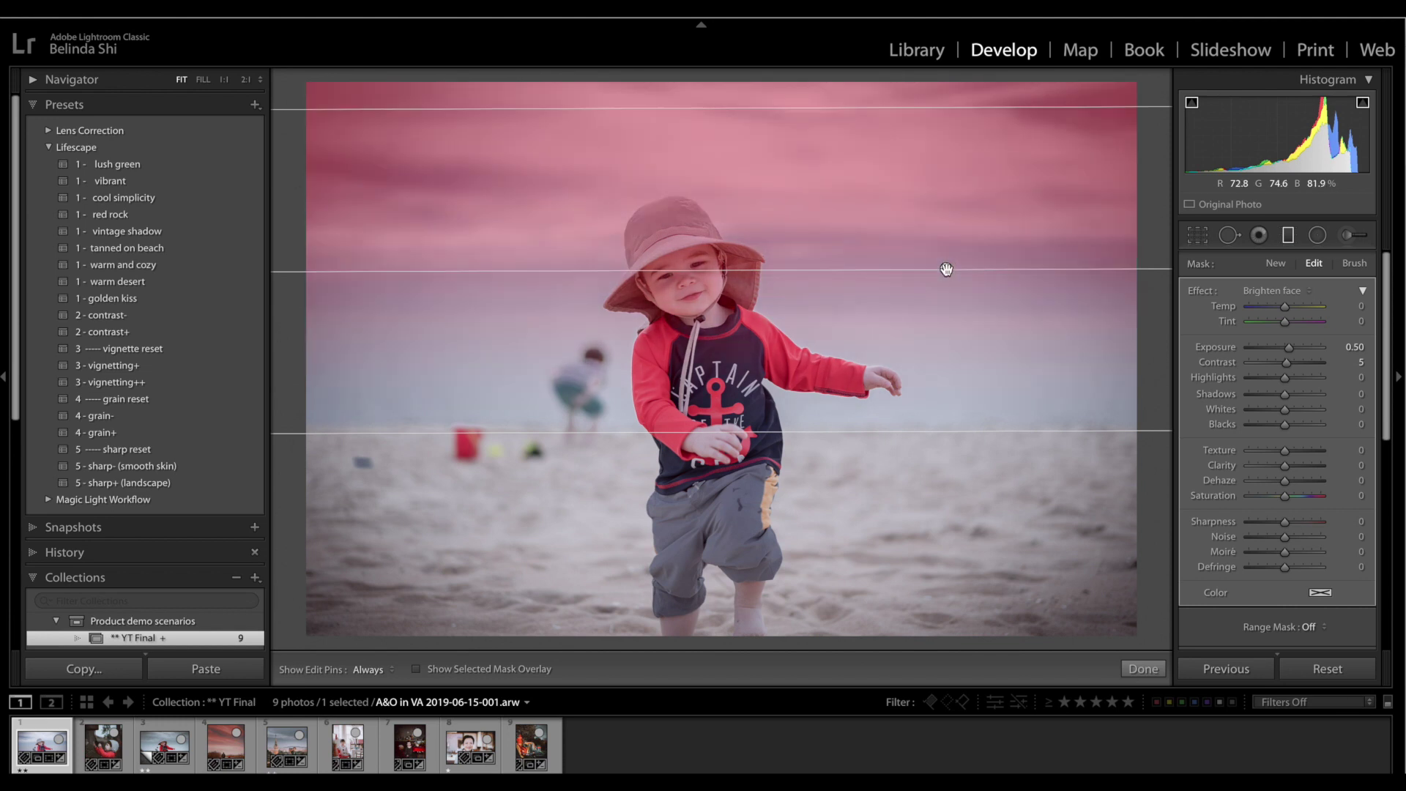
key(o)
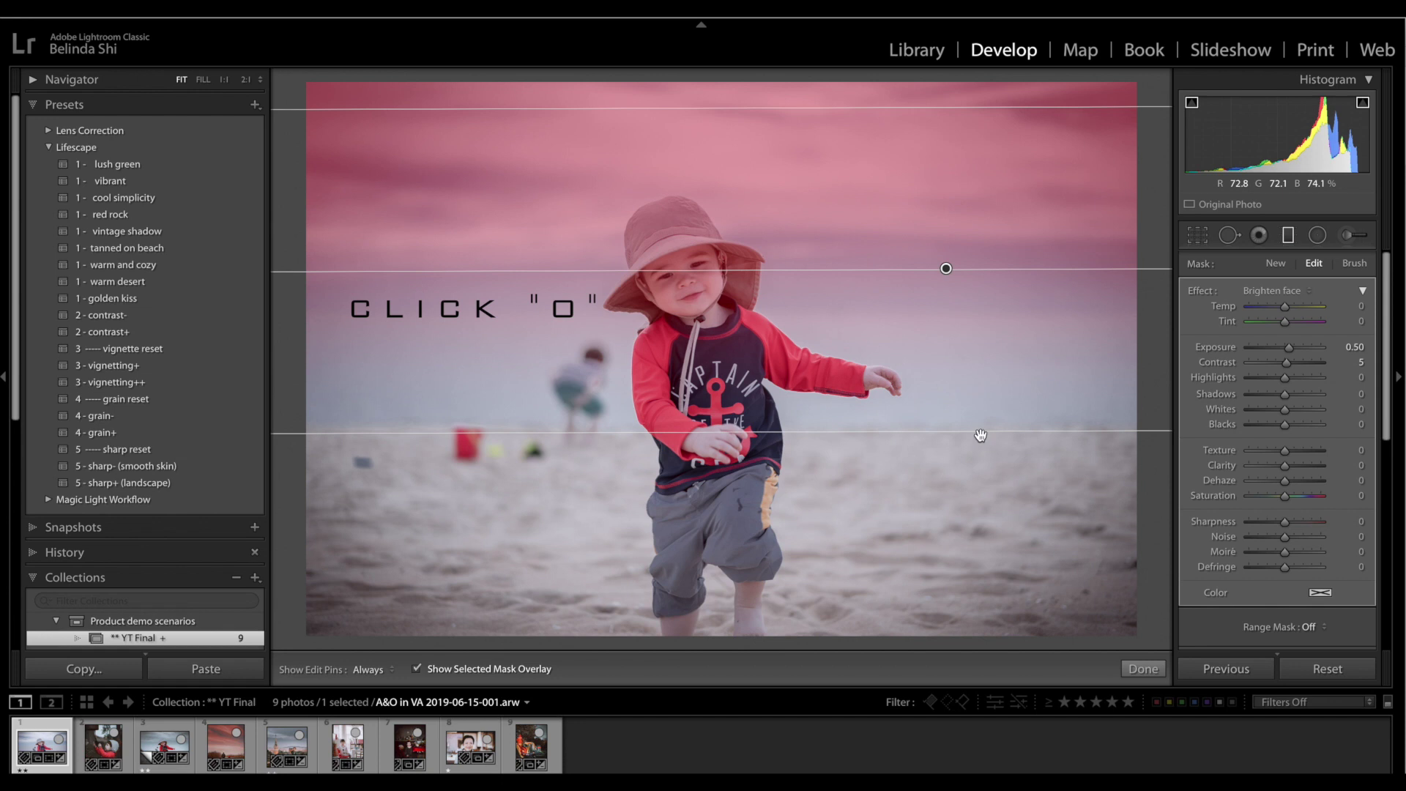
mouse_move(947, 268)
mouse_down()
mouse_move(942, 317)
mouse_move(944, 285)
mouse_up()
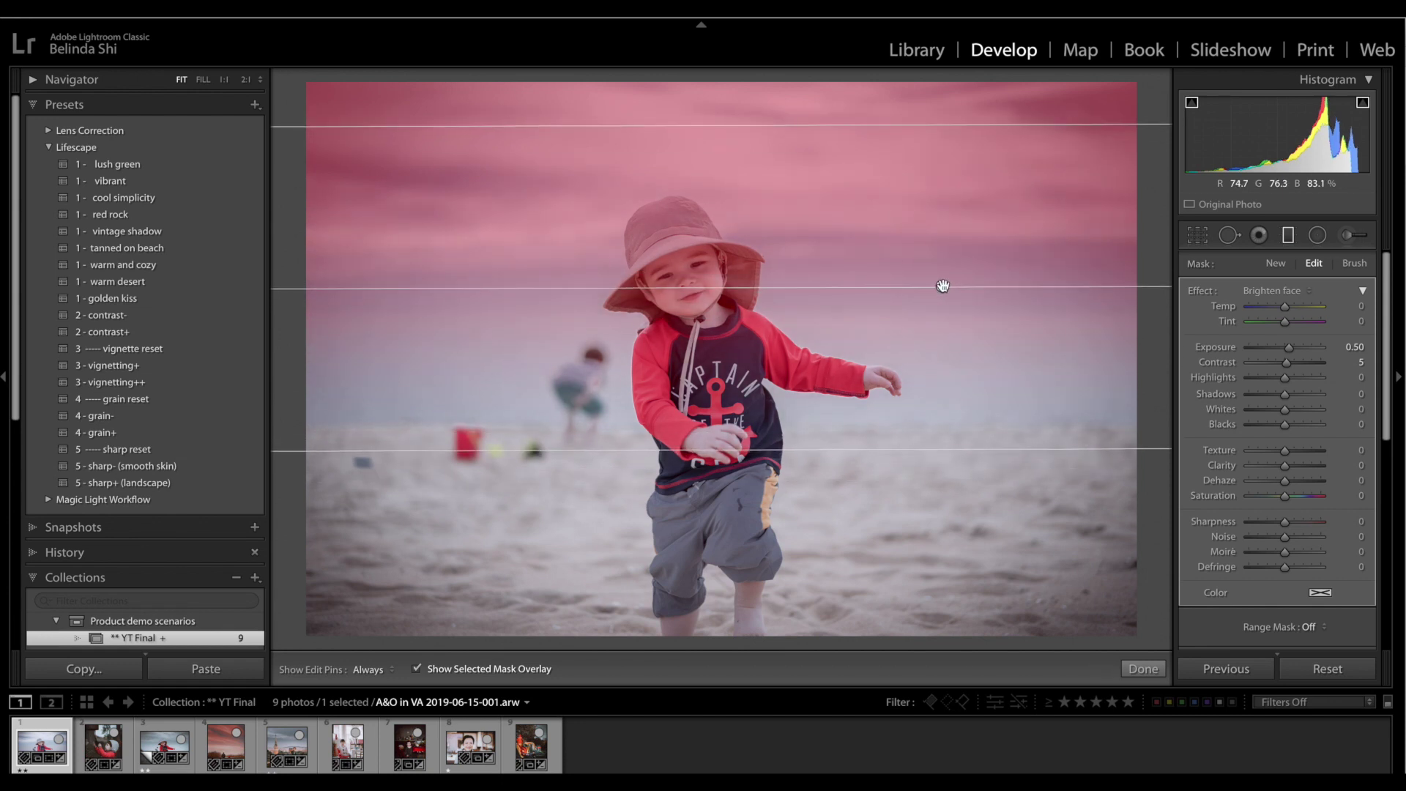
- Switch the graduated filter's effect to Exposure, set it to −1.97, and hide the mask overlay
click(1274, 287)
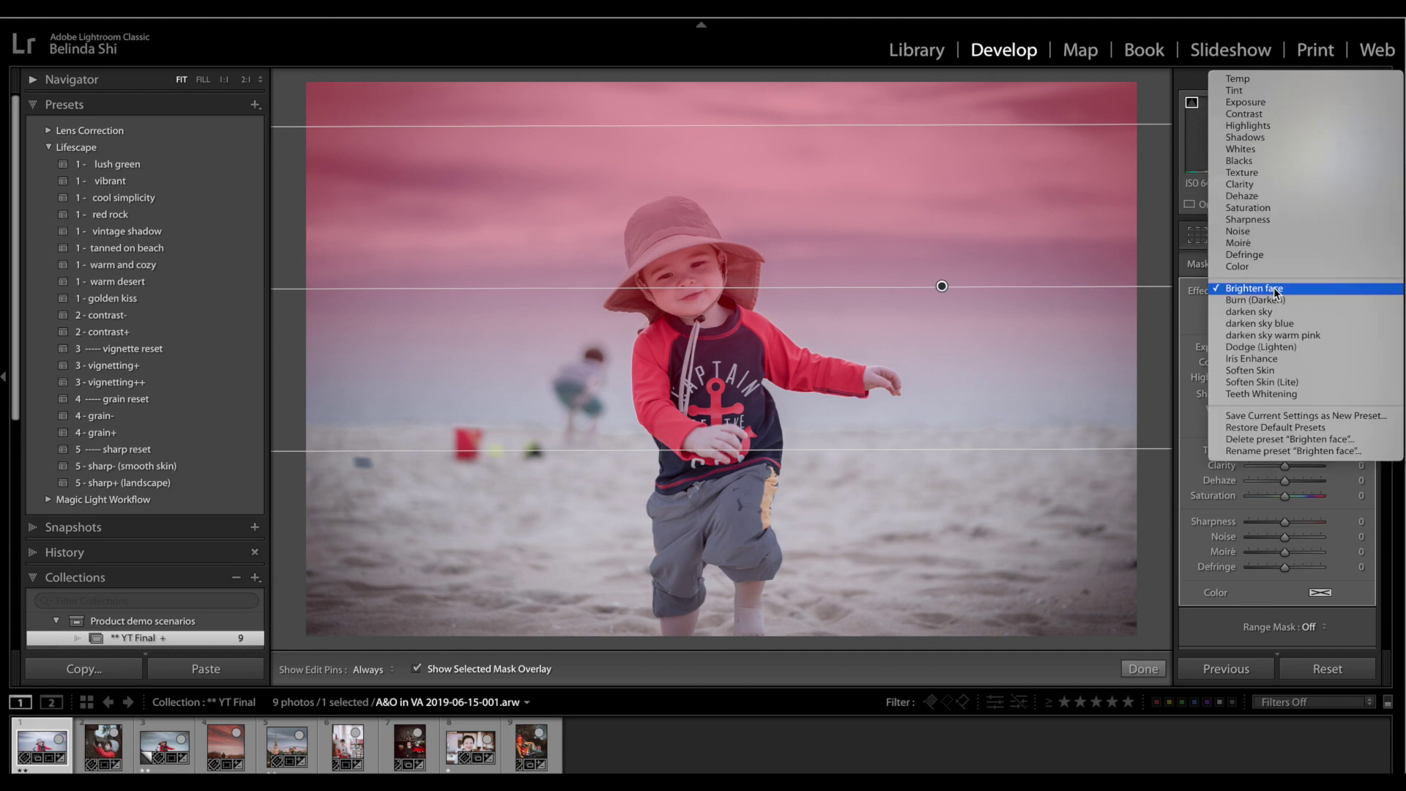
click(1262, 103)
drag(1286, 349, 1269, 350)
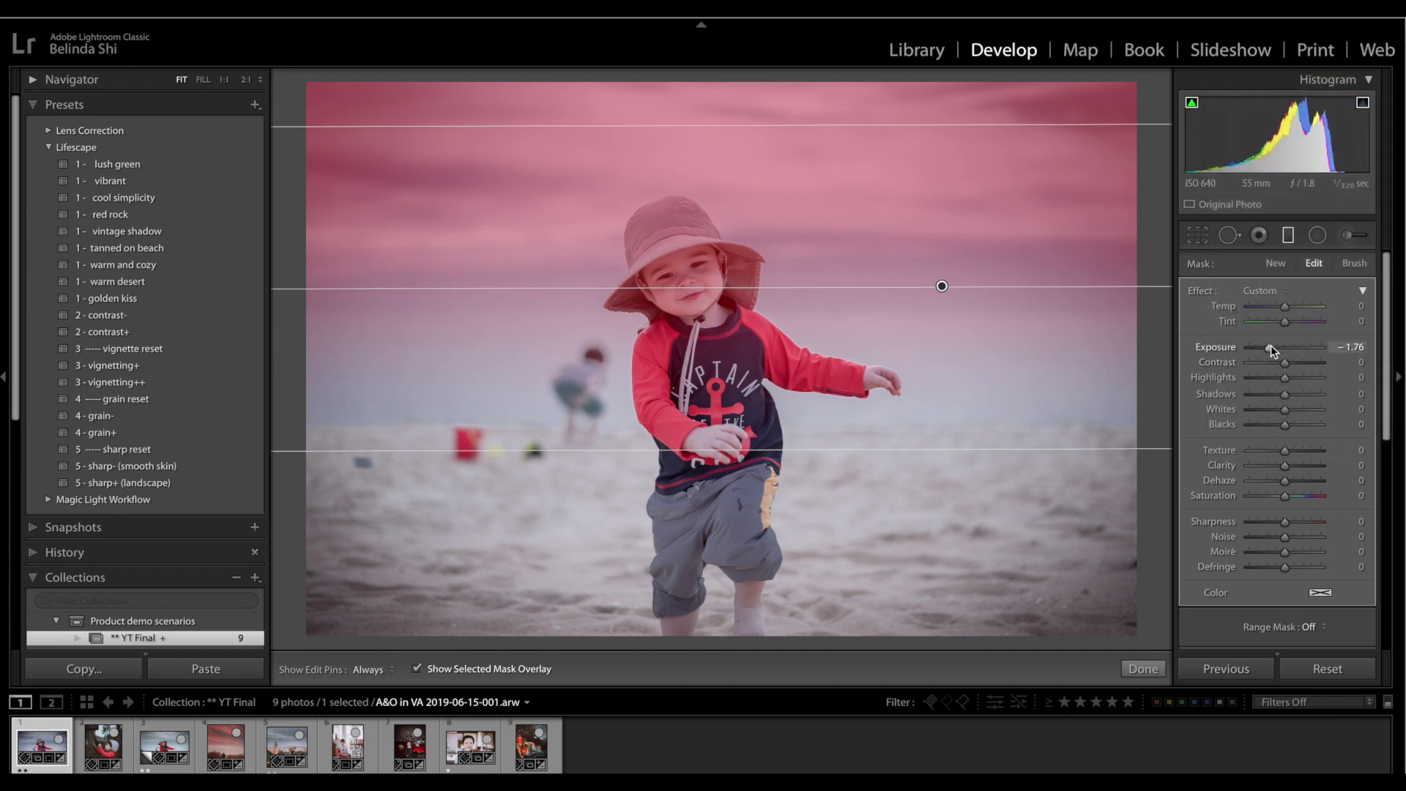
key(o)
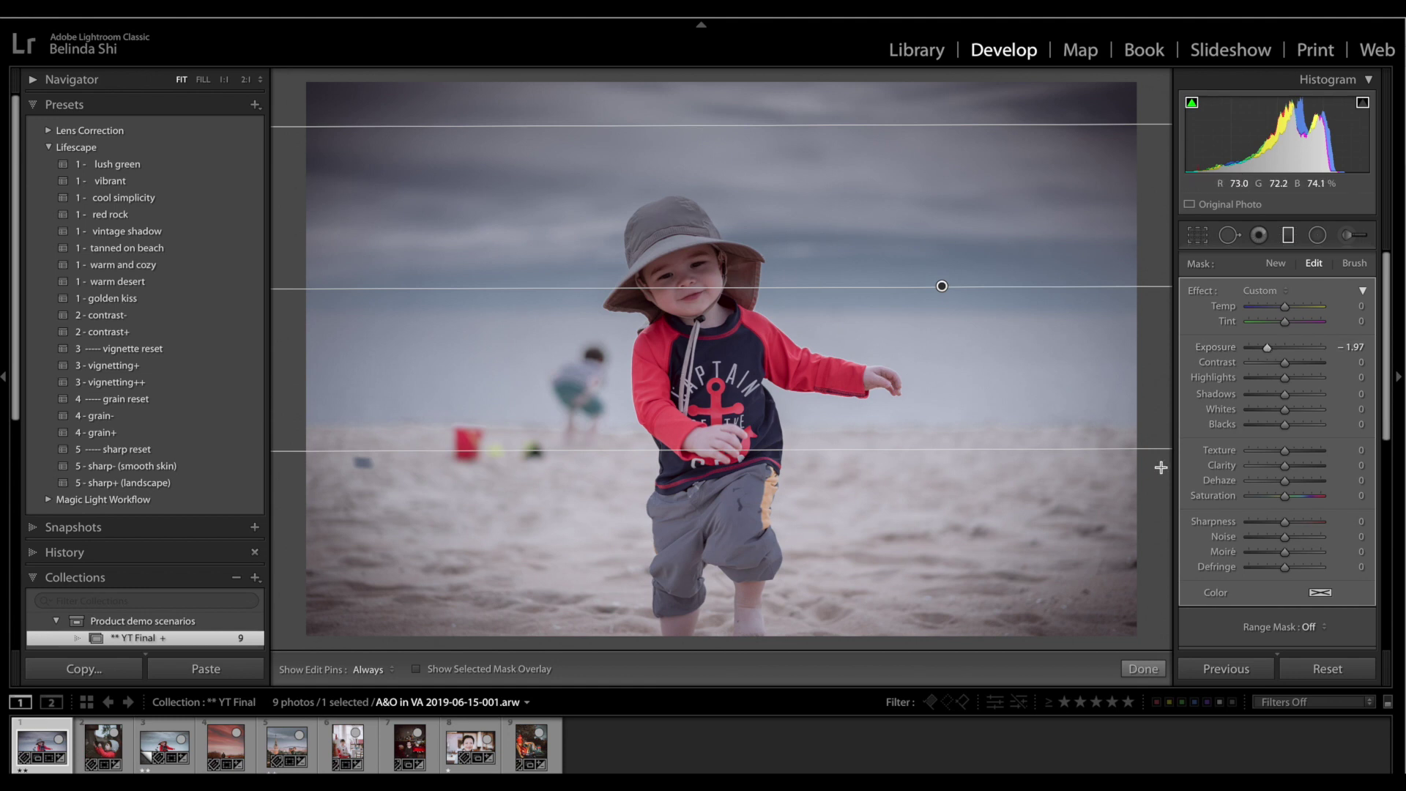
- Limit the graduated filter with a Luminance range mask sampled from the sky beside the child's hat, and finish the filter
click(1314, 630)
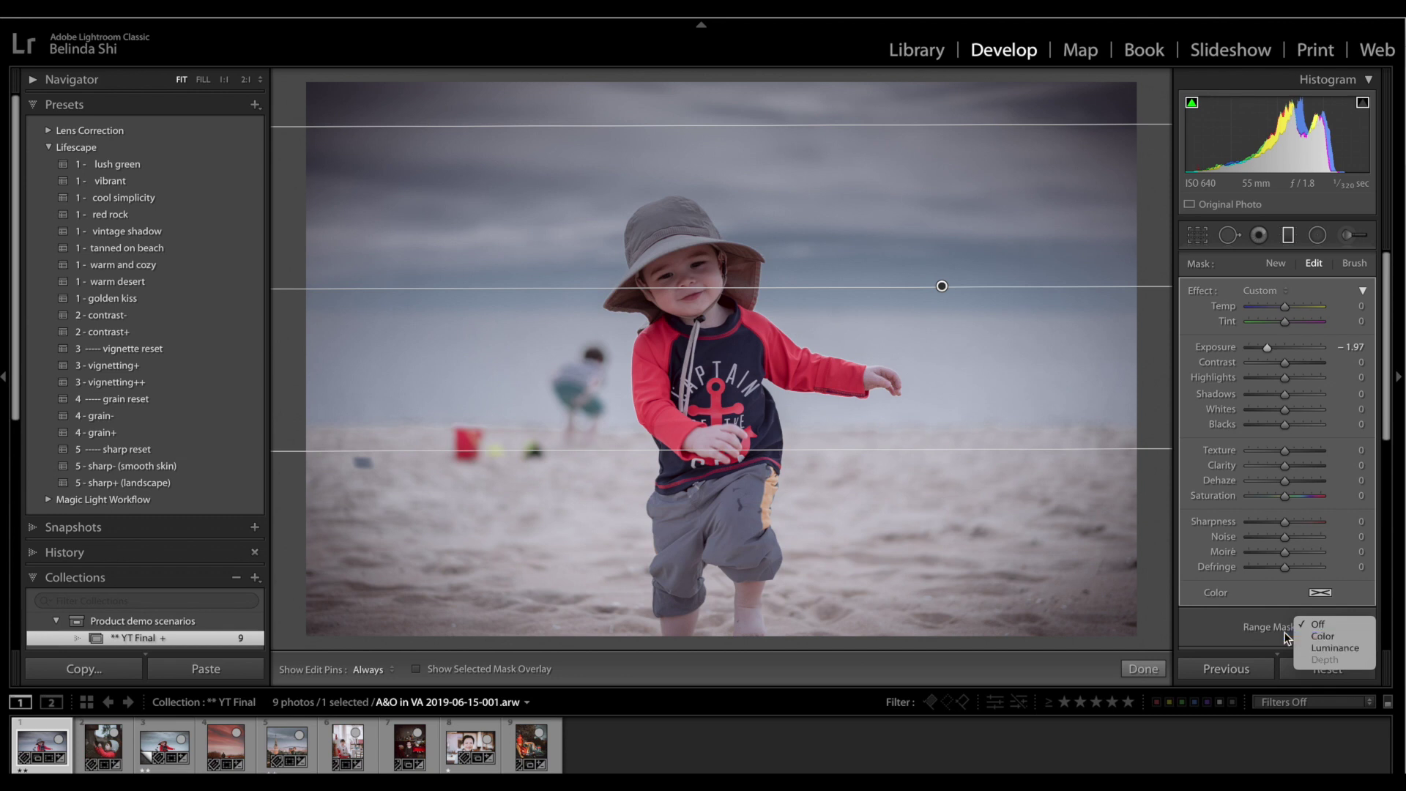
click(1319, 650)
click(1201, 628)
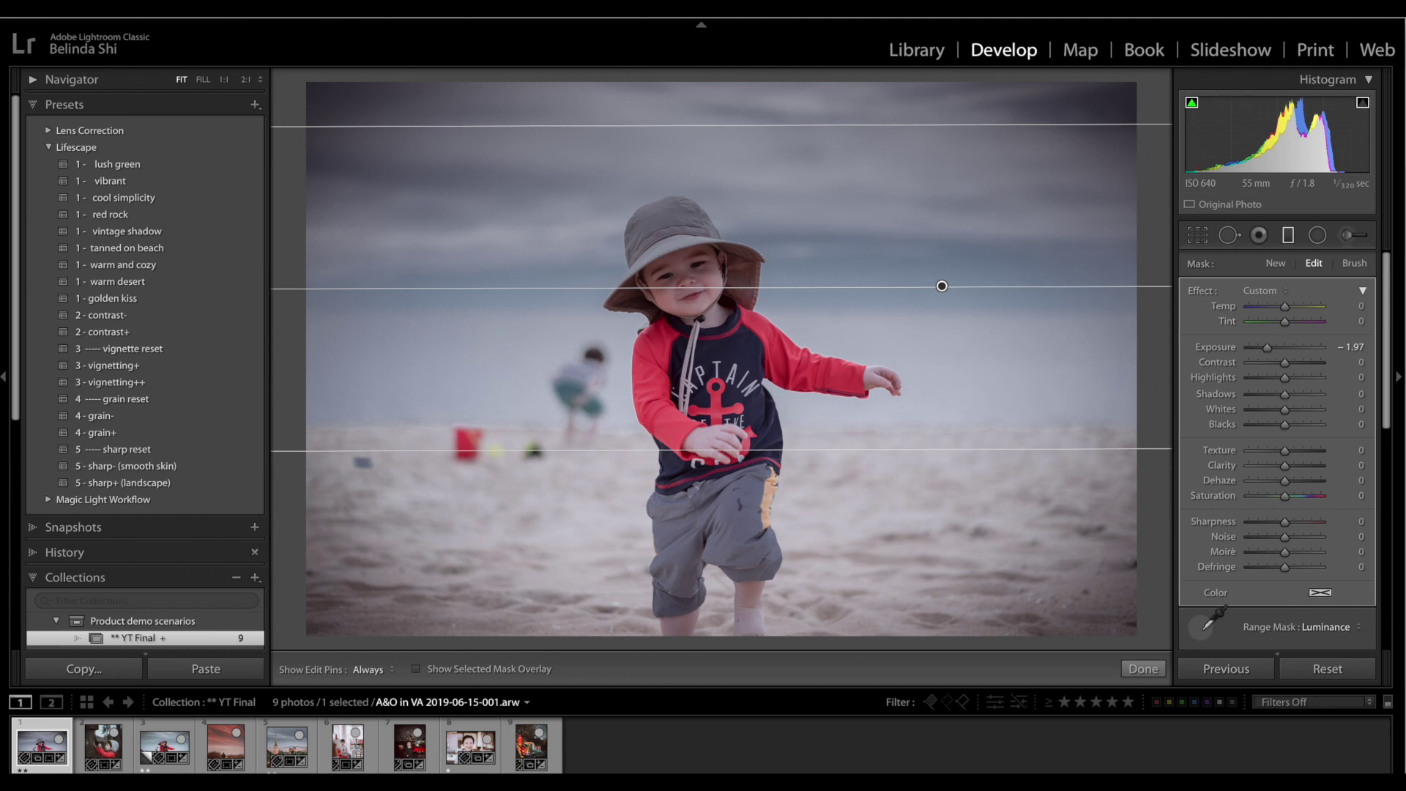
click(868, 243)
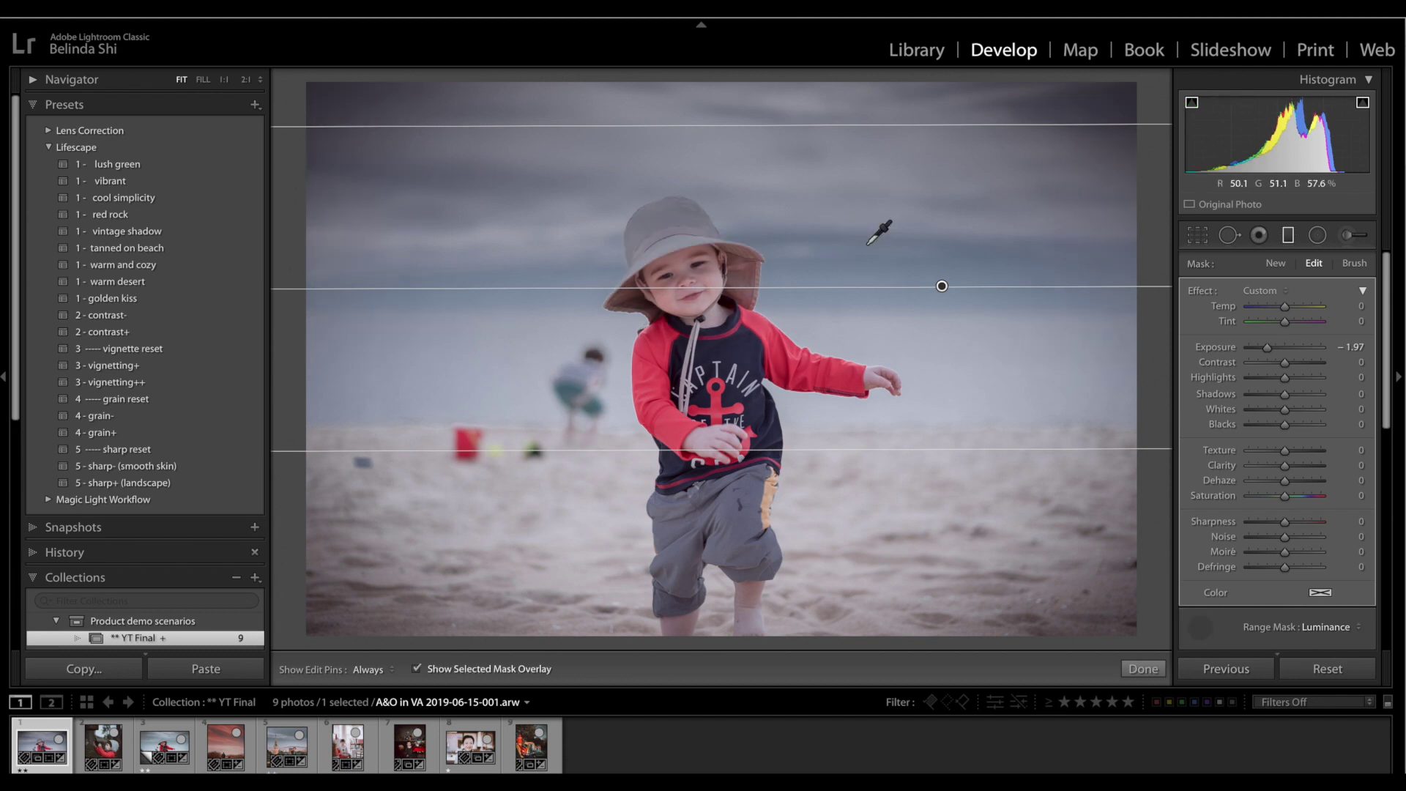
key(o)
click(1143, 668)
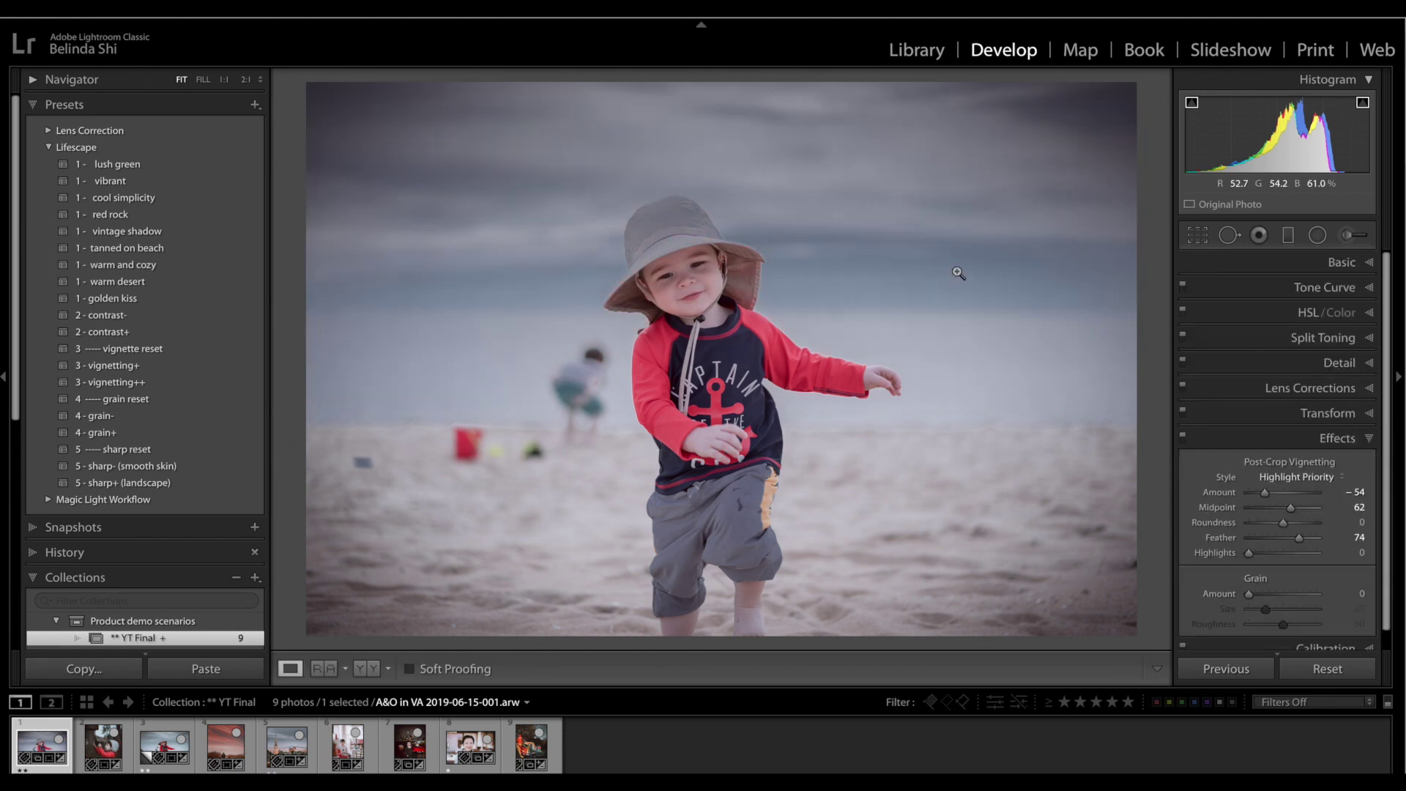
- Place an inverted radial filter as a tall ellipse around the child's hat, face and upper body
click(1319, 236)
drag(707, 357, 834, 513)
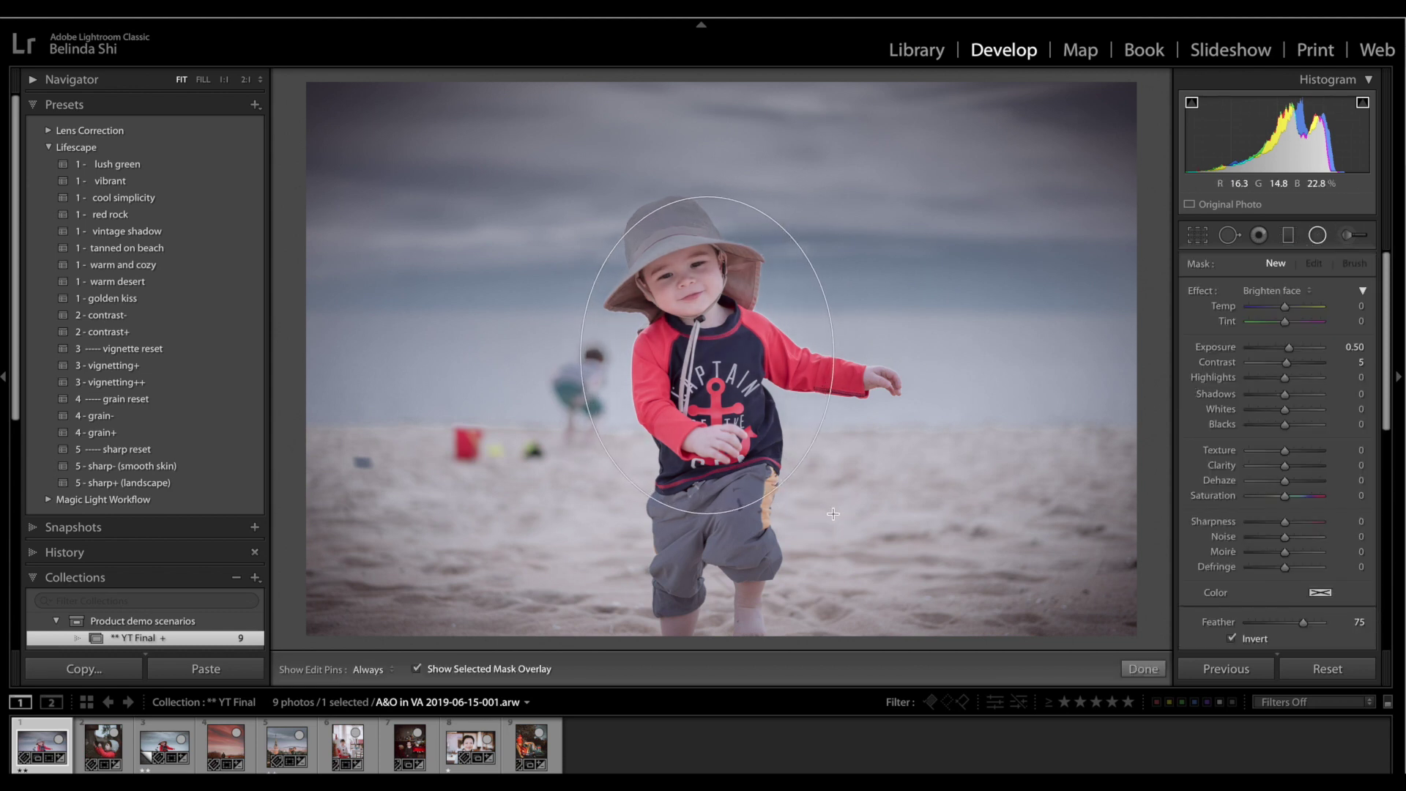
drag(706, 355, 698, 351)
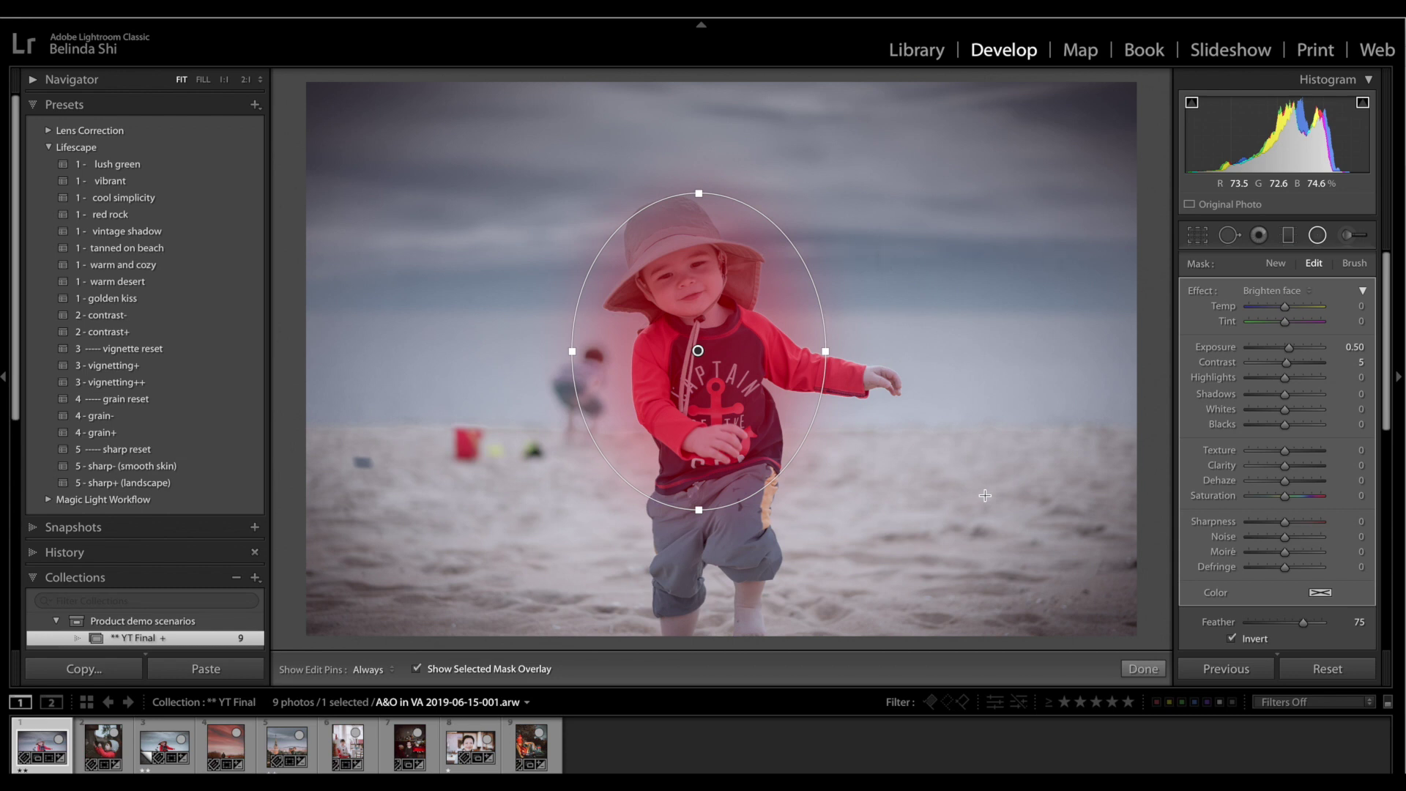
- Hide the mask overlay, switch the radial filter's effect to Exposure at 0.67, and finish the filter
key(o)
click(1278, 291)
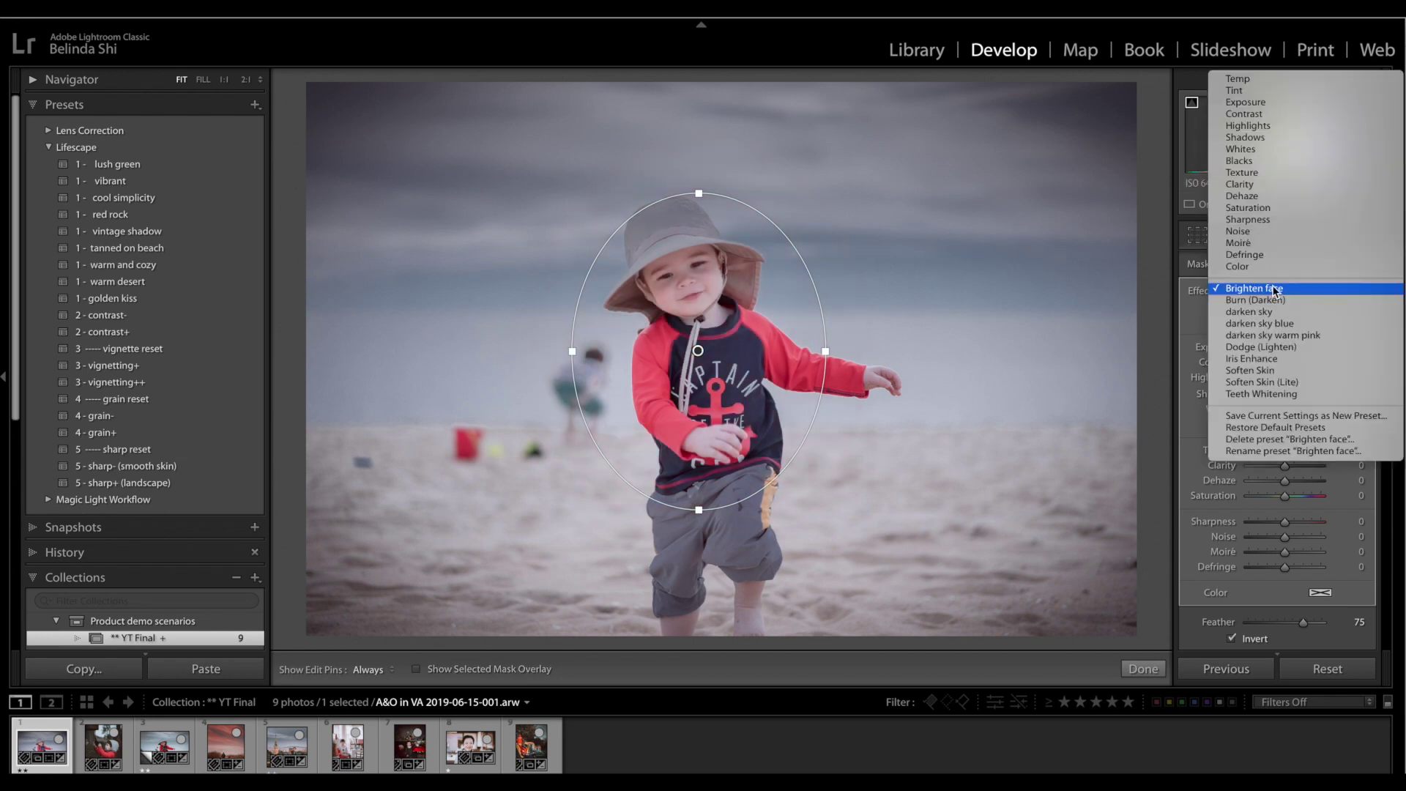
click(1260, 108)
drag(1285, 348, 1292, 352)
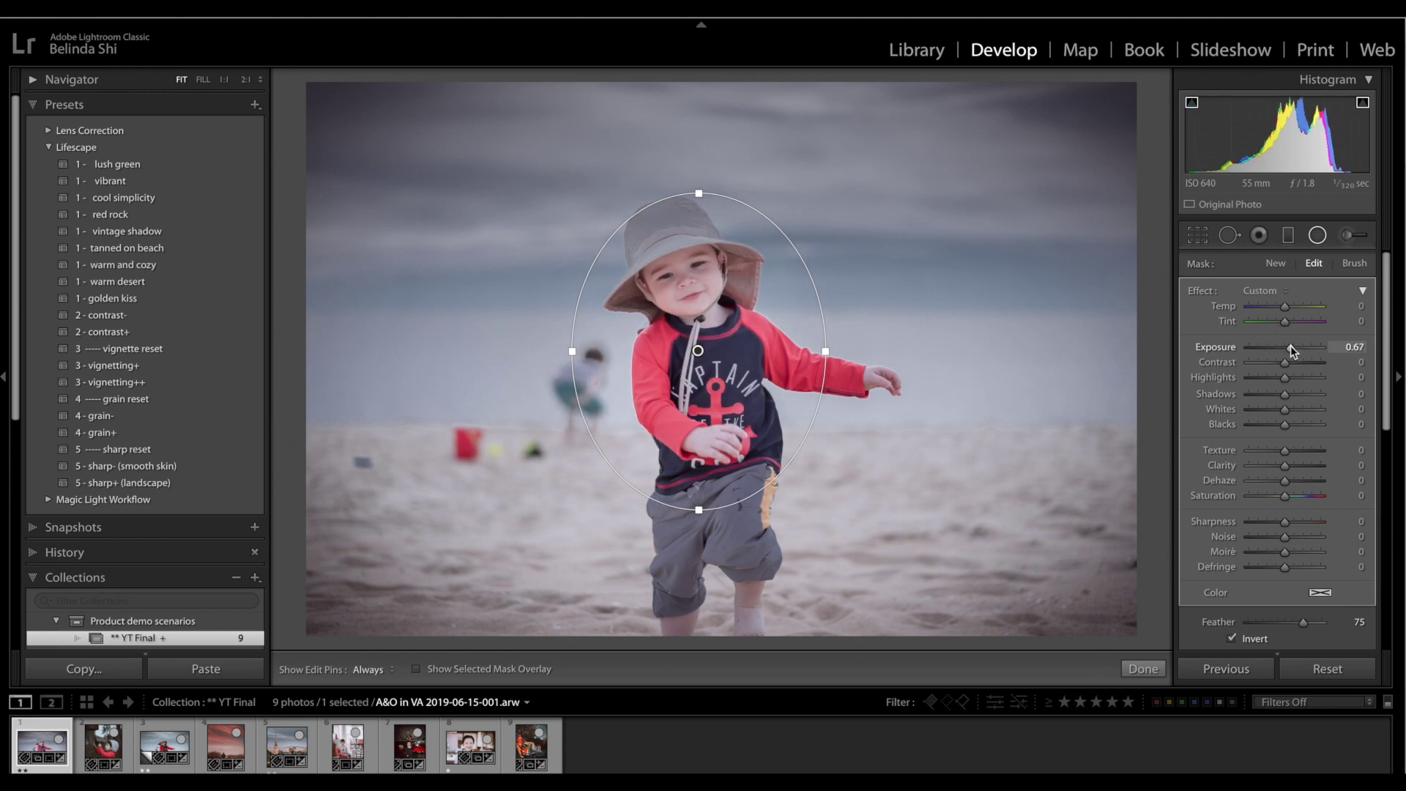
click(1150, 669)
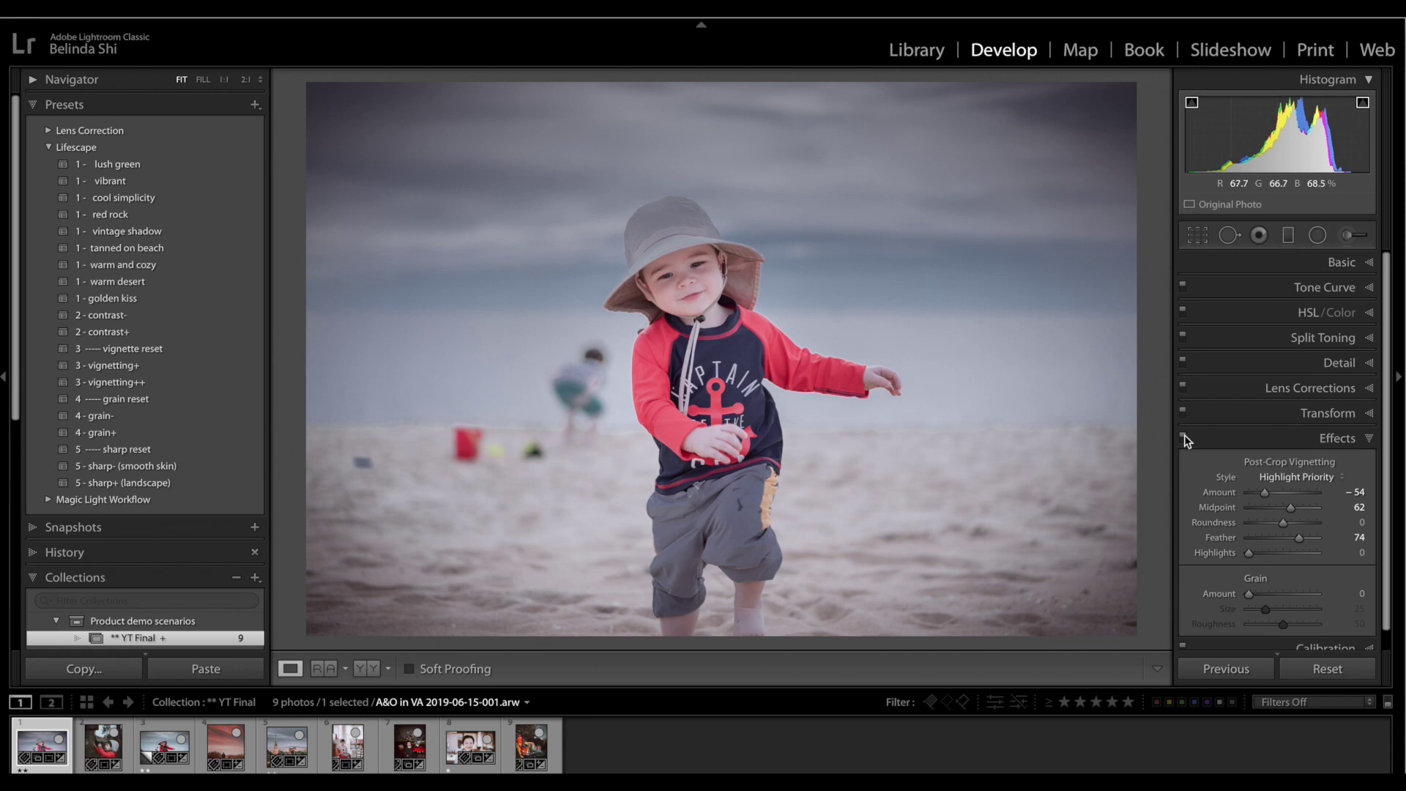
- Add contrast with an S-shaped tone curve on the RGB channel, anchoring the shadows and slightly lifting the midtones
click(1368, 265)
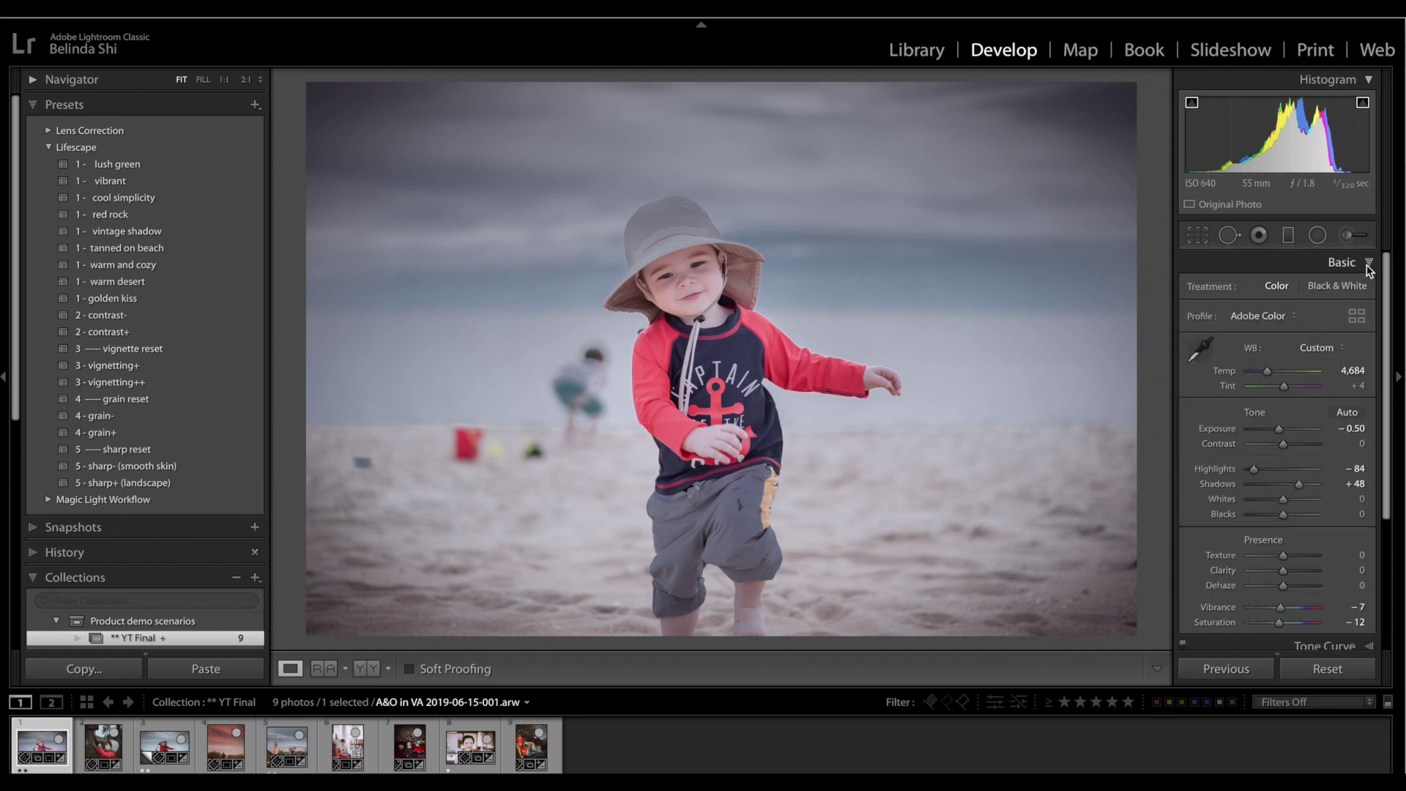
scroll(1303, 473, down, 3)
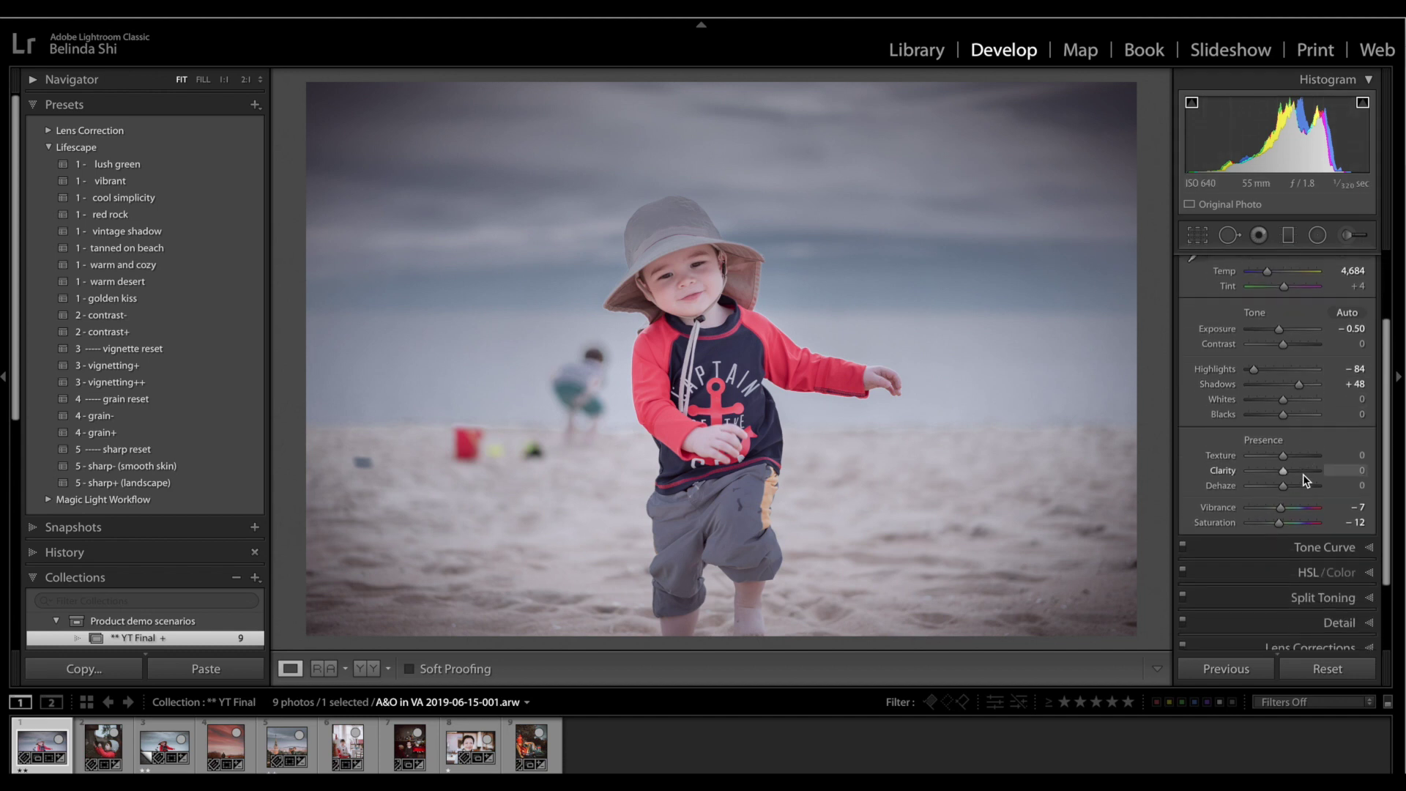
scroll(1317, 340, up, 1)
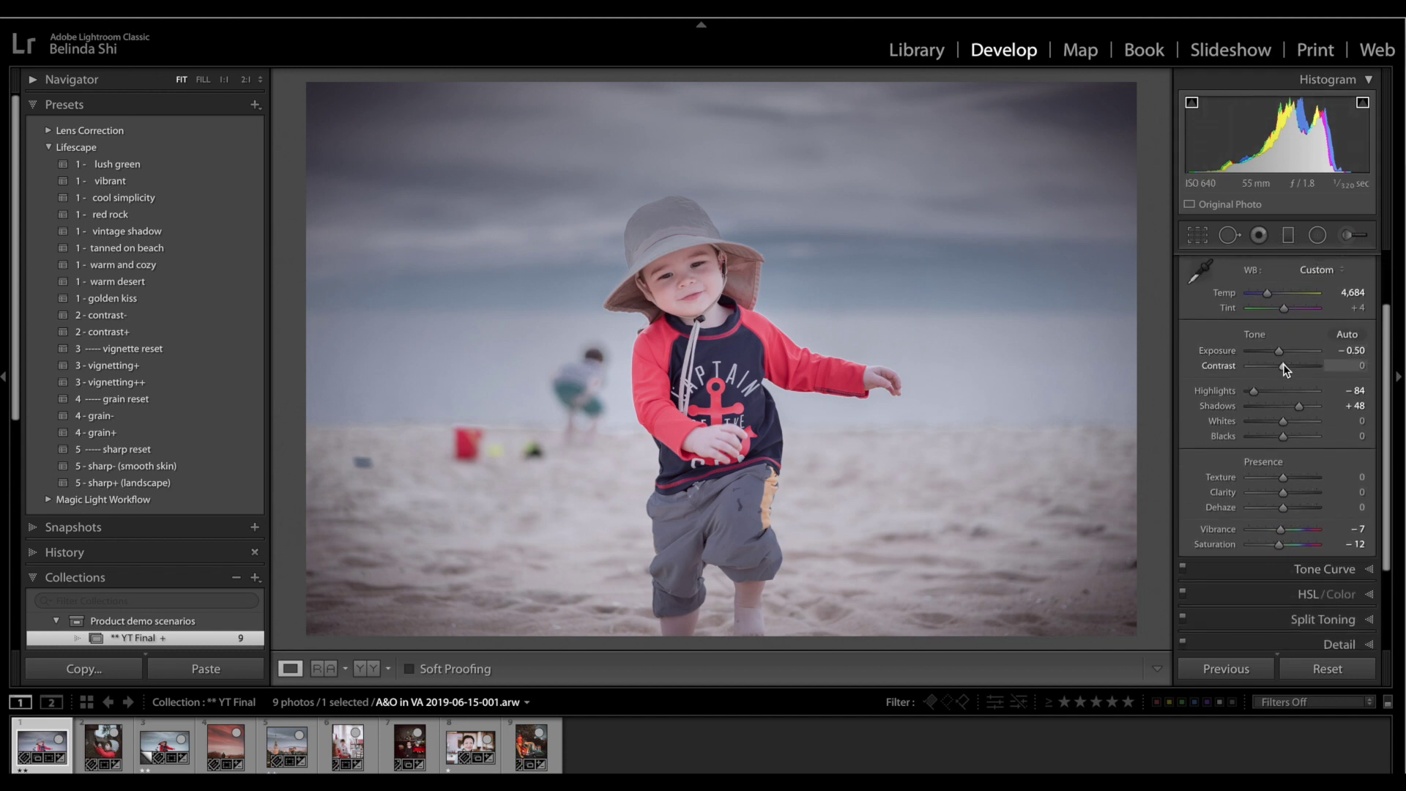
mouse_move(1283, 369)
mouse_down()
mouse_move(1300, 368)
mouse_move(1283, 369)
mouse_up()
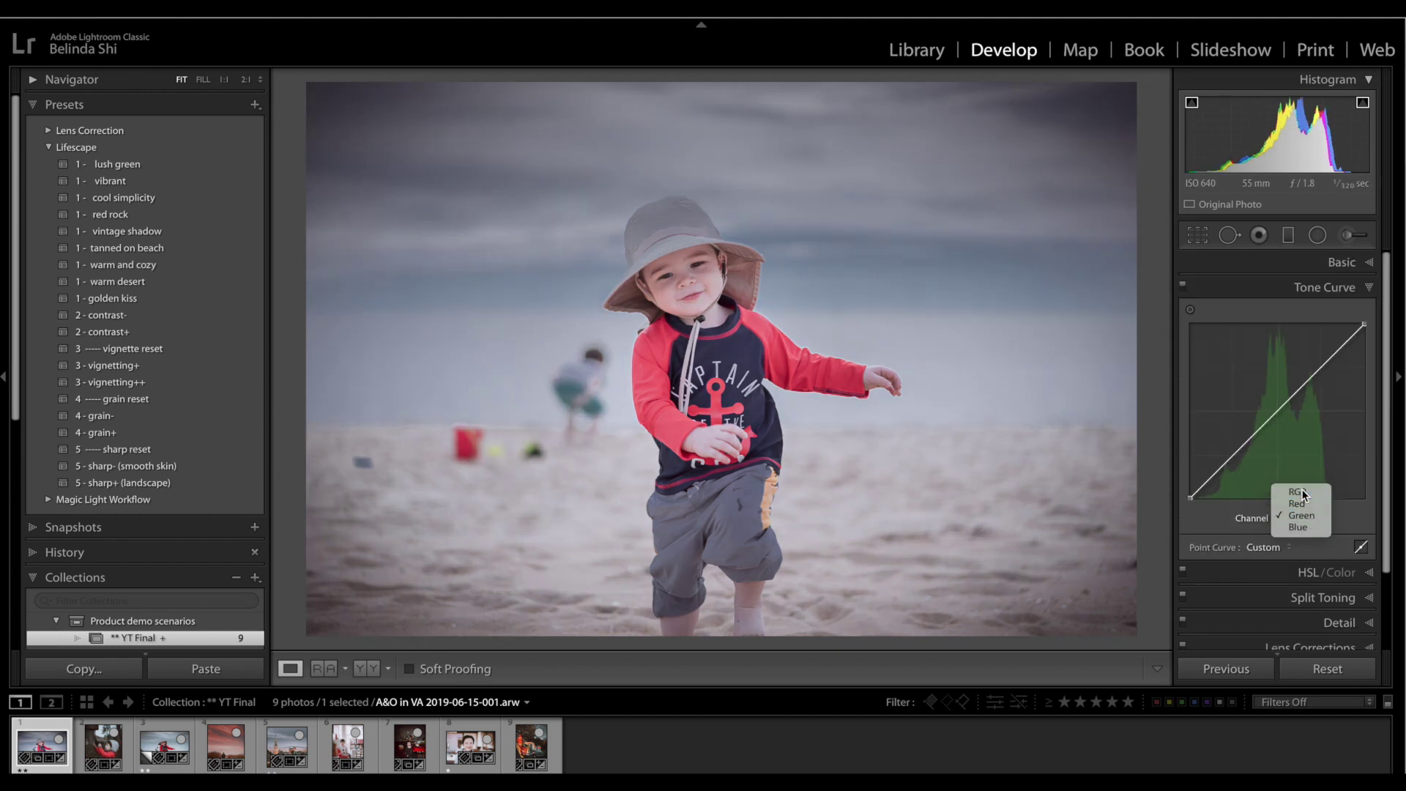
click(1301, 492)
drag(1213, 477, 1215, 476)
- Set the post-crop vignette's amount to −45 and feather to 71, and compare the photo side by side with its before version
scroll(1304, 601, down, 3)
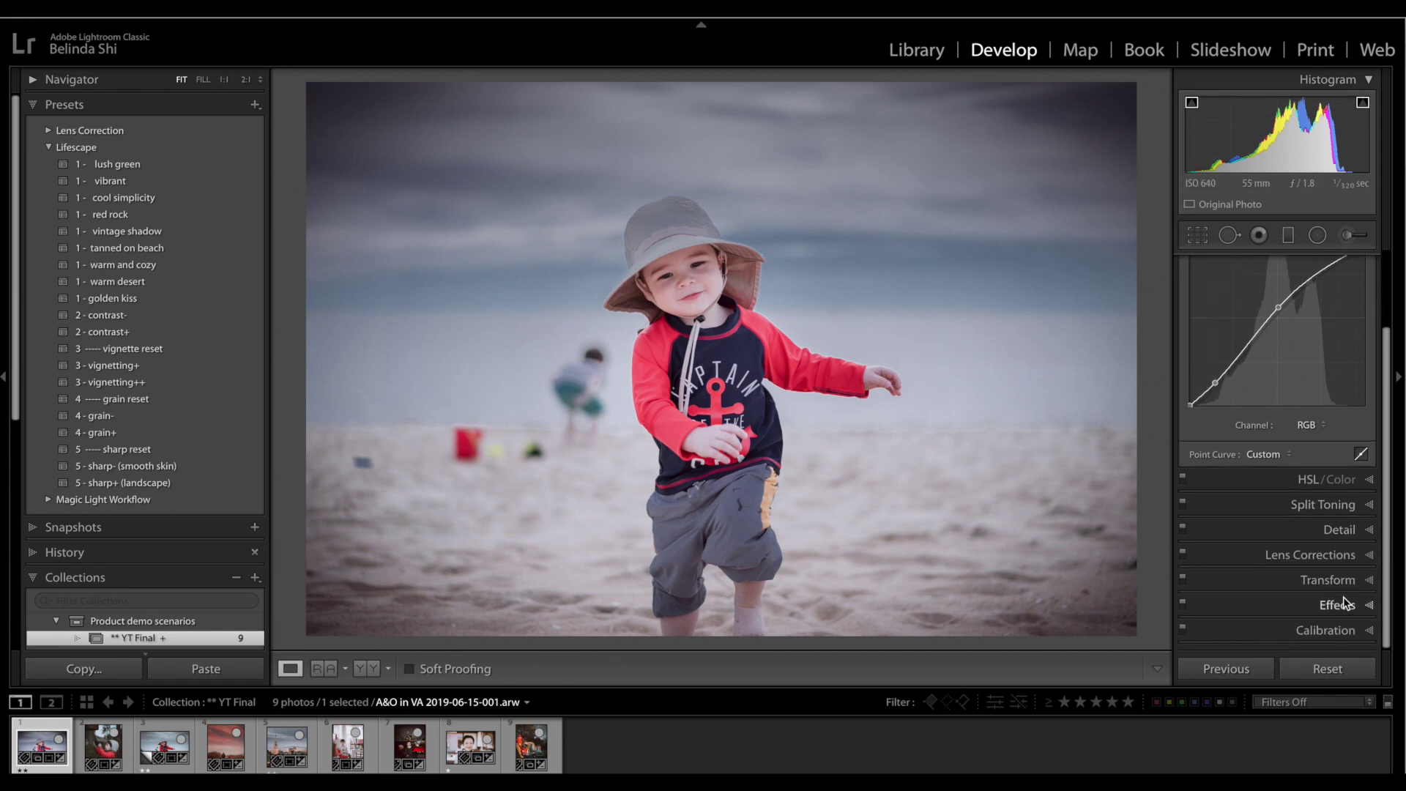
click(1333, 605)
drag(1278, 492, 1267, 491)
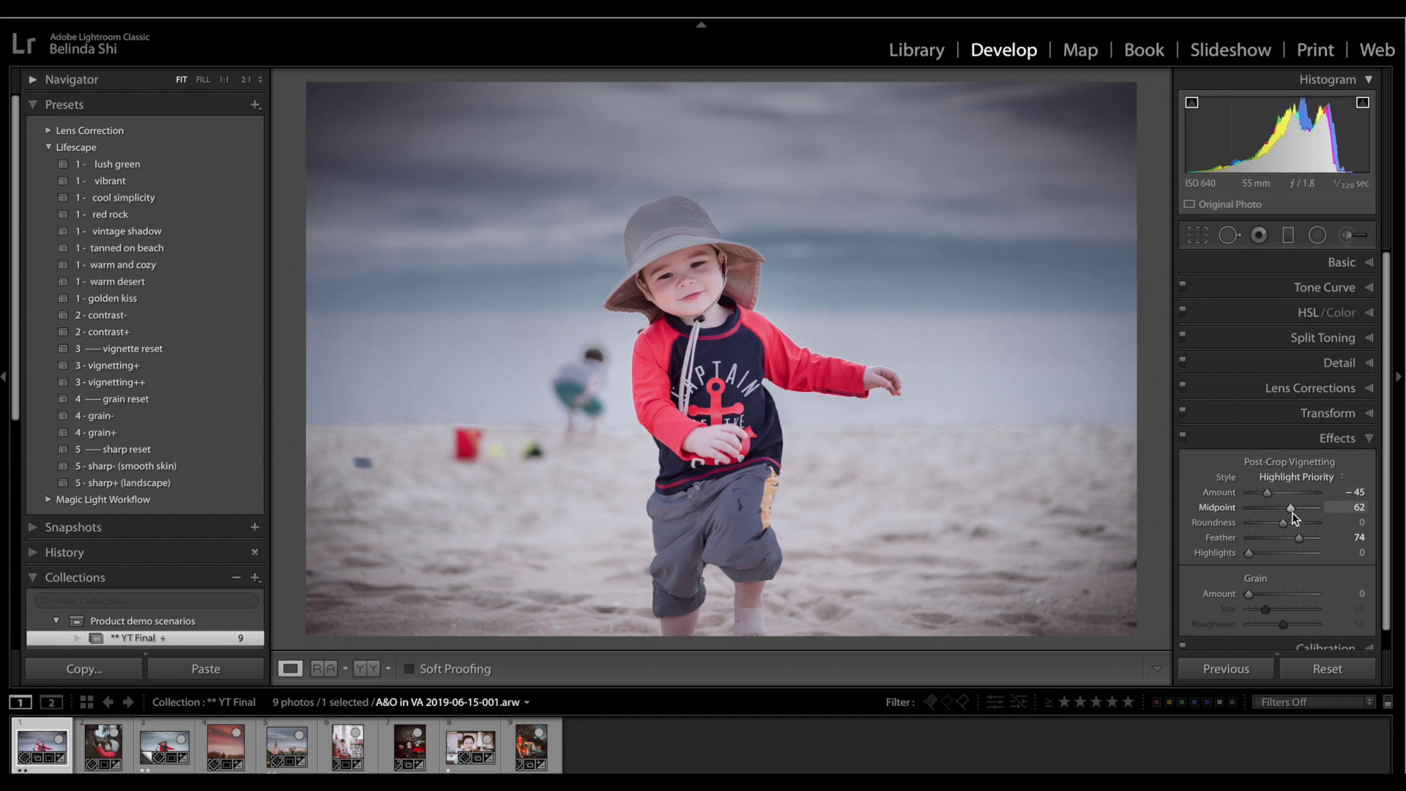
drag(1297, 540, 1297, 539)
click(361, 668)
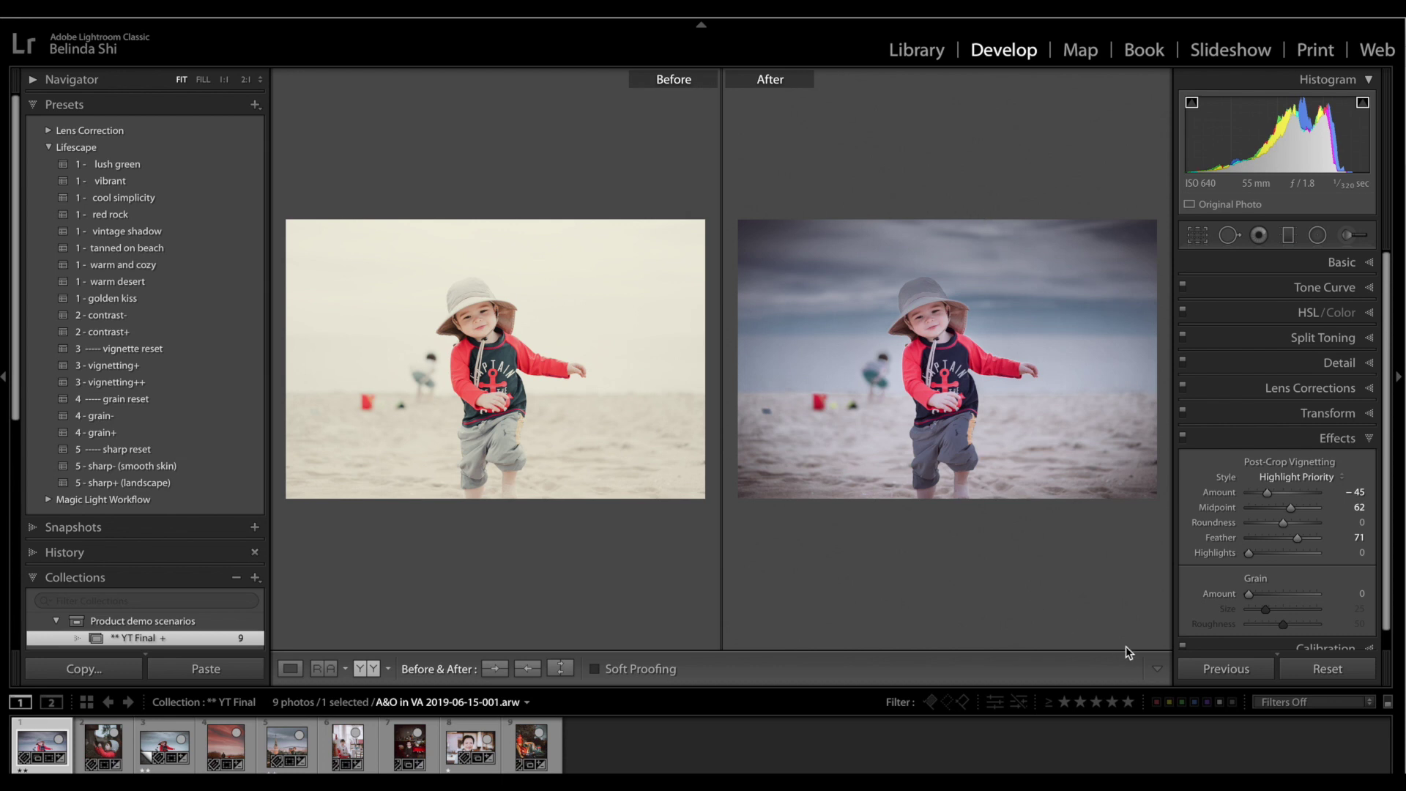
click(290, 669)
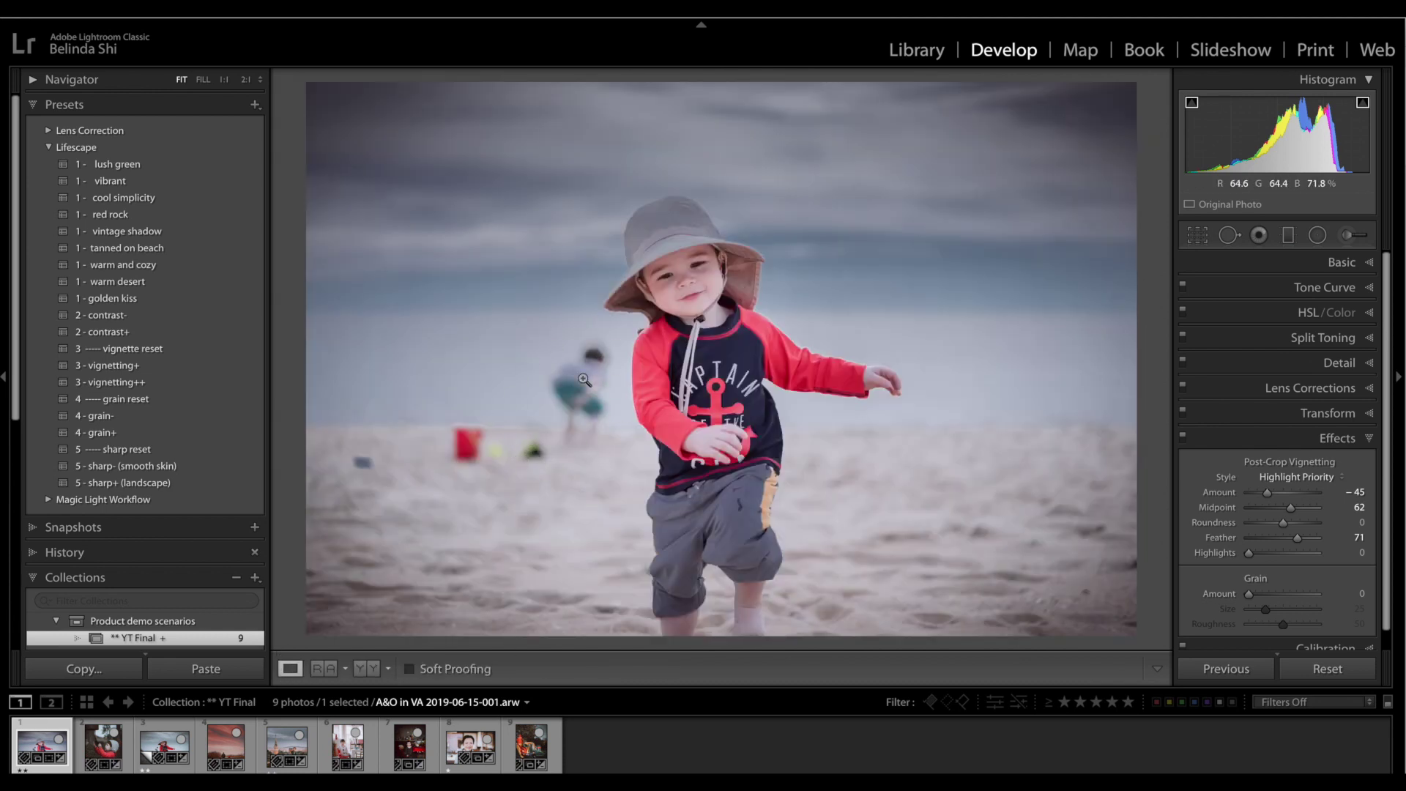
- Heal away the blurred child in the background at brush size 80, sampling the water and sand beyond the main child's outstretched hand
click(1229, 236)
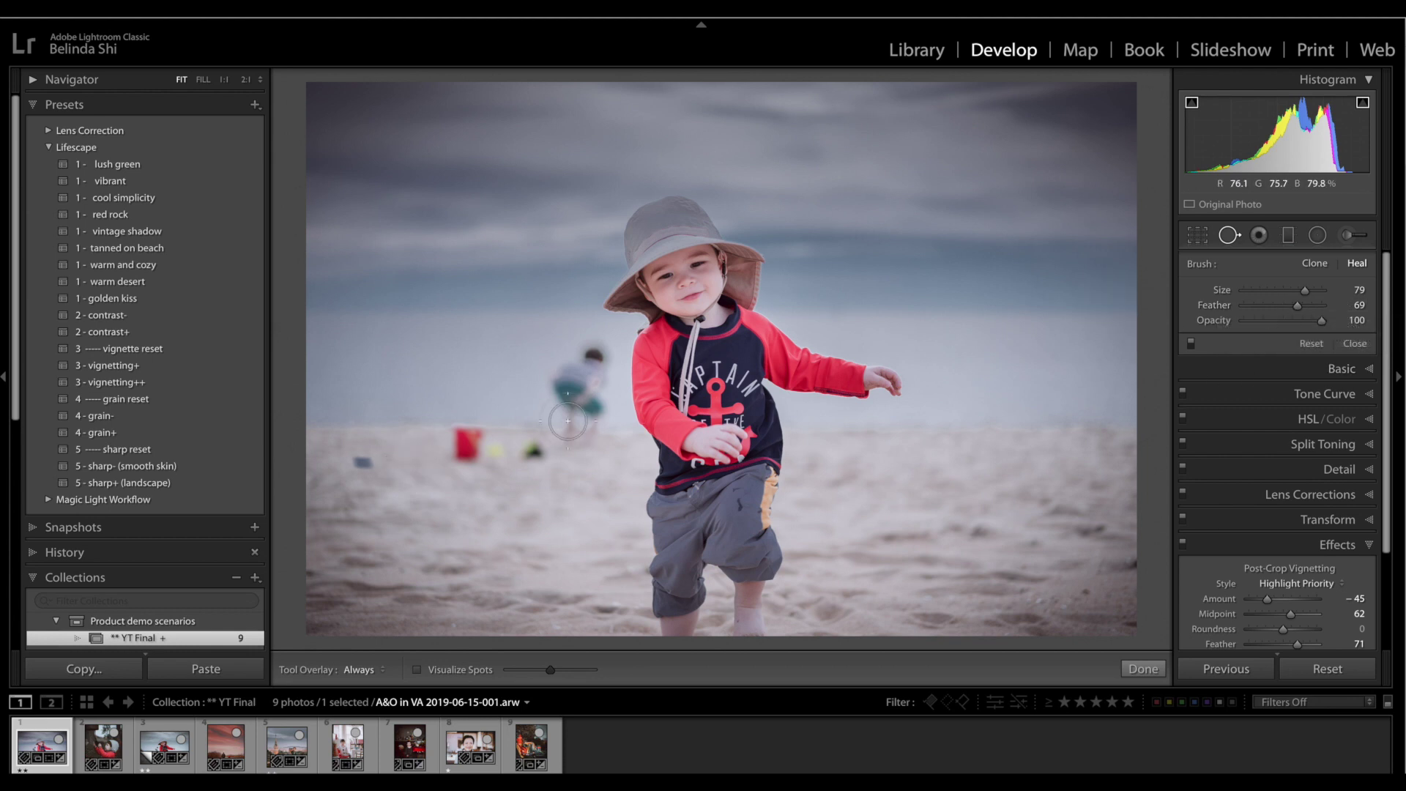
mouse_move(585, 360)
mouse_down()
mouse_move(571, 424)
mouse_move(539, 438)
mouse_up()
mouse_move(474, 382)
mouse_down()
mouse_move(976, 370)
mouse_move(1001, 393)
mouse_up()
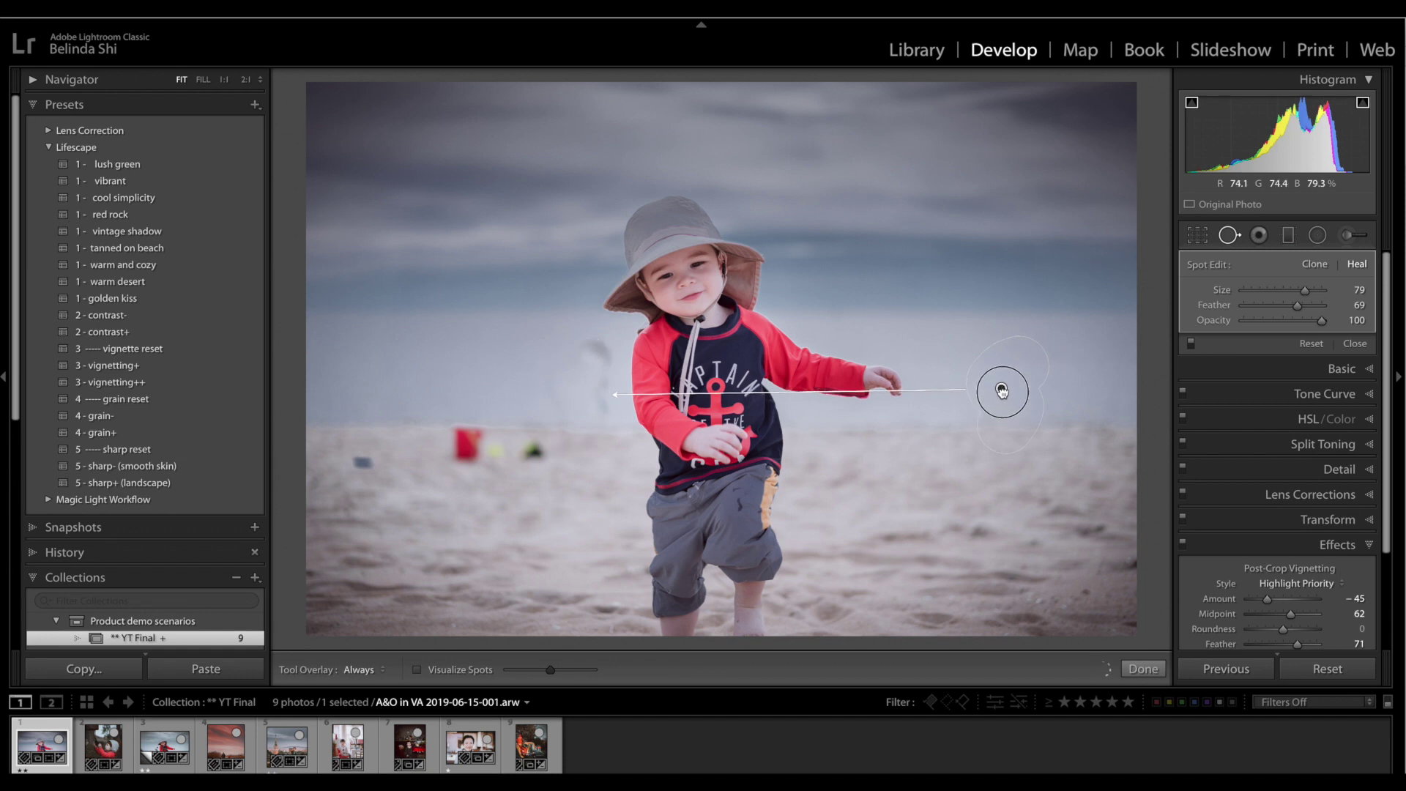
scroll(1000, 397, up, 1)
drag(992, 397, 989, 386)
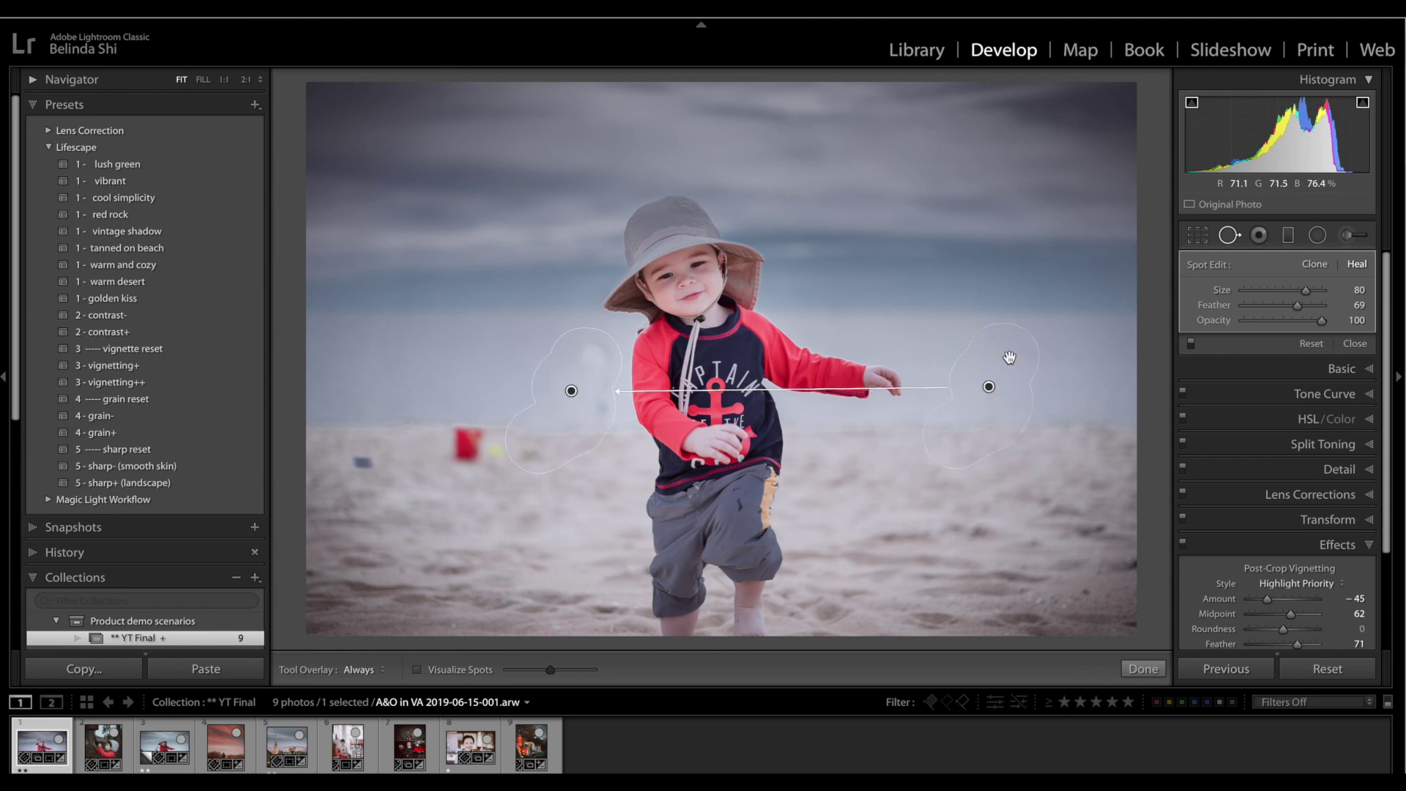
- Heal away the red bucket, sampling from the opposite side of the beach, and the small blue object on the sand, and finish spot removal
drag(465, 440, 481, 451)
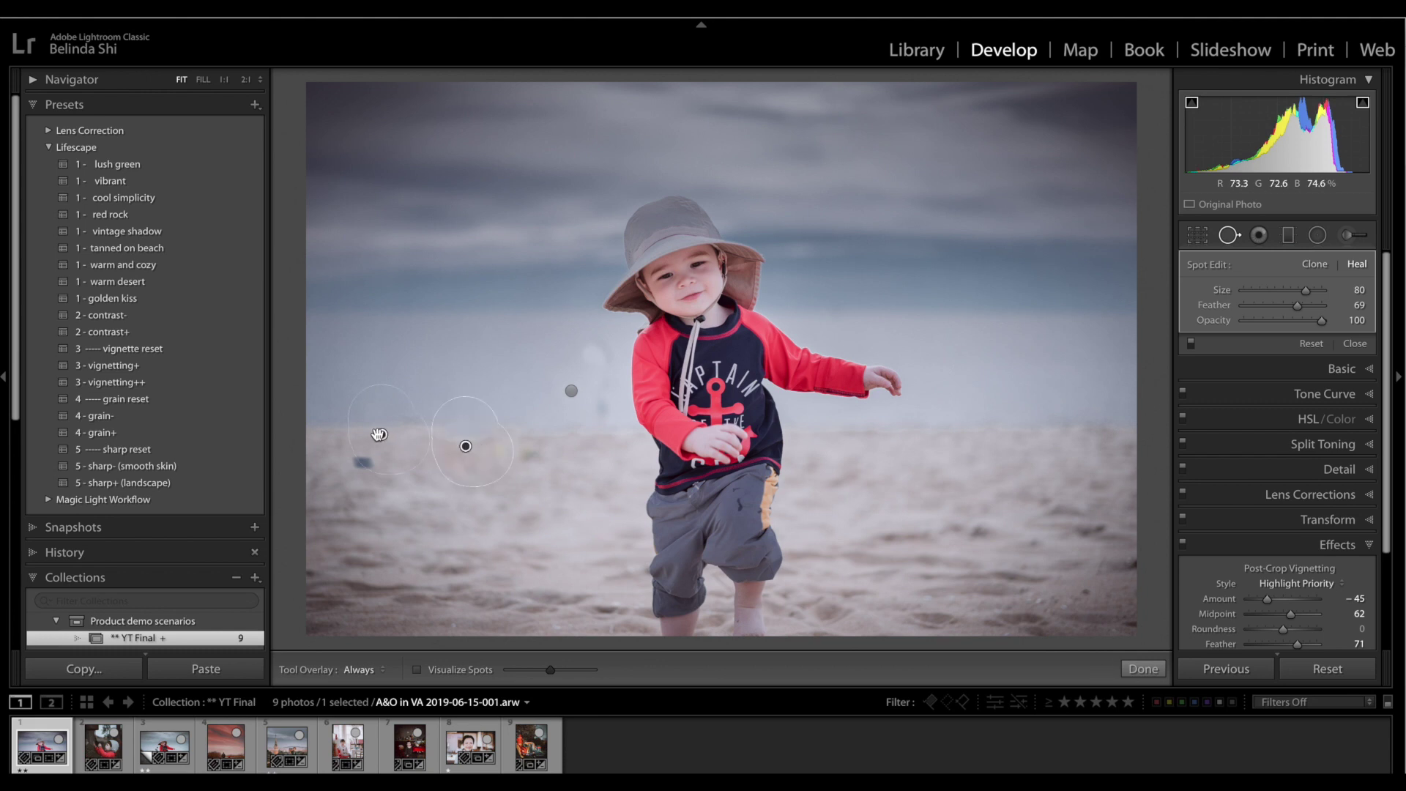
drag(380, 434, 946, 442)
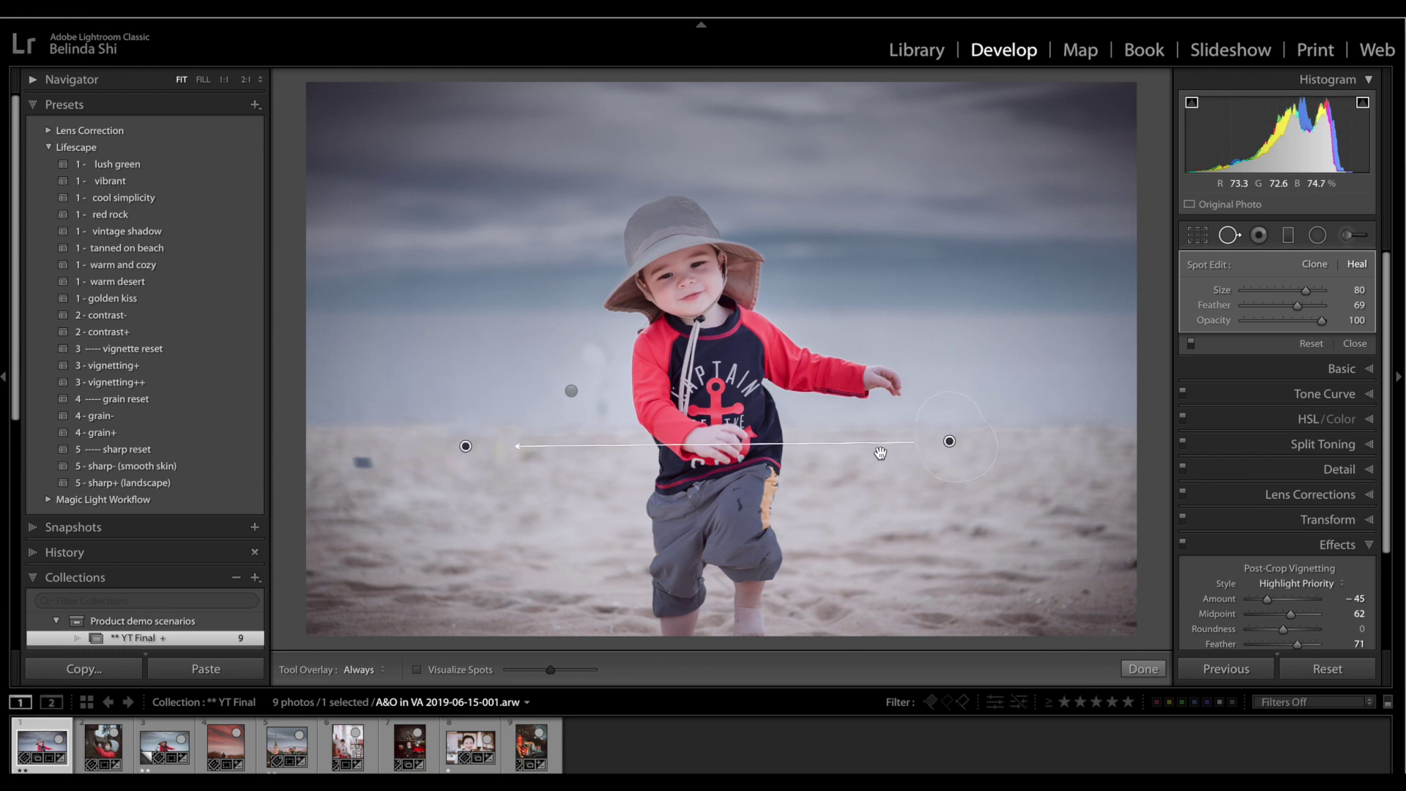
click(363, 465)
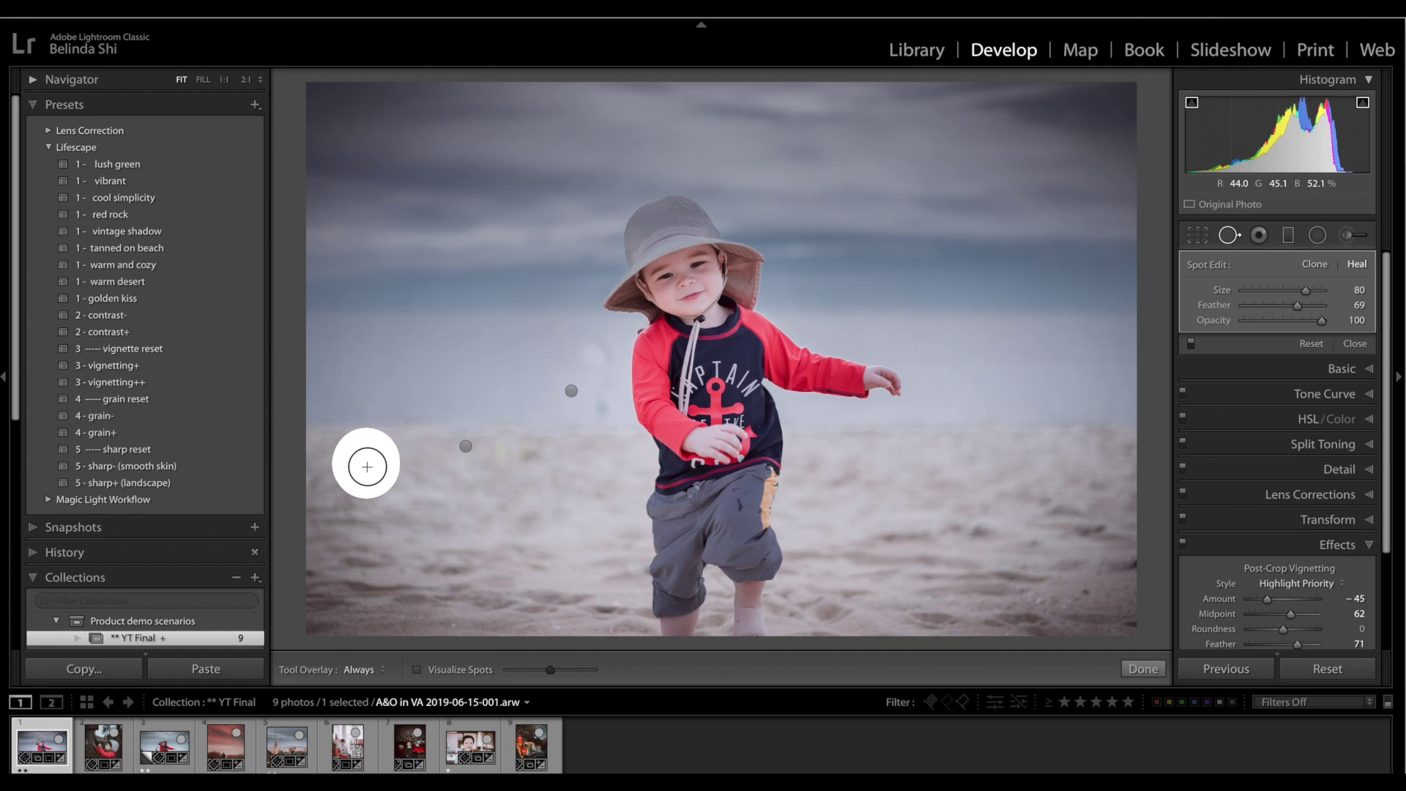
click(1141, 668)
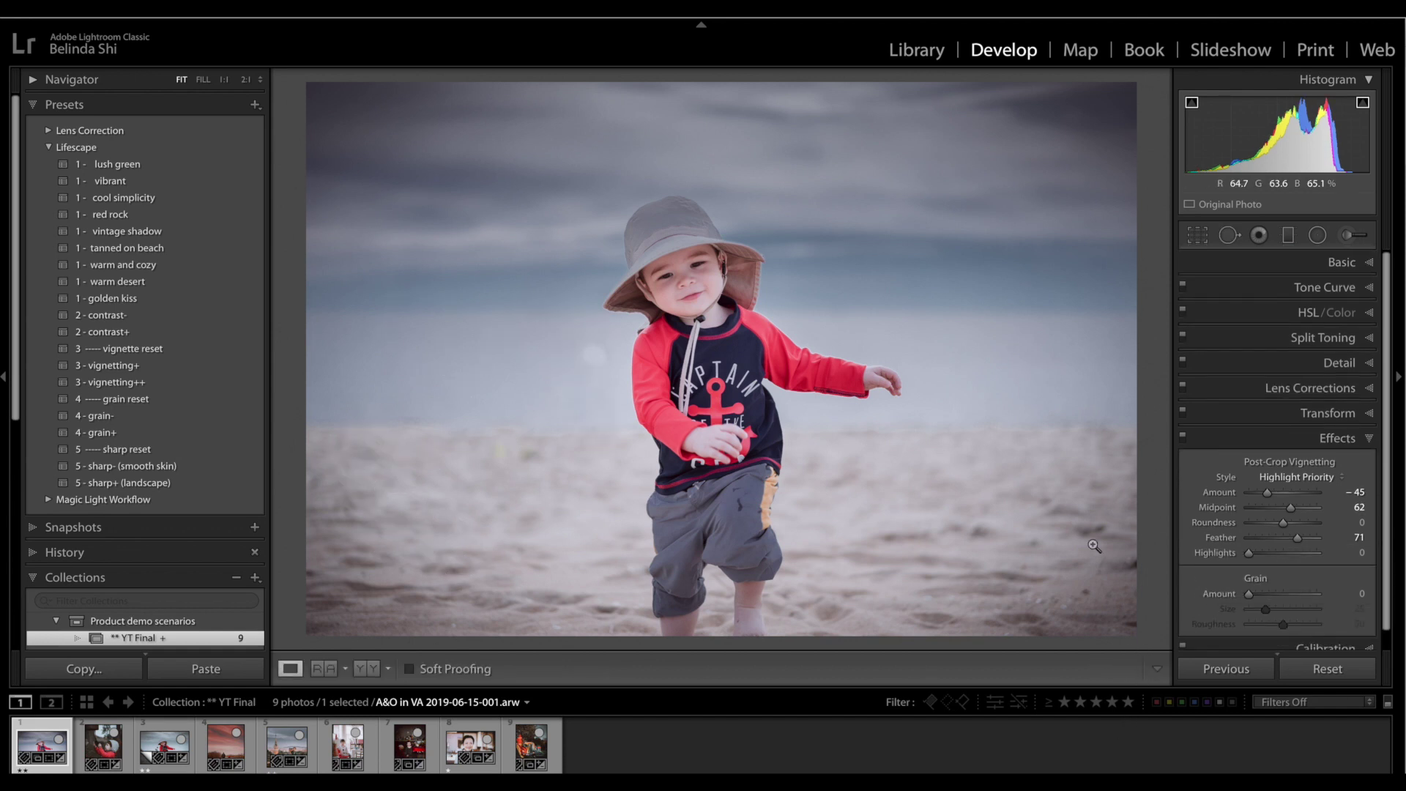
- Create a virtual copy of the edited beach photo and reset all of the copy's develop settings
right_click(33, 741)
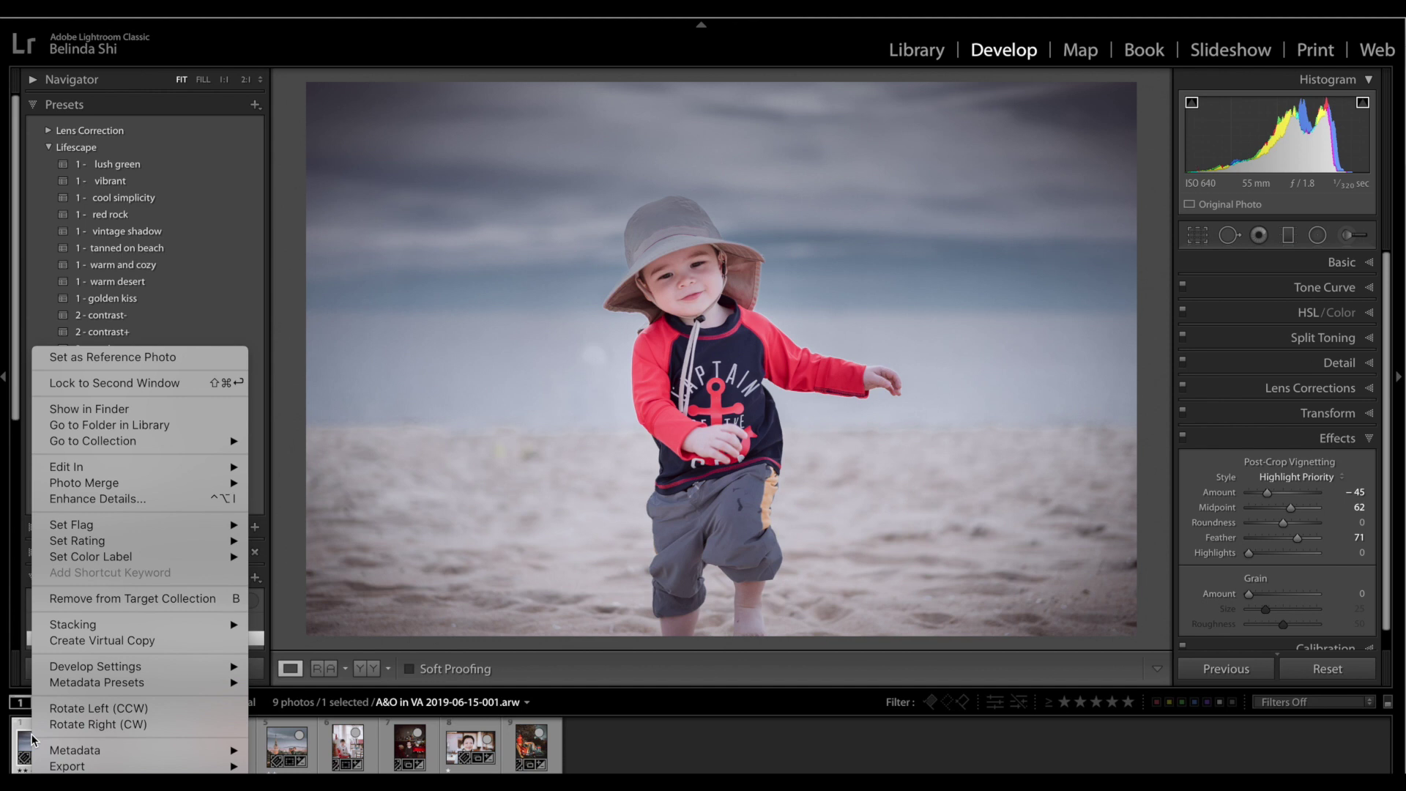
click(147, 642)
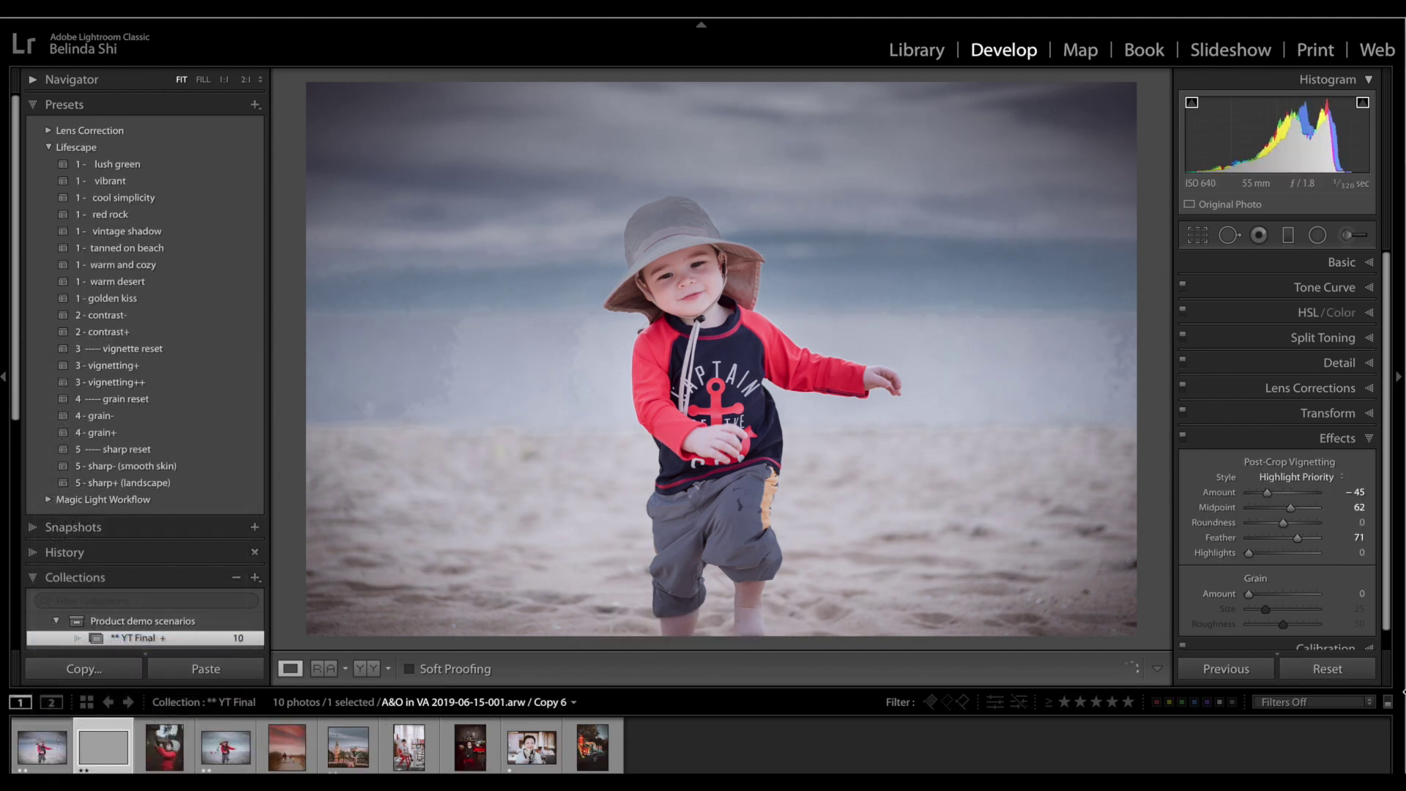
click(1345, 672)
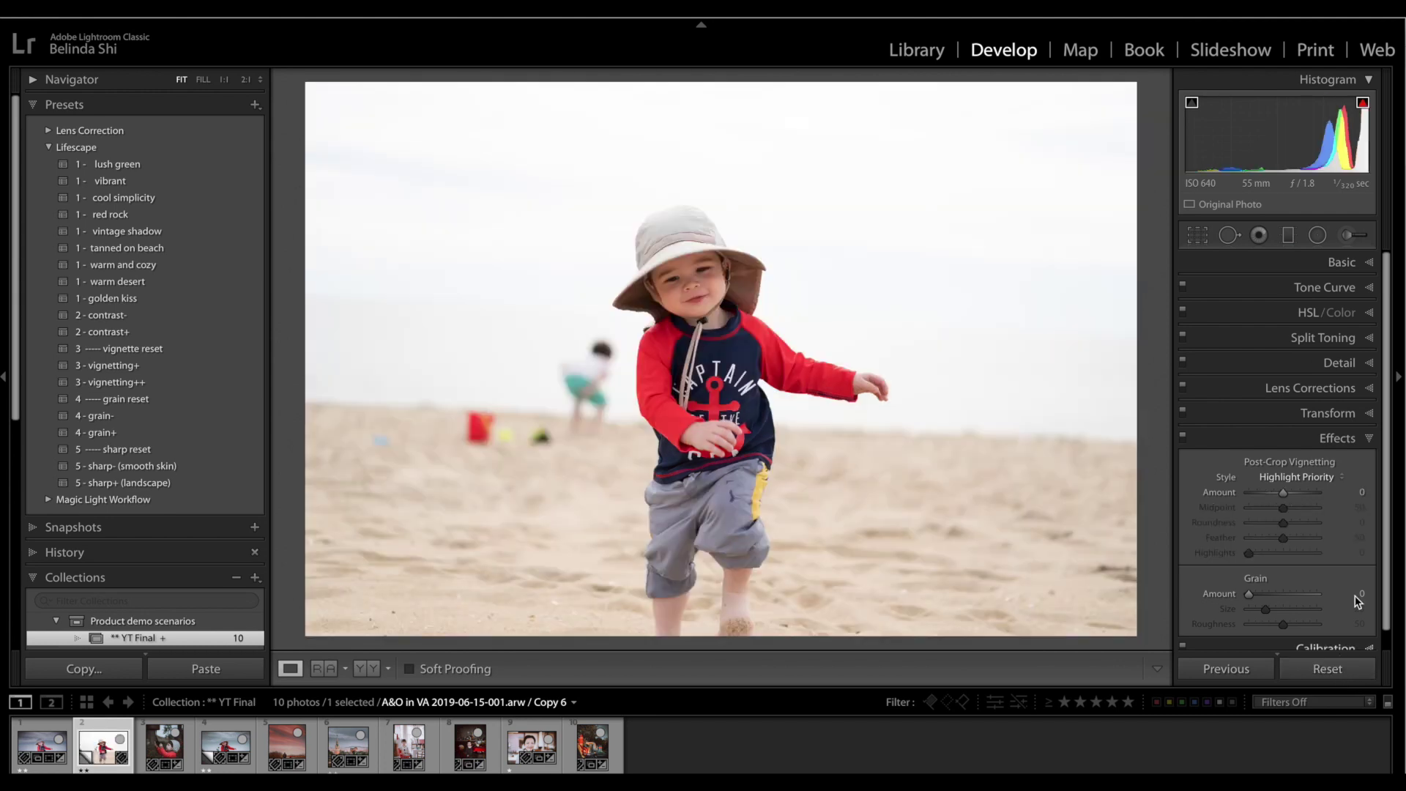
- Straighten the copy along the horizon to an angle of −2.69 and apply the crop
click(1344, 338)
click(1342, 262)
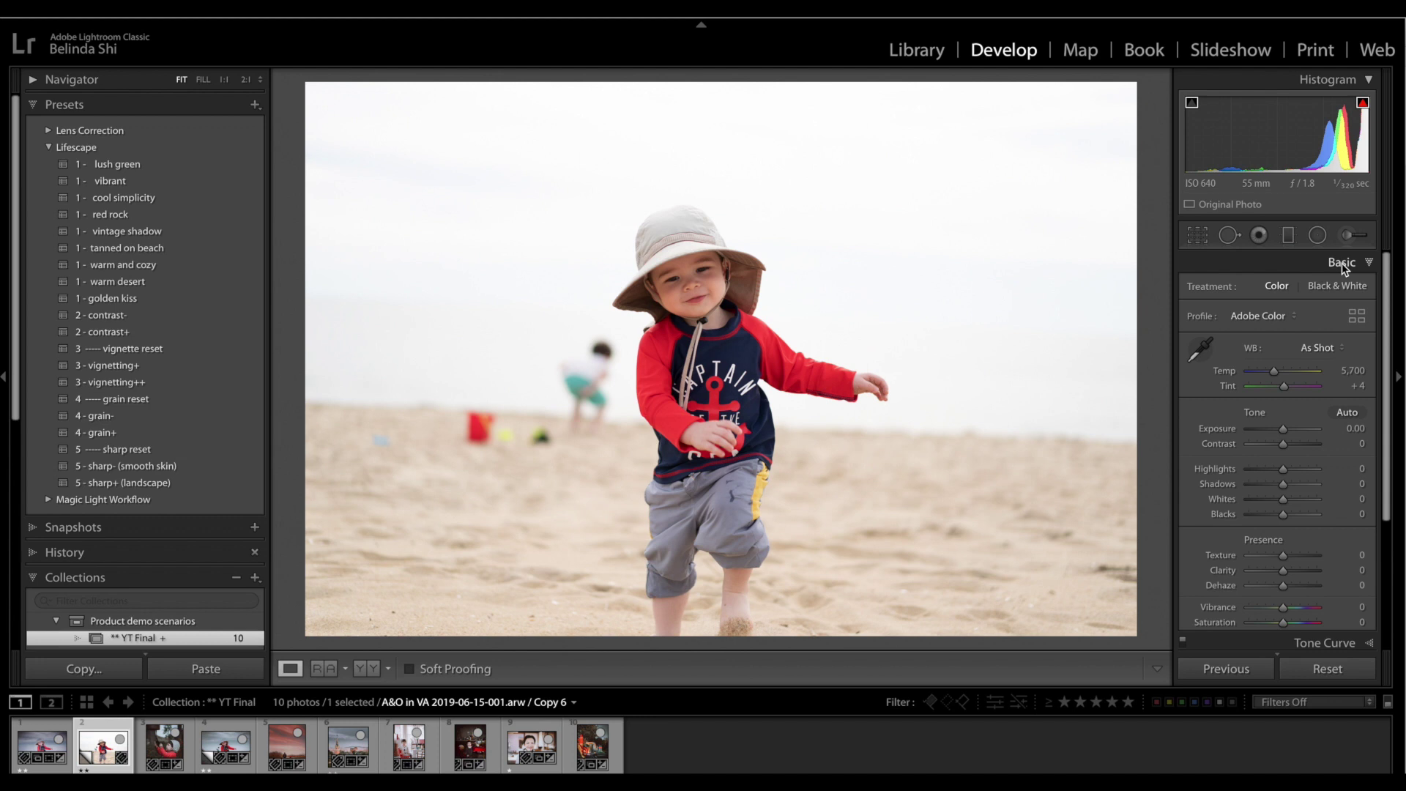
click(1197, 235)
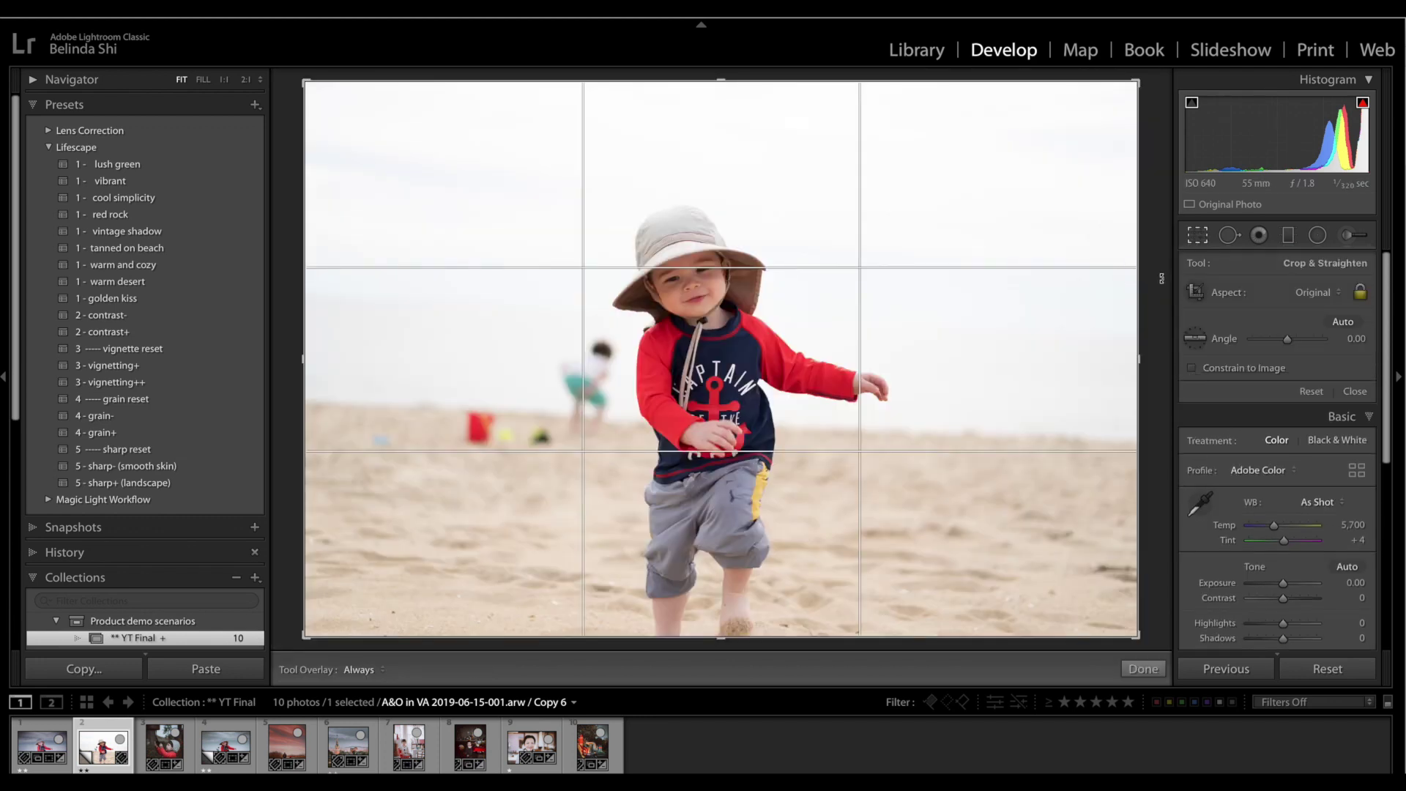
click(1193, 338)
drag(410, 405, 1009, 433)
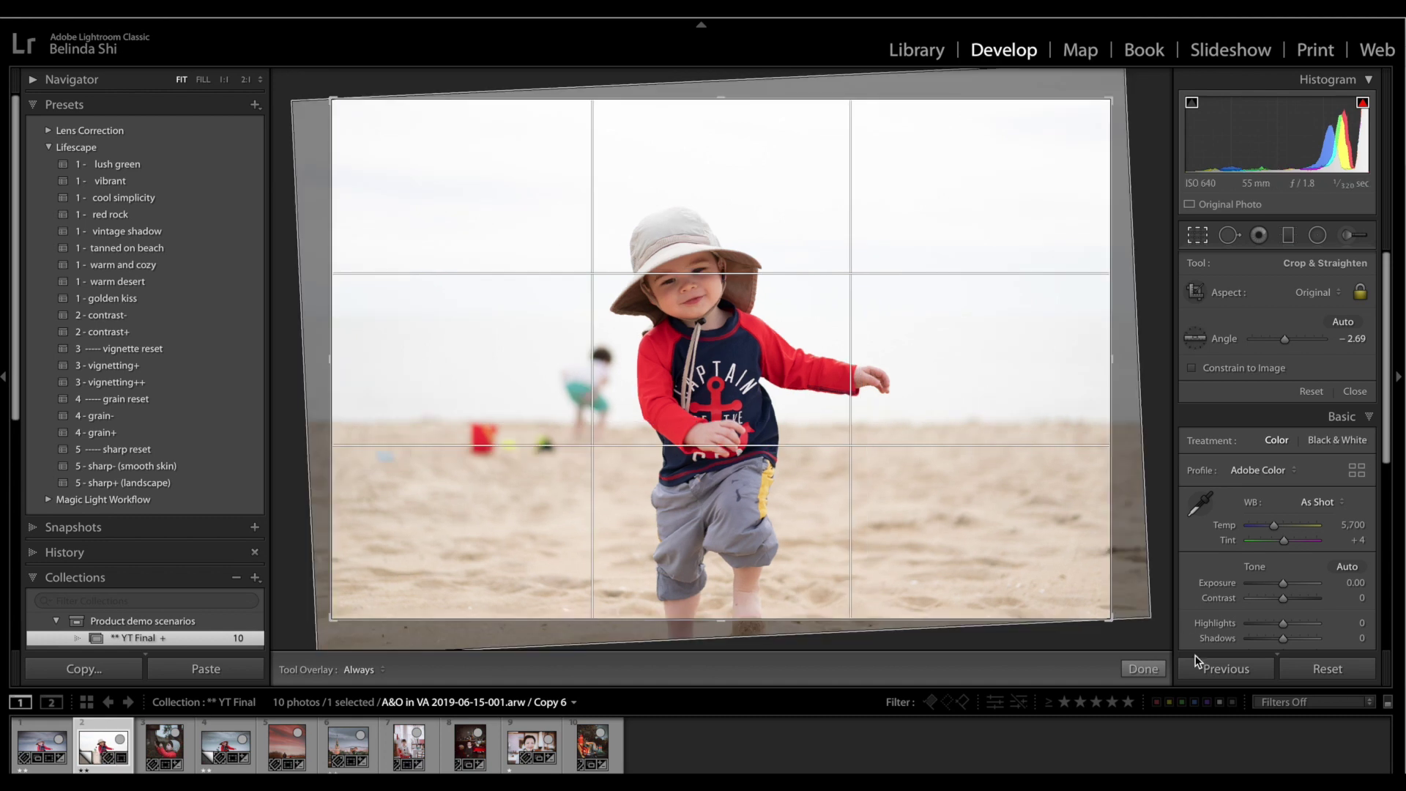
click(1142, 668)
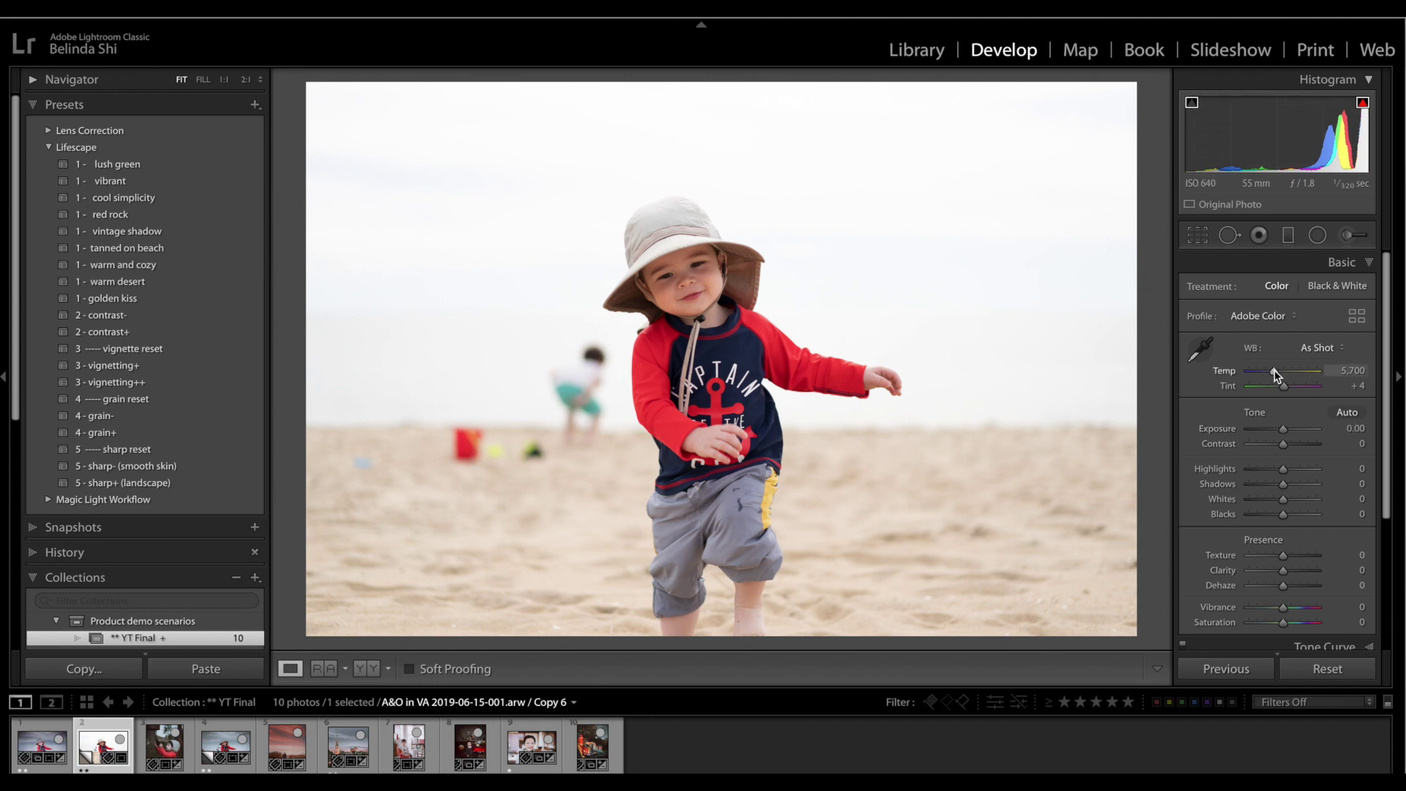
- Cool the white balance temperature to 4,741 and apply the Lifescape preset "1 - red rock"
drag(1274, 370, 1271, 375)
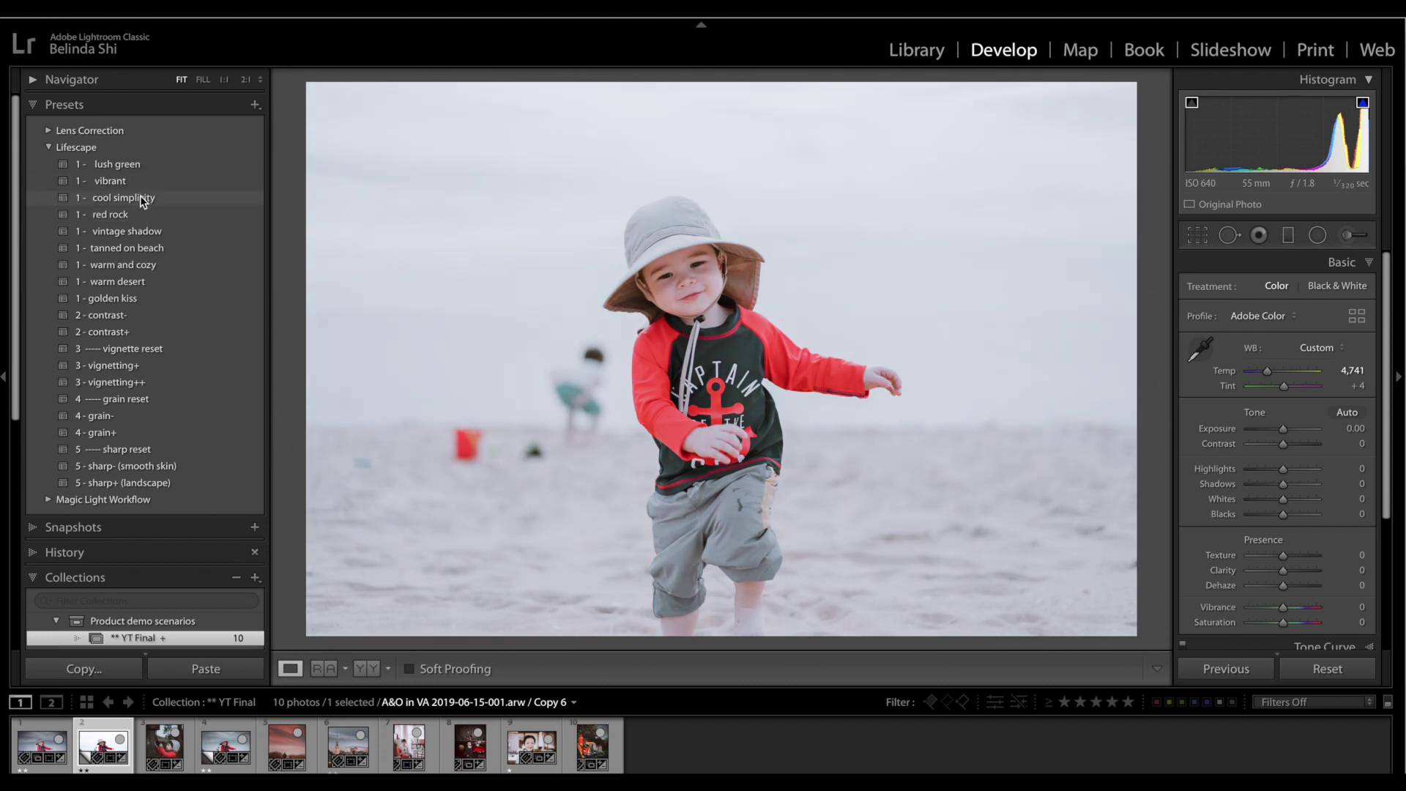
click(141, 217)
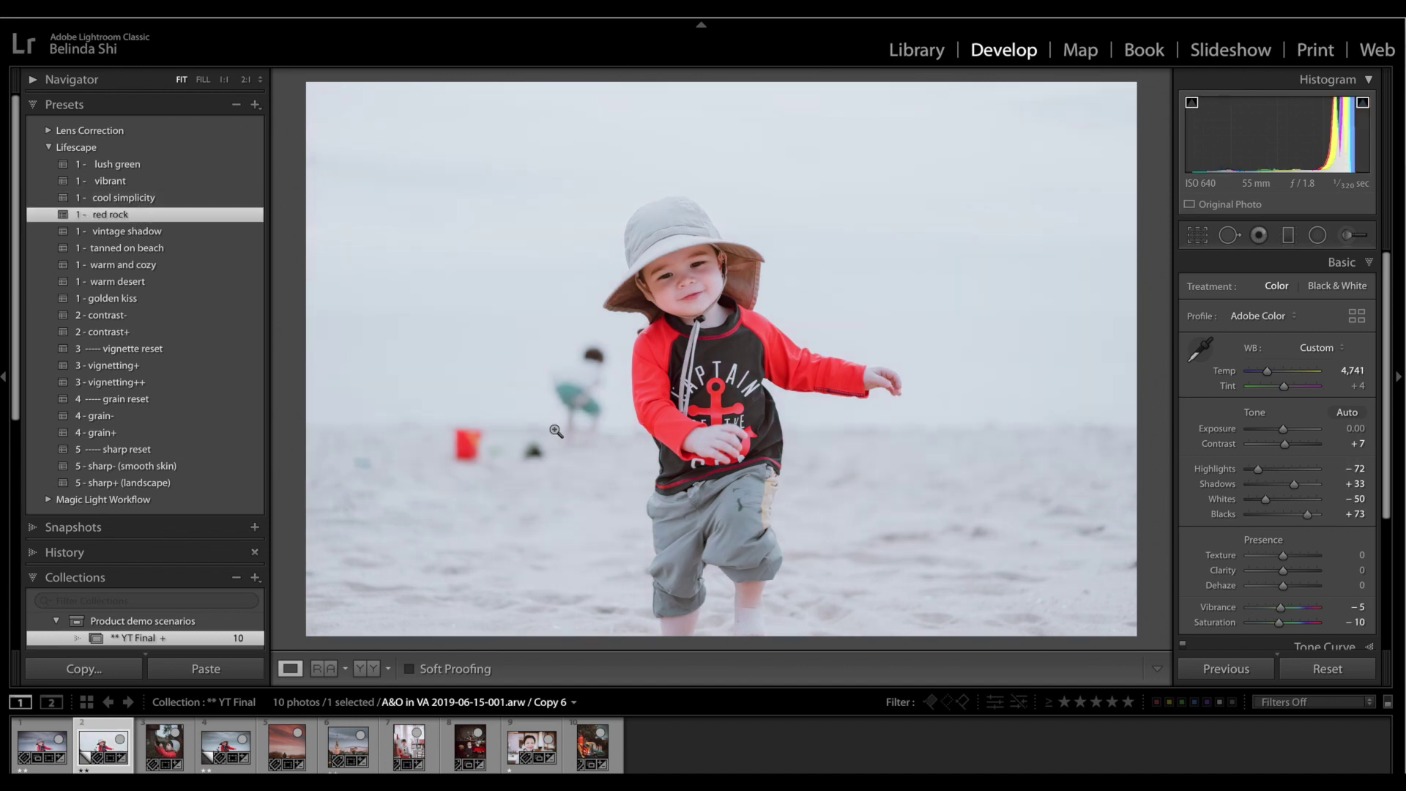
- Place a near-horizontal graduated filter over the sky, fading out just below the horizon and centred at the child's outstretched arm
click(1288, 234)
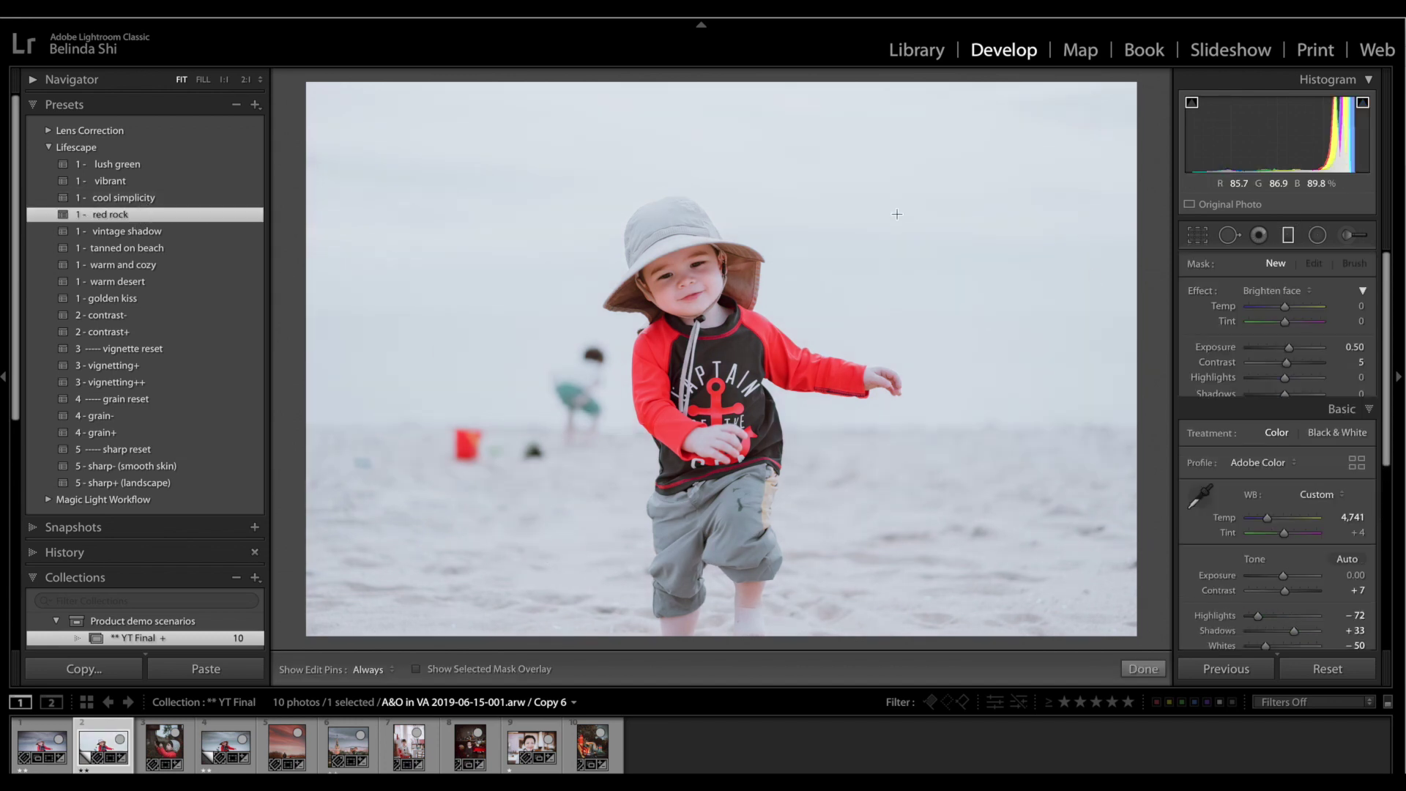
drag(868, 181, 867, 468)
drag(867, 326, 867, 345)
- Switch the graduated filter's effect to Exposure and set it to −2.27
click(1279, 292)
click(1264, 103)
drag(1274, 346, 1266, 348)
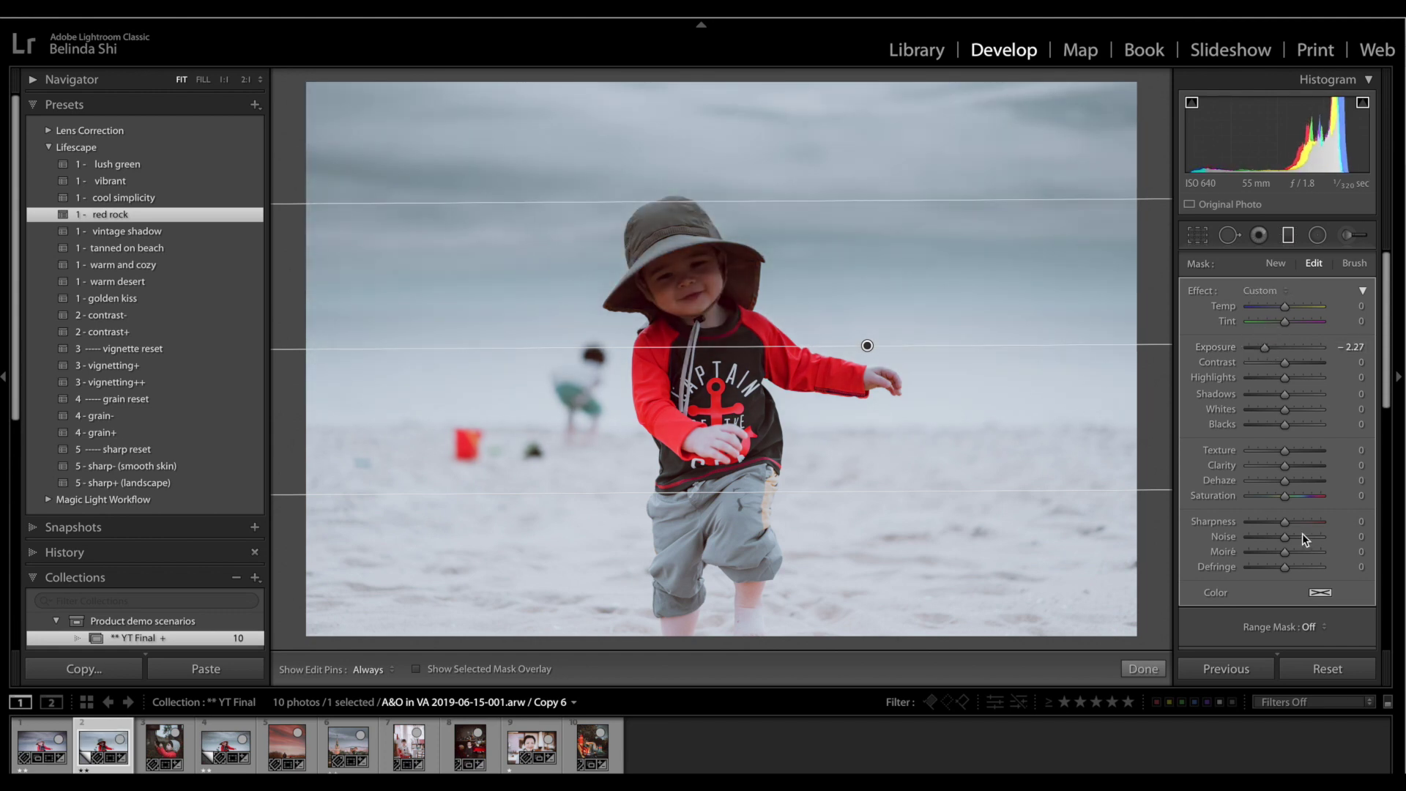
- Restrict the graduated filter with a Luminance range mask sampled from the sky beside the child's hat
click(1311, 627)
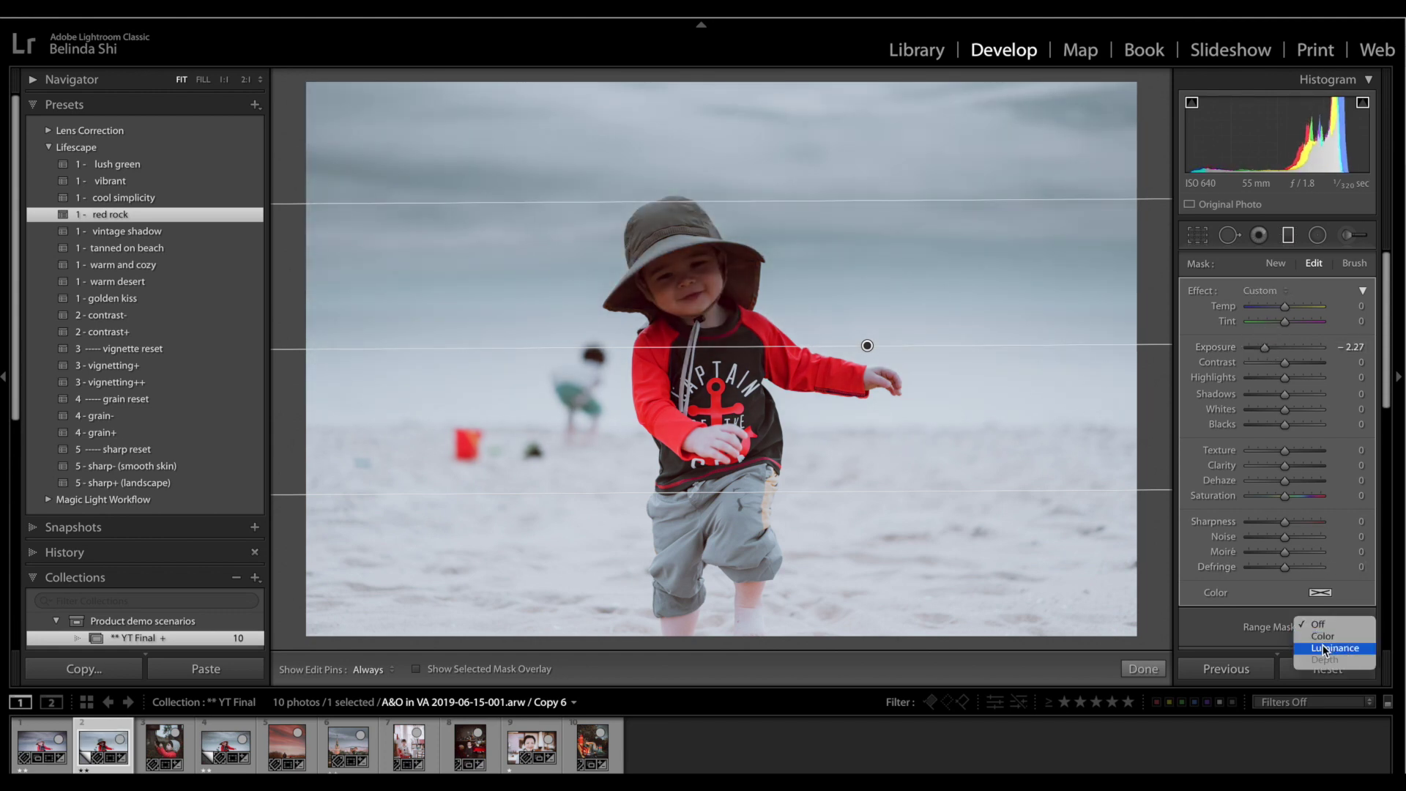
click(1324, 648)
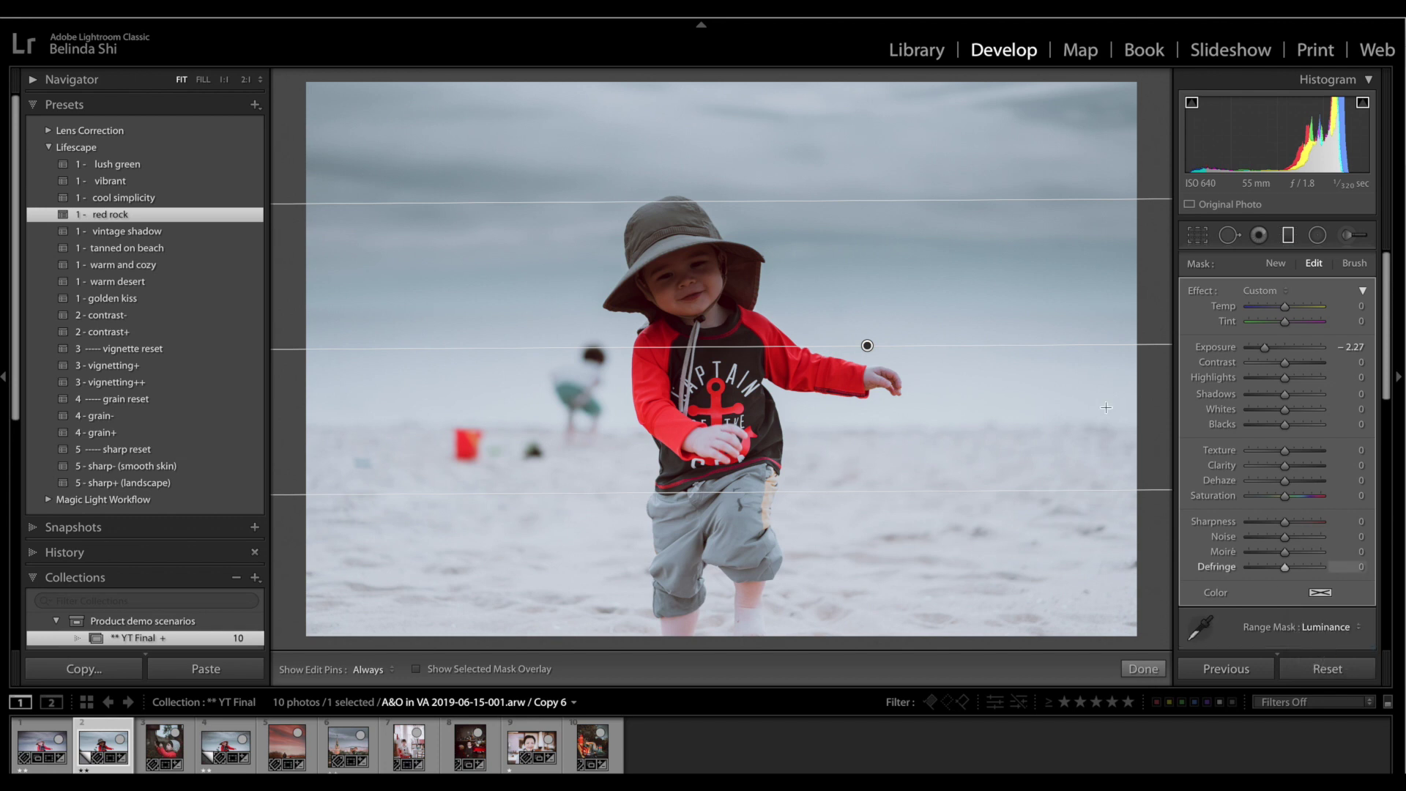
click(1200, 626)
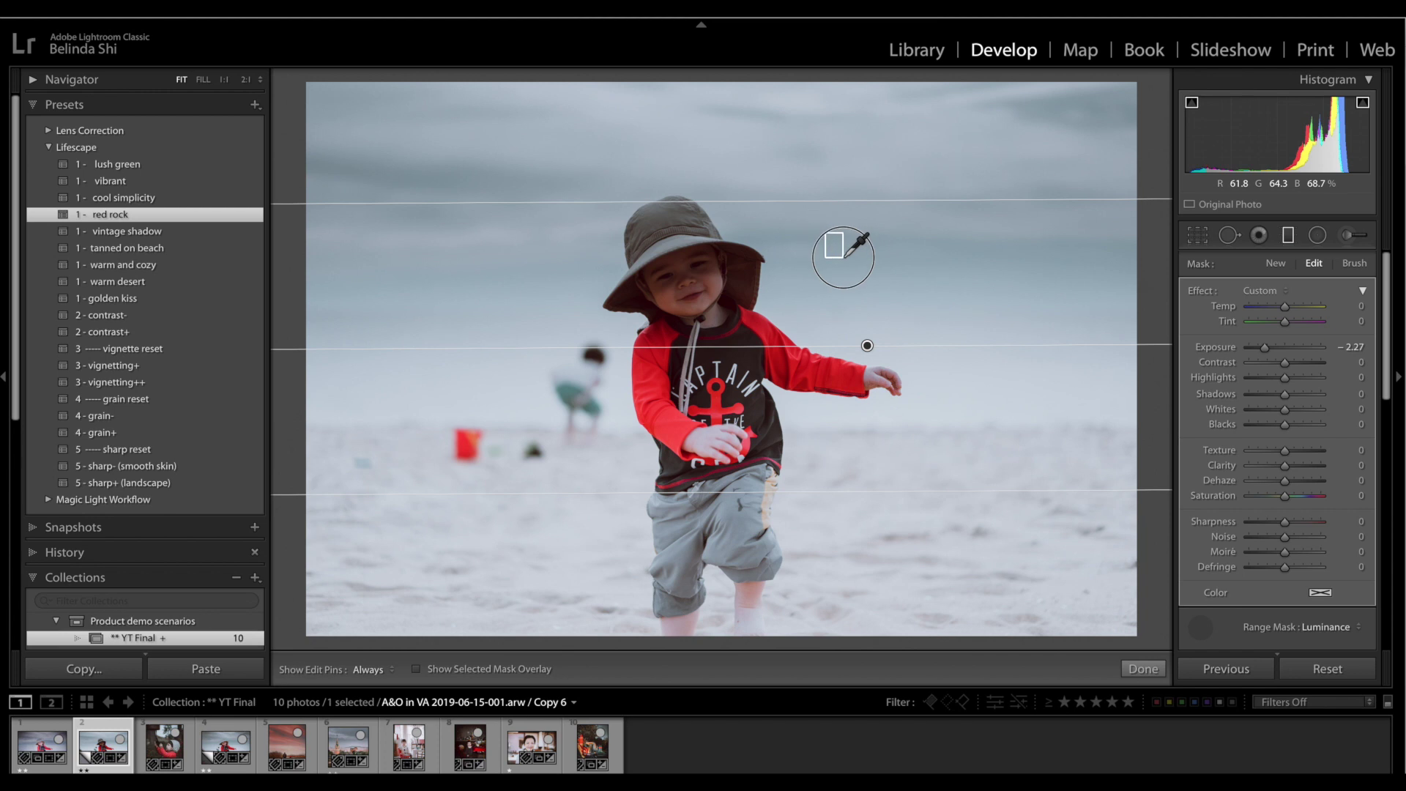
click(840, 252)
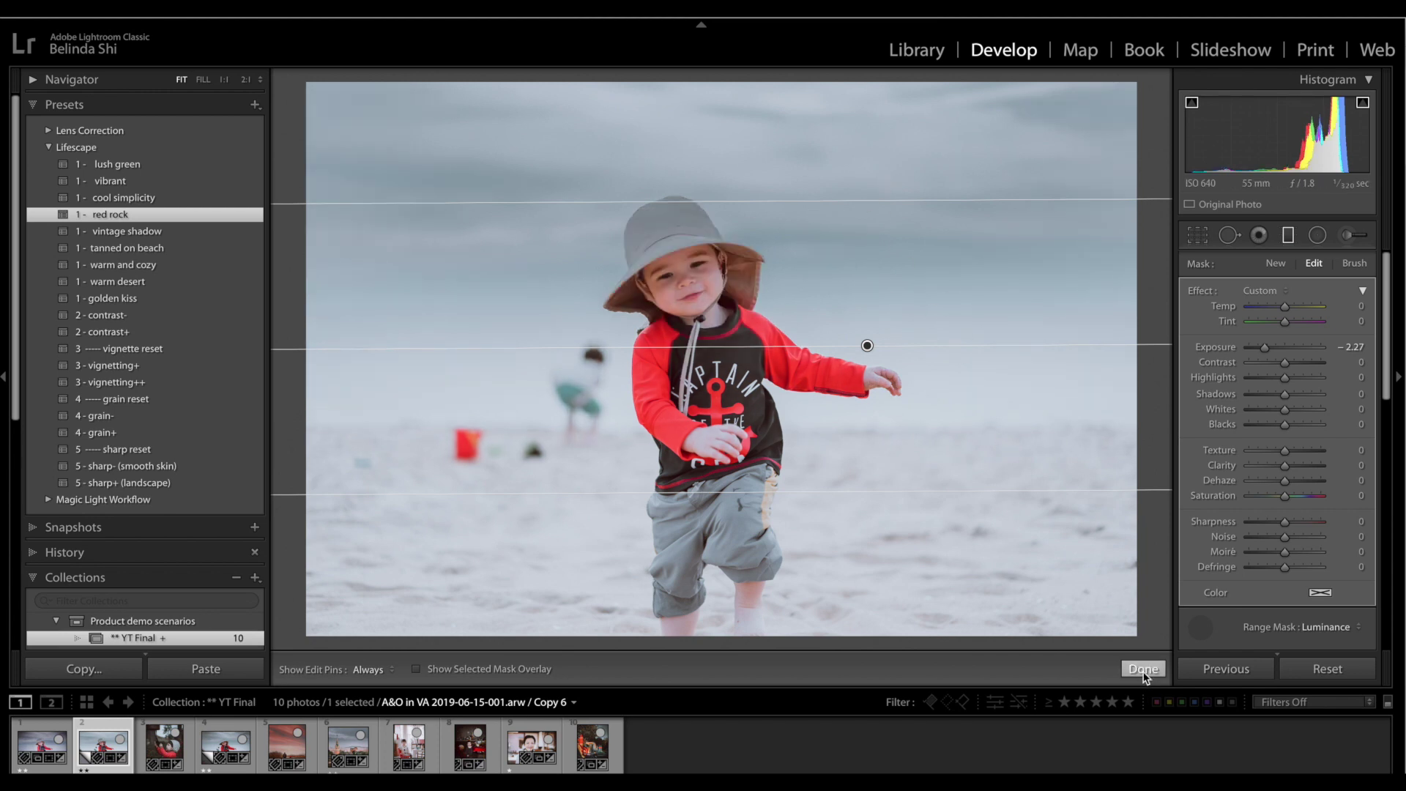
- Finish the graduated filter and apply the Lifescape preset "3 - vignetting++"
click(1143, 669)
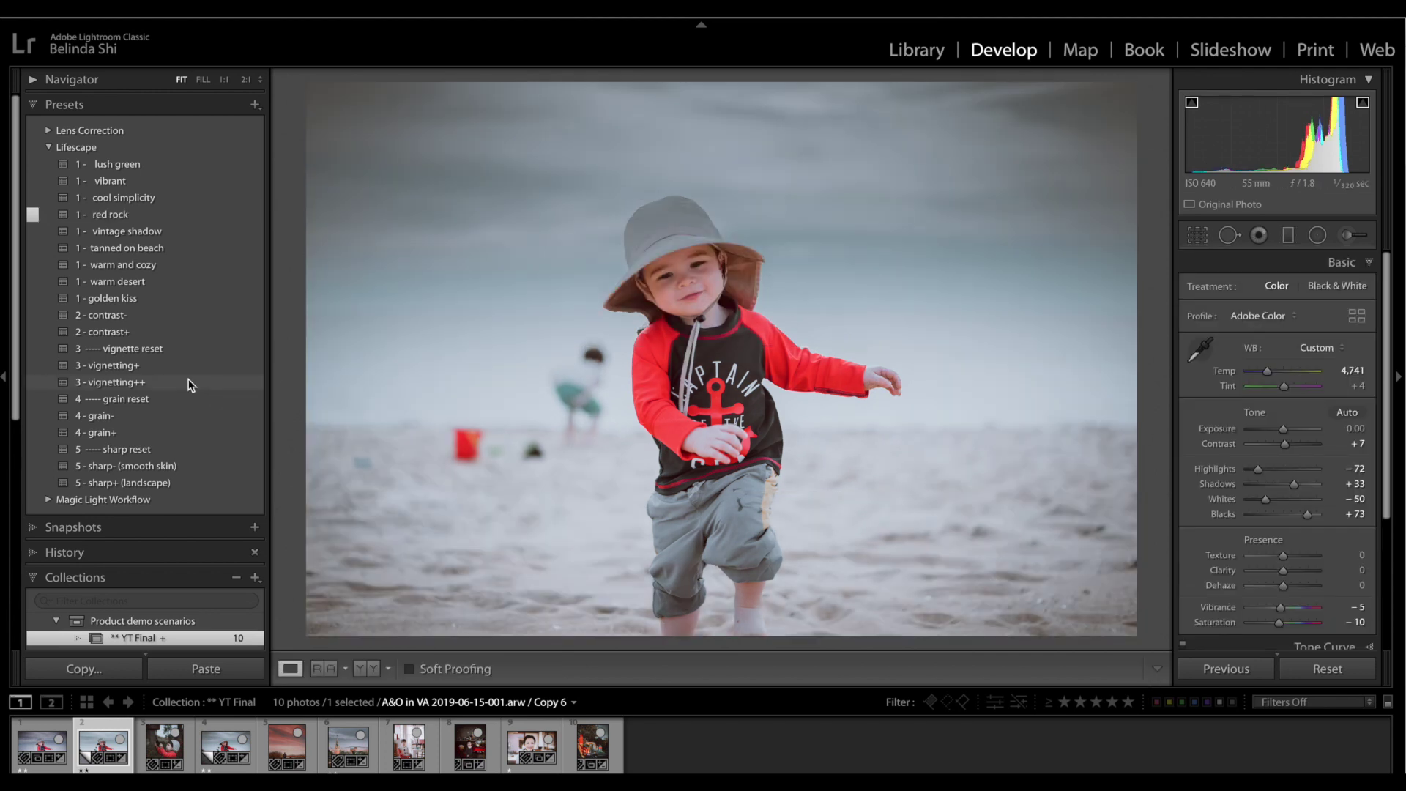
click(189, 382)
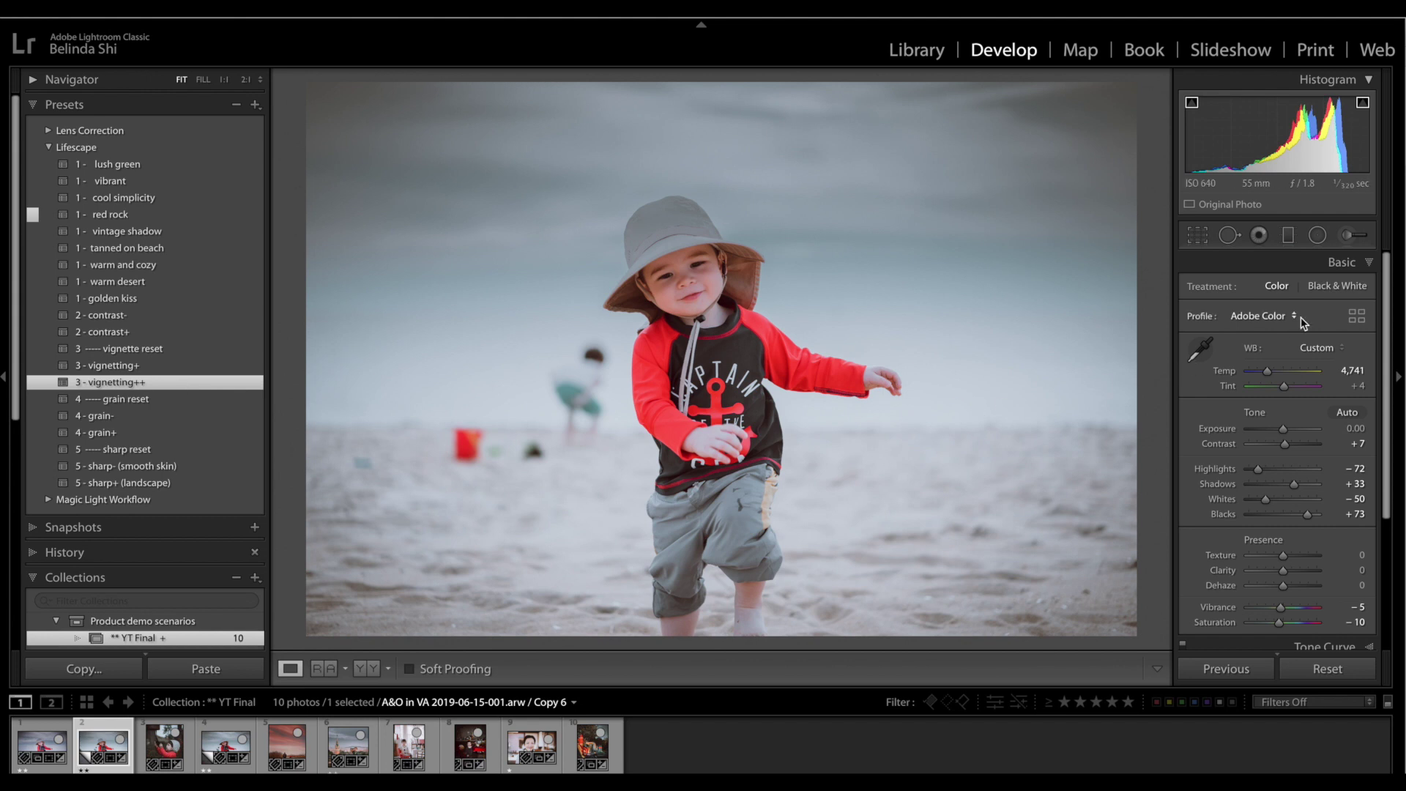
- Heal away the blurred background figure, red bucket and dark object beside the child, sampling the figure's patch from beyond the outstretched hand
click(1230, 234)
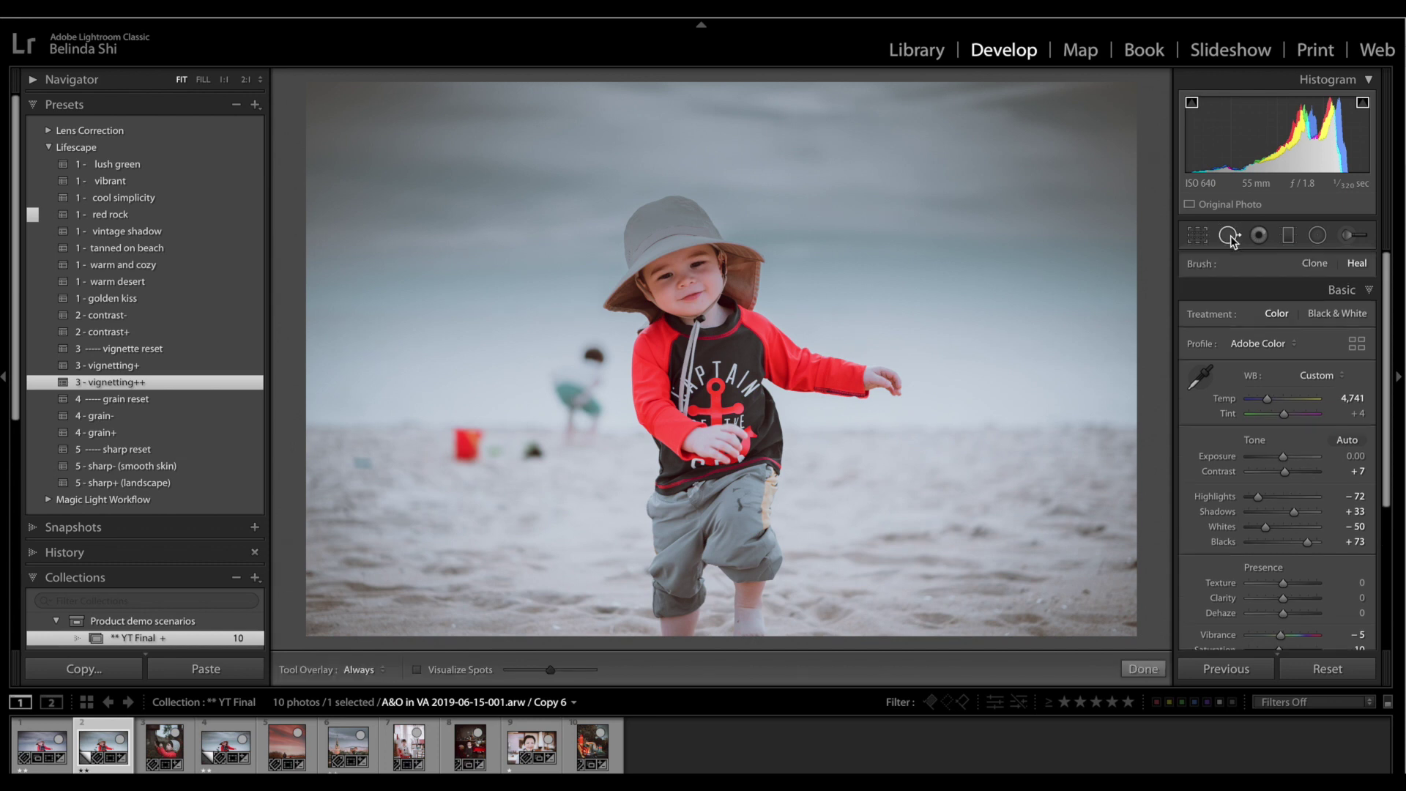
scroll(557, 401, up, 2)
drag(556, 401, 576, 440)
mouse_move(562, 376)
mouse_down()
mouse_move(581, 361)
mouse_move(1036, 388)
mouse_up()
drag(436, 454, 553, 454)
click(356, 464)
drag(361, 565, 491, 495)
click(1142, 669)
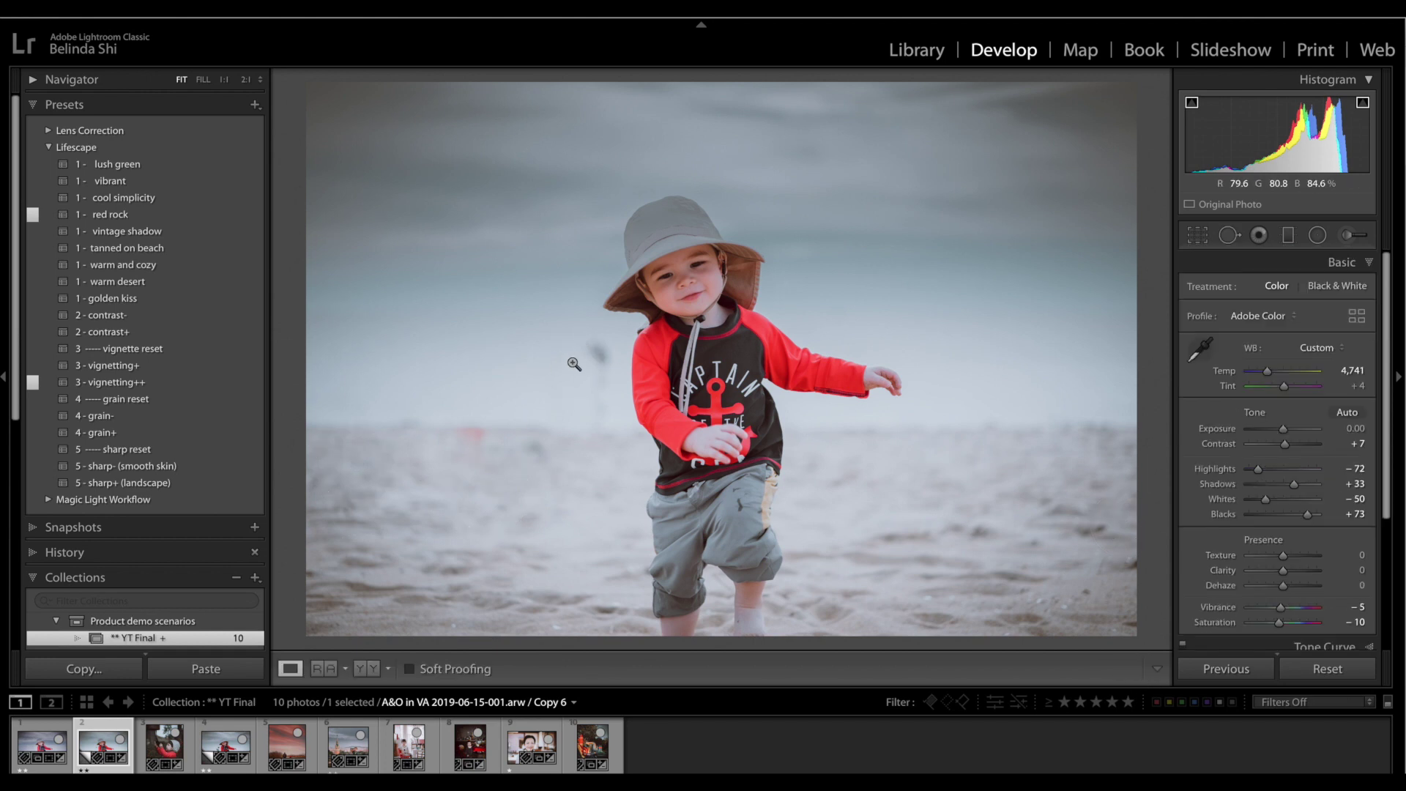
- Heal the leftover dark smudge where the background figure's head was
key(q)
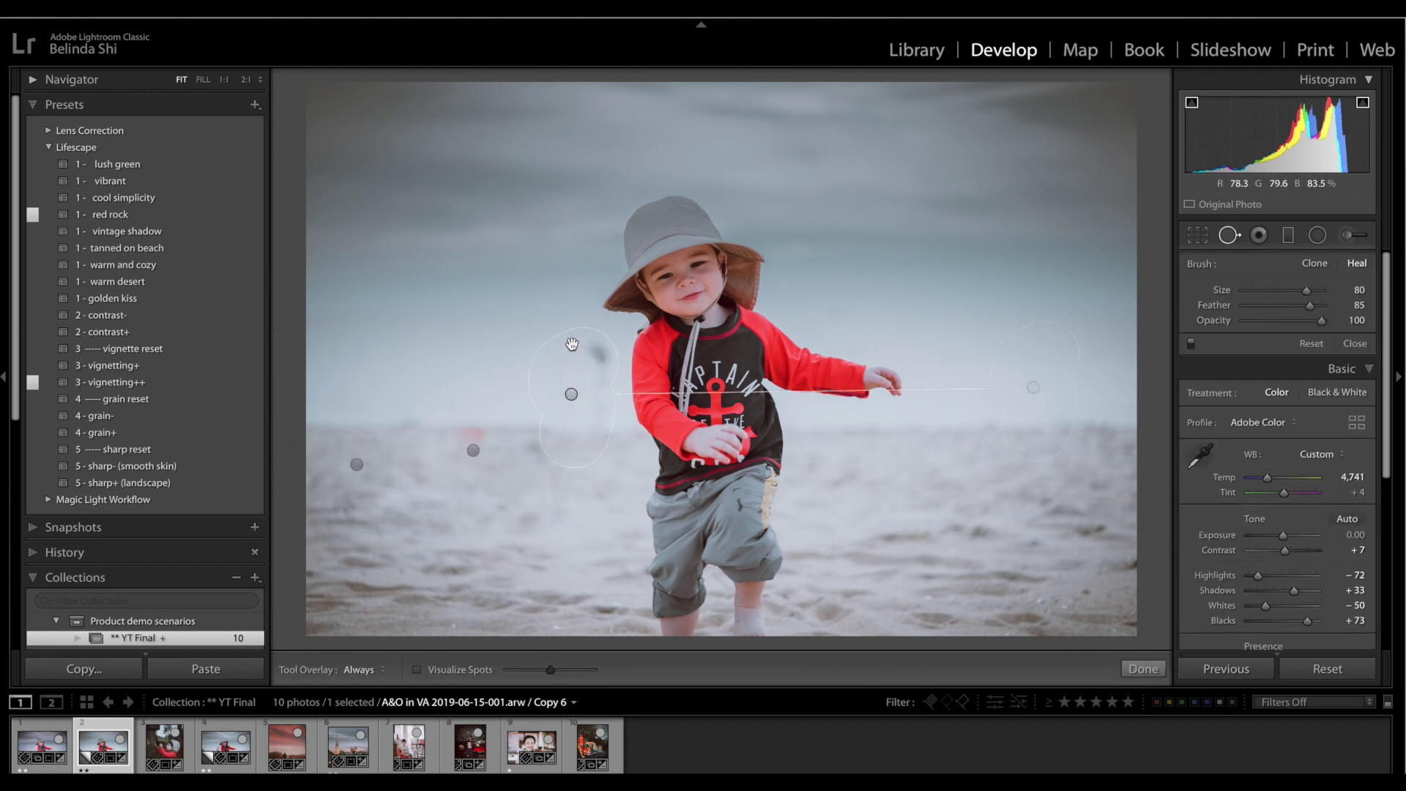
click(568, 344)
key(q)
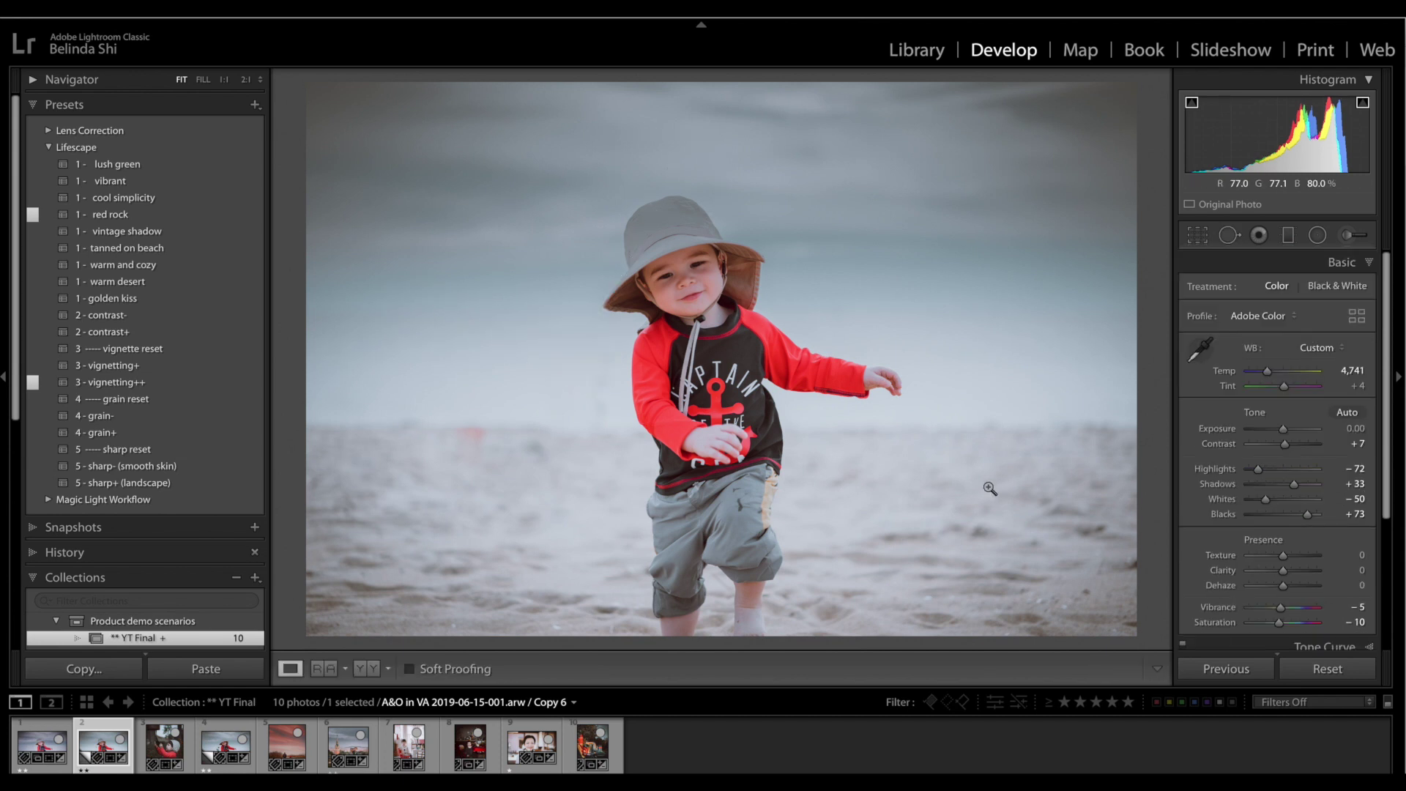
- Add an upright oval radial filter around the child's head and torso with the Brighten face effect at 0.50 exposure
key(shift+m)
drag(685, 315, 798, 487)
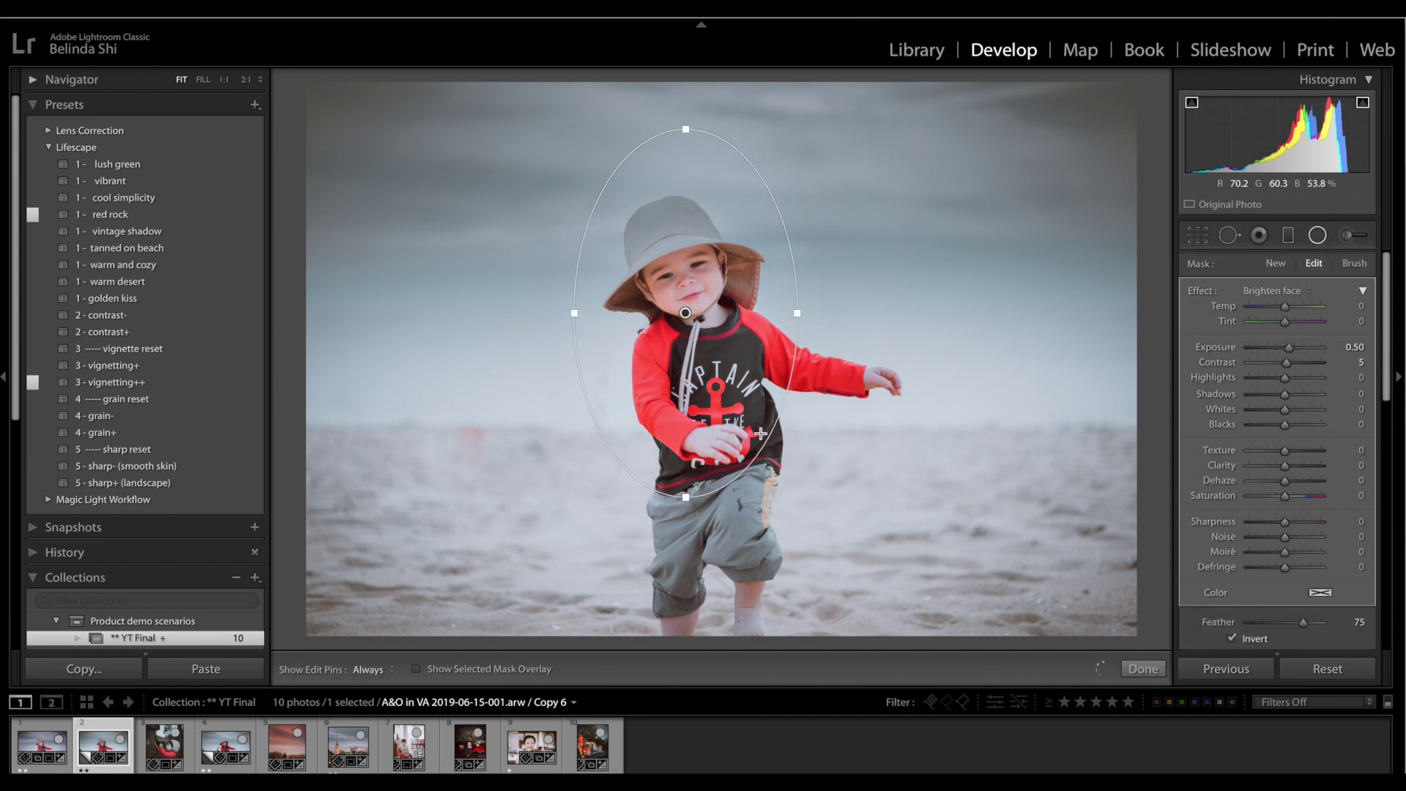
click(1142, 669)
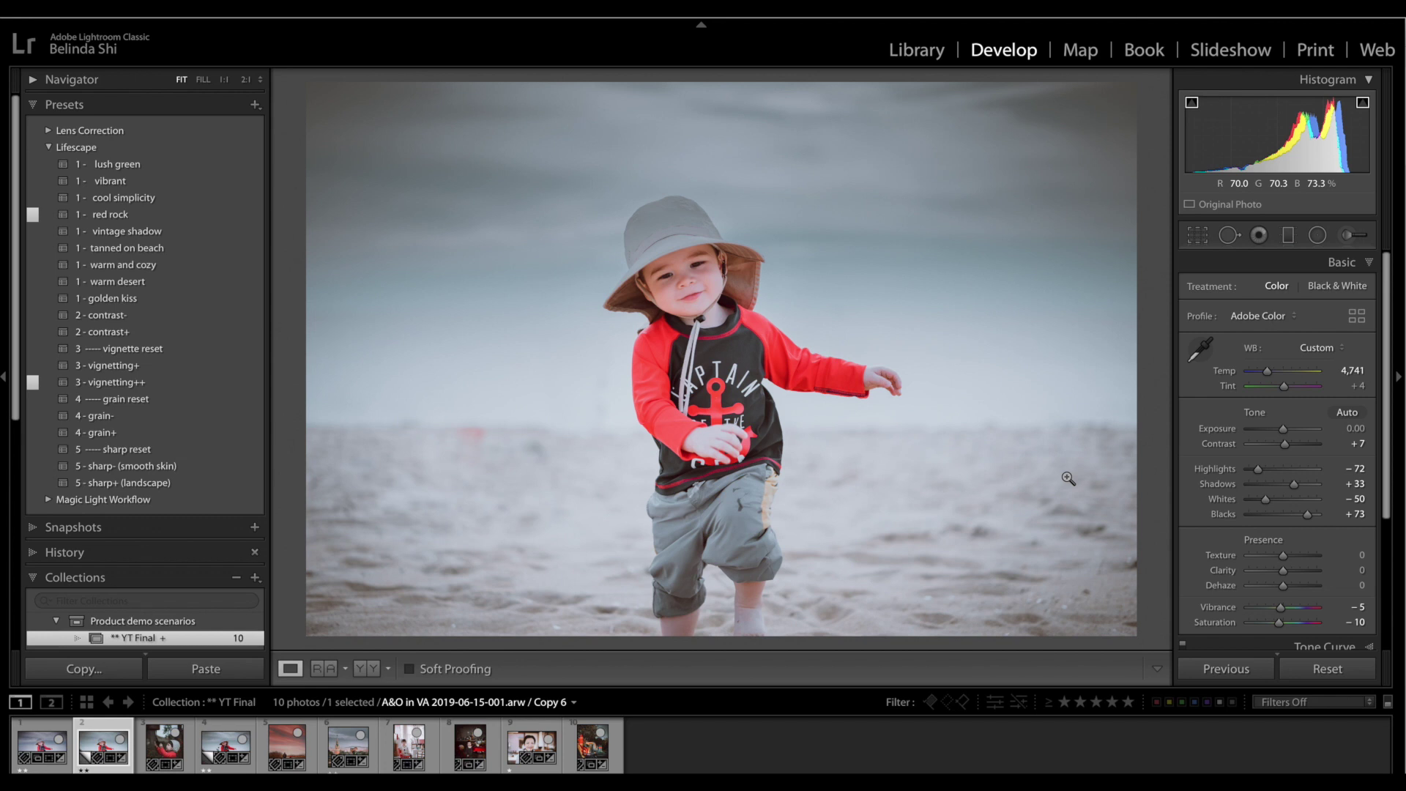
- Compare the before and after versions side by side and return to the single-photo view
click(366, 668)
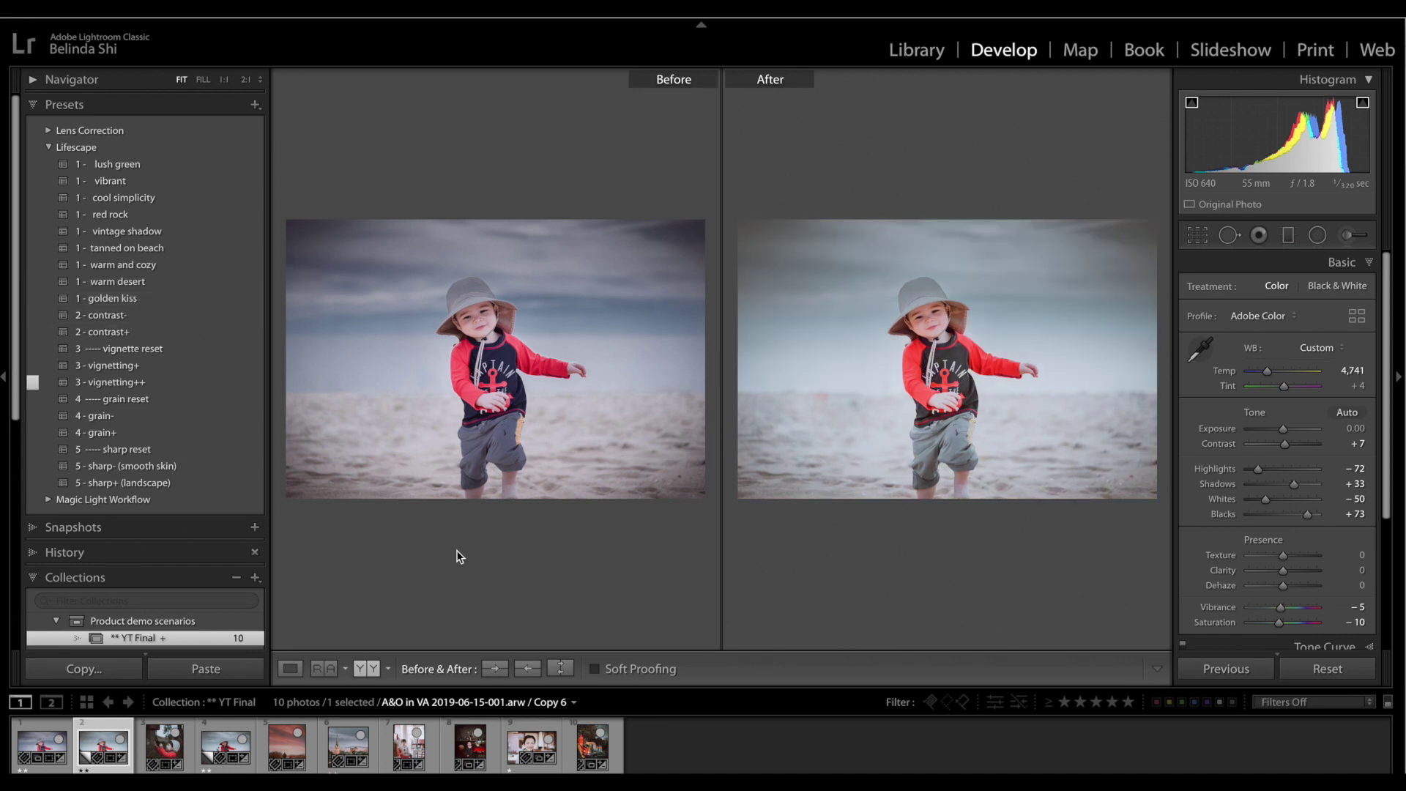
click(290, 669)
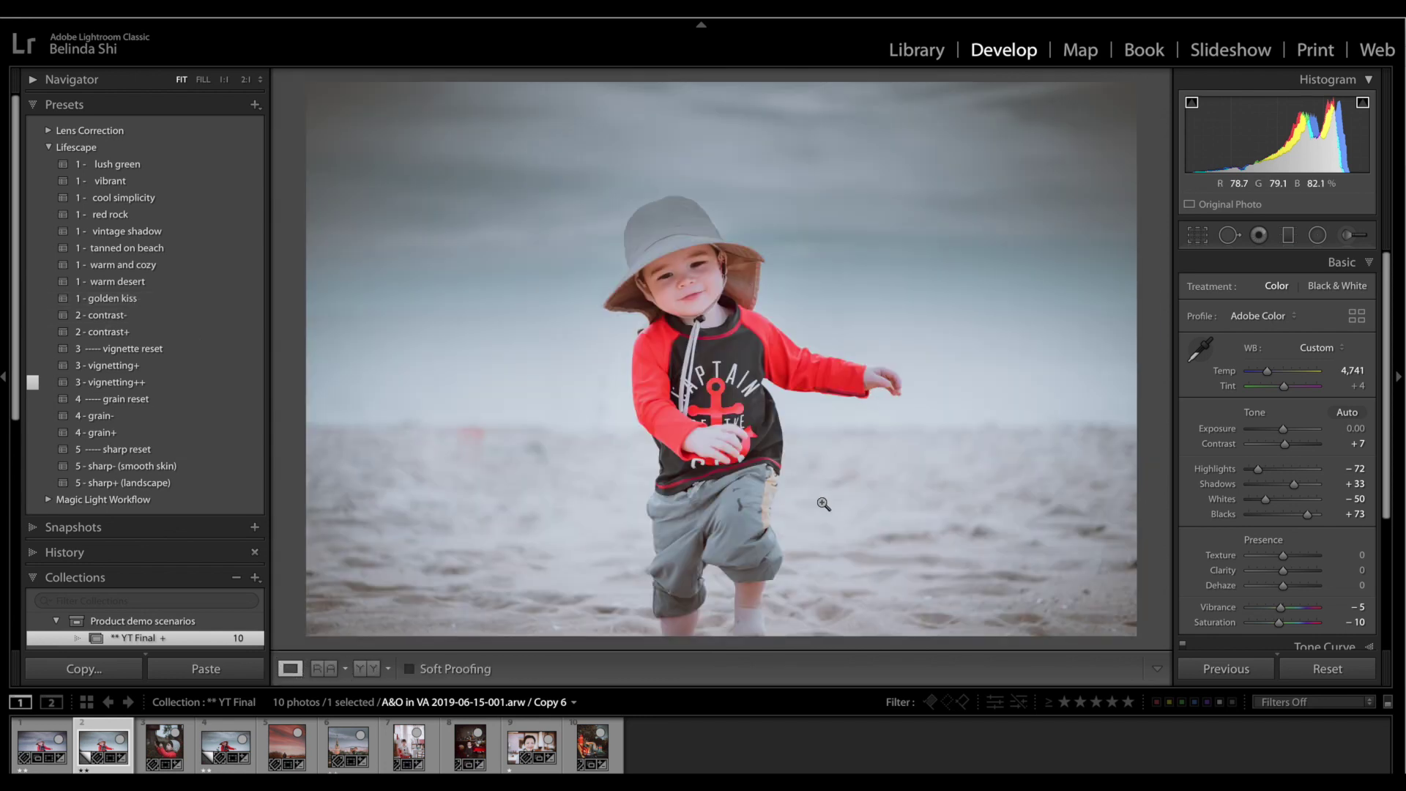